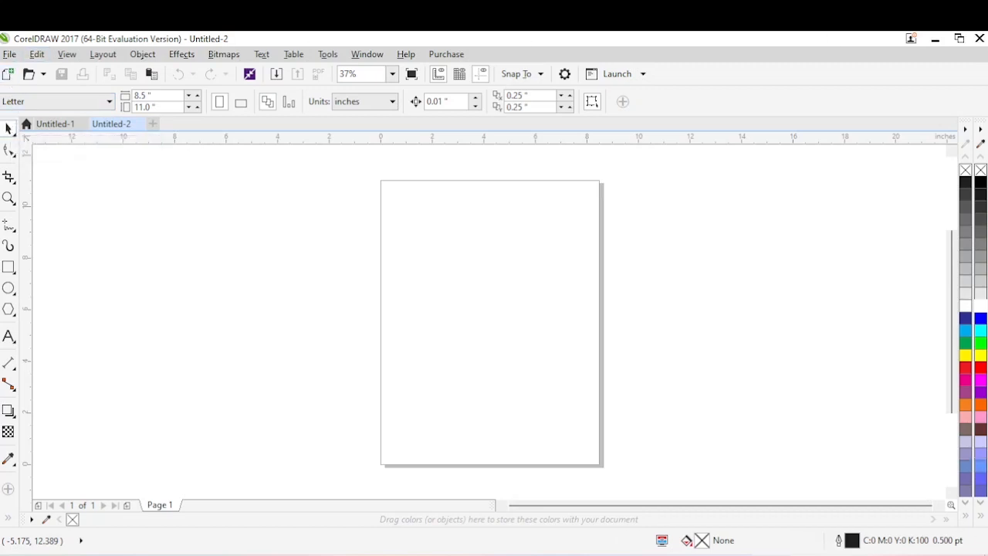
pyautogui.moveTo(720, 554)
pyautogui.click(8, 268)
pyautogui.moveTo(425, 214); pyautogui.dragTo(533, 403)
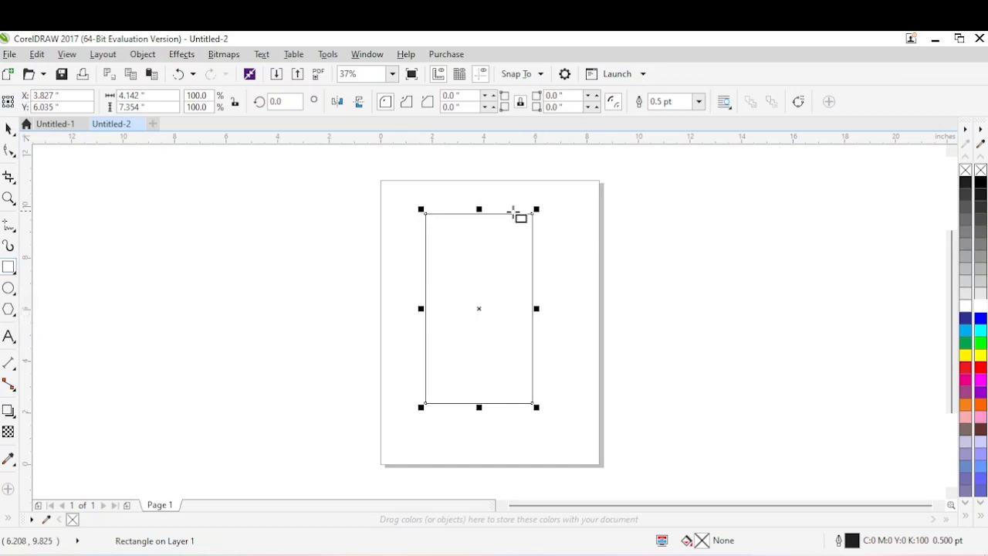
pyautogui.click(8, 131)
pyautogui.press('Delete')
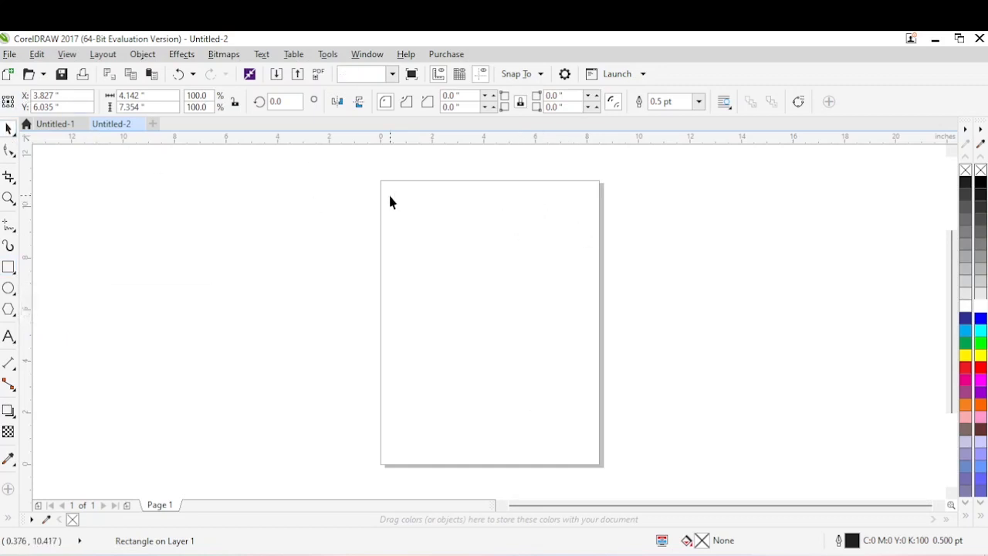
pyautogui.click(9, 267)
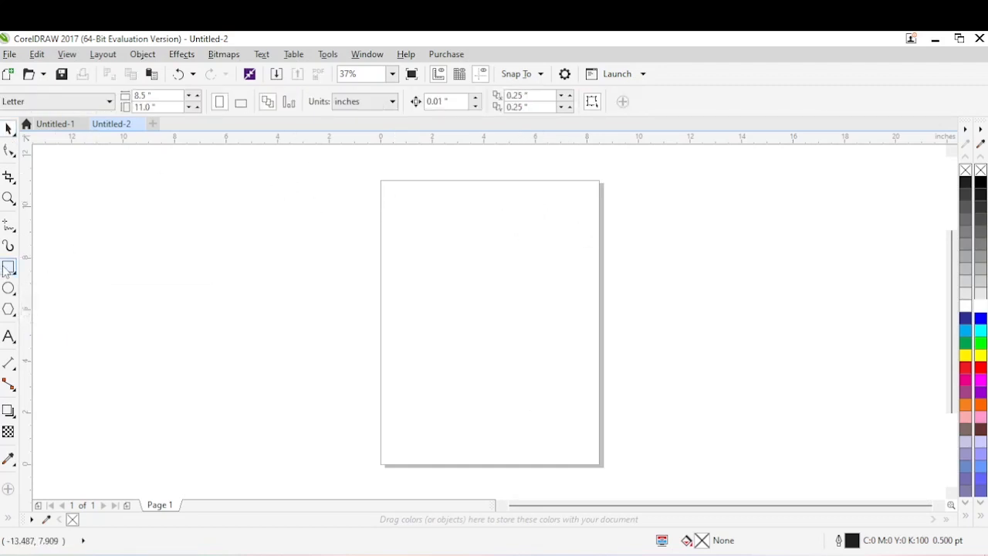
pyautogui.moveTo(452, 196); pyautogui.dragTo(522, 428)
pyautogui.click(10, 129)
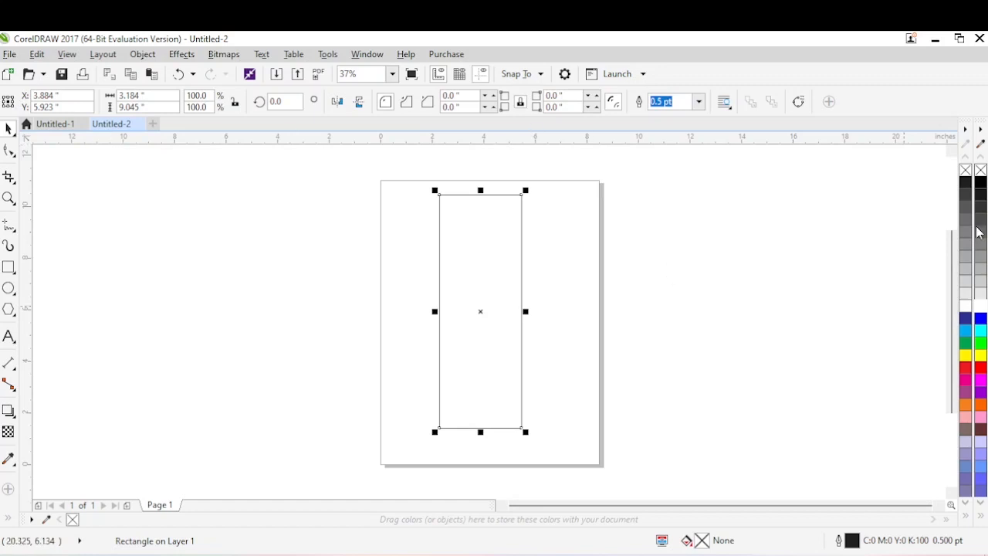
# Step: Undock and close the inner color palette, and delete the test rectangle from the page
pyautogui.moveTo(965, 131)
pyautogui.mouseDown()
pyautogui.moveTo(905, 153)
pyautogui.moveTo(726, 179)
pyautogui.mouseUp()
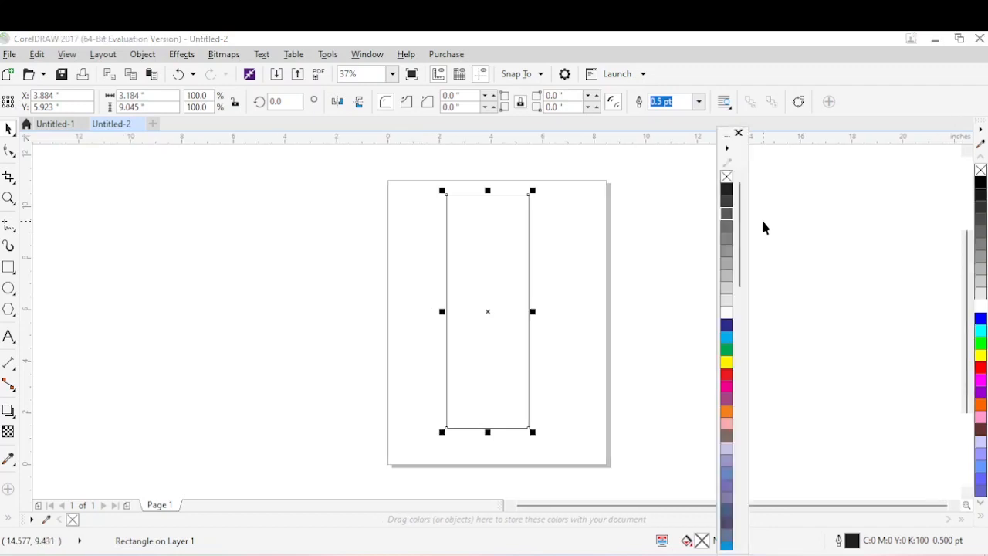
pyautogui.click(739, 134)
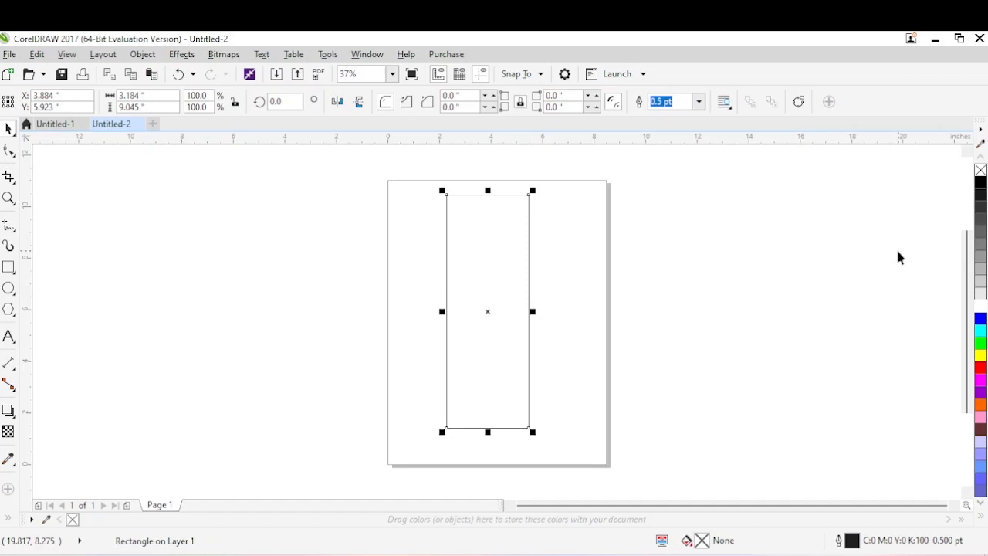
pyautogui.press('Delete')
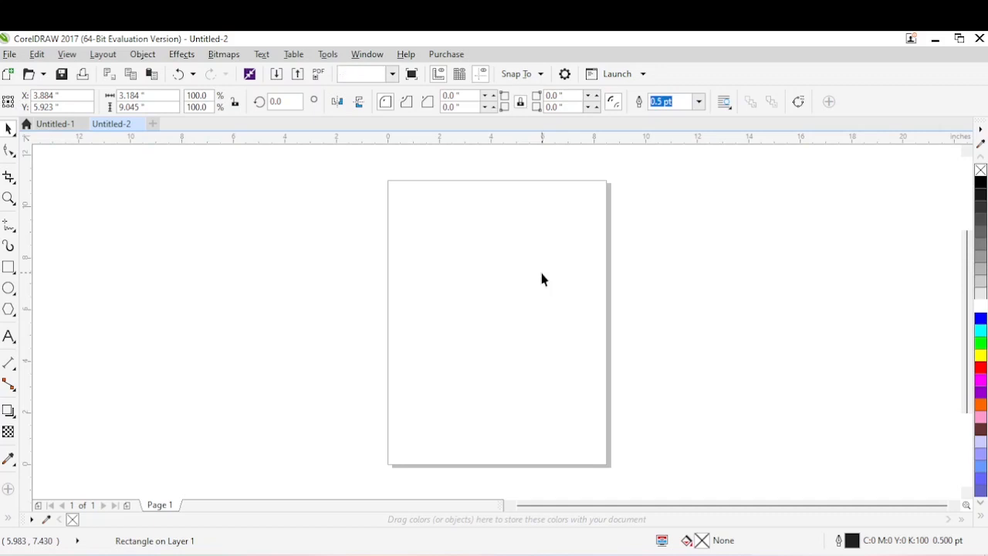
# Step: Draw a rectangle about 4.34 by 6.79 inches on the upper part of the page
pyautogui.click(7, 268)
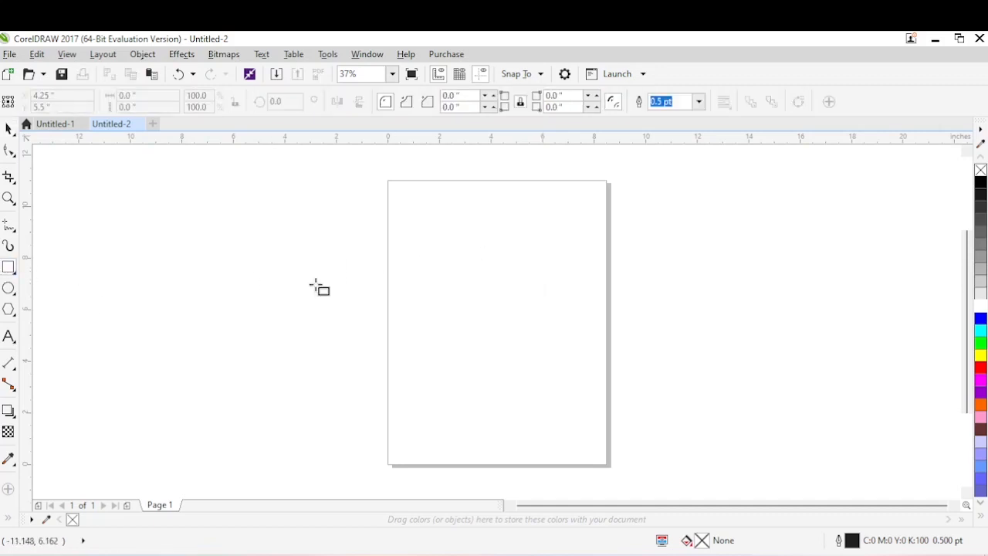
pyautogui.moveTo(436, 202)
pyautogui.mouseDown()
pyautogui.moveTo(489, 321)
pyautogui.moveTo(530, 377)
pyautogui.moveTo(548, 378)
pyautogui.mouseUp()
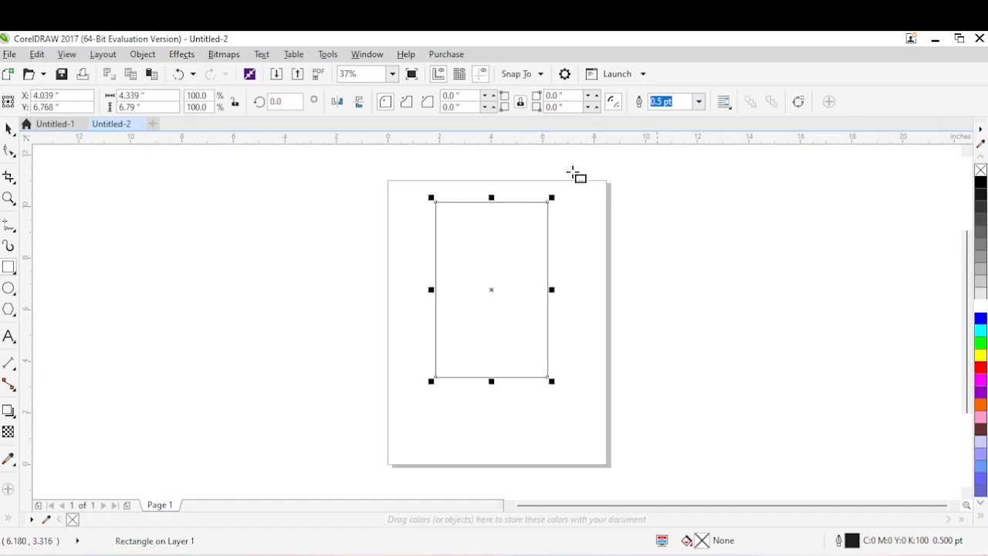
pyautogui.click(9, 128)
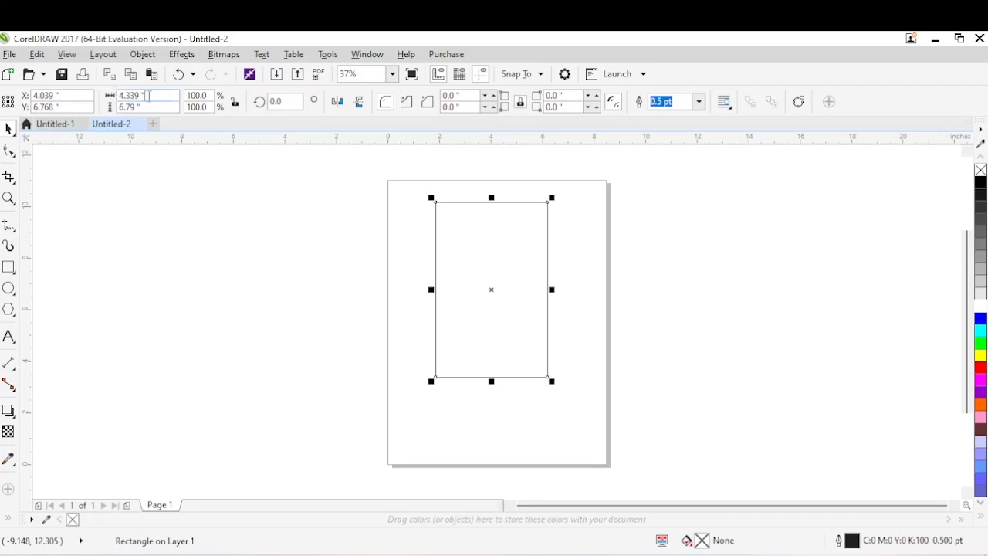
# Step: Set the rectangle's width and height both to 5 inches
pyautogui.moveTo(148, 97); pyautogui.dragTo(74, 86)
pyautogui.write('5')
pyautogui.moveTo(143, 107); pyautogui.dragTo(115, 108)
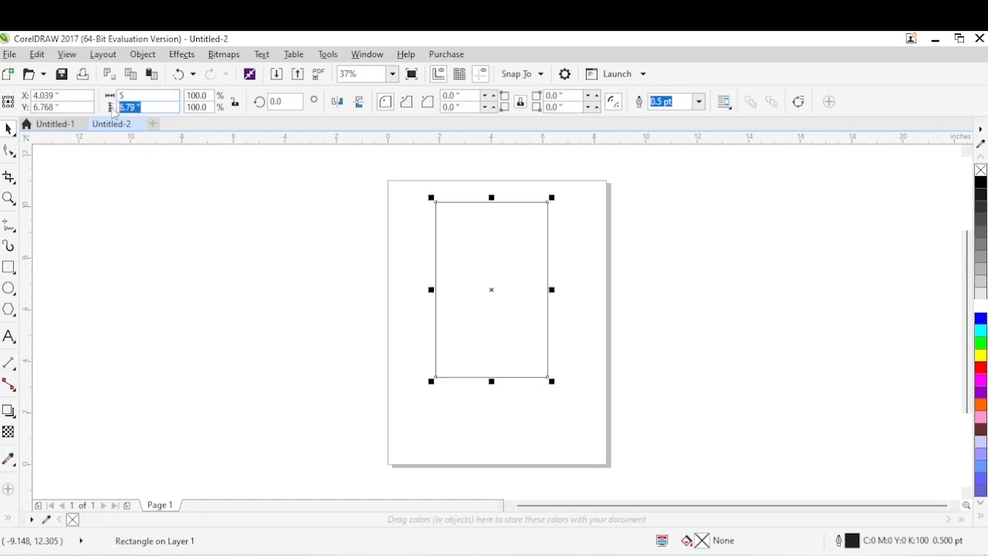
pyautogui.write('5')
pyautogui.press('Return')
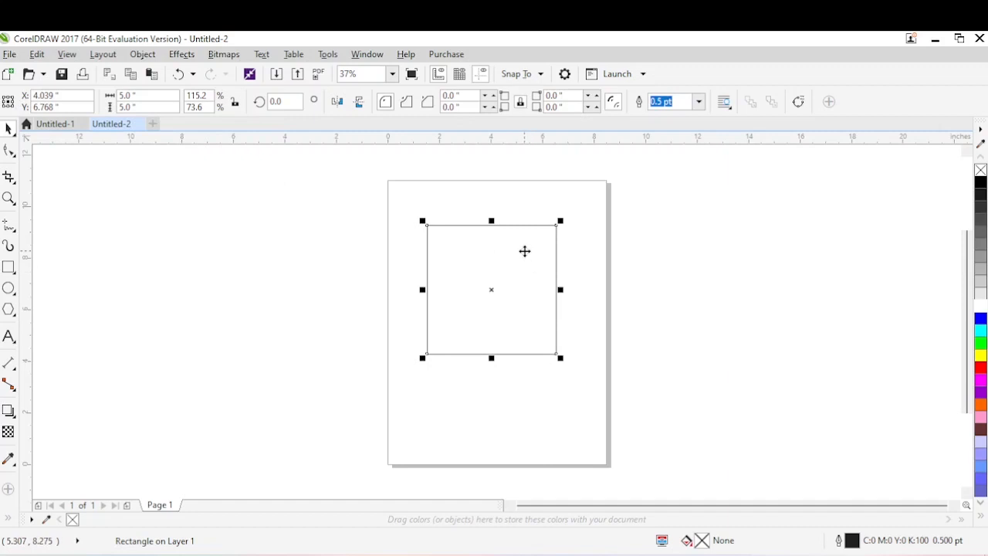
# Step: Create a copy of the 5-inch square scaled down about its centre to about 2.77 inches
pyautogui.hotkey('shift', 'F2')
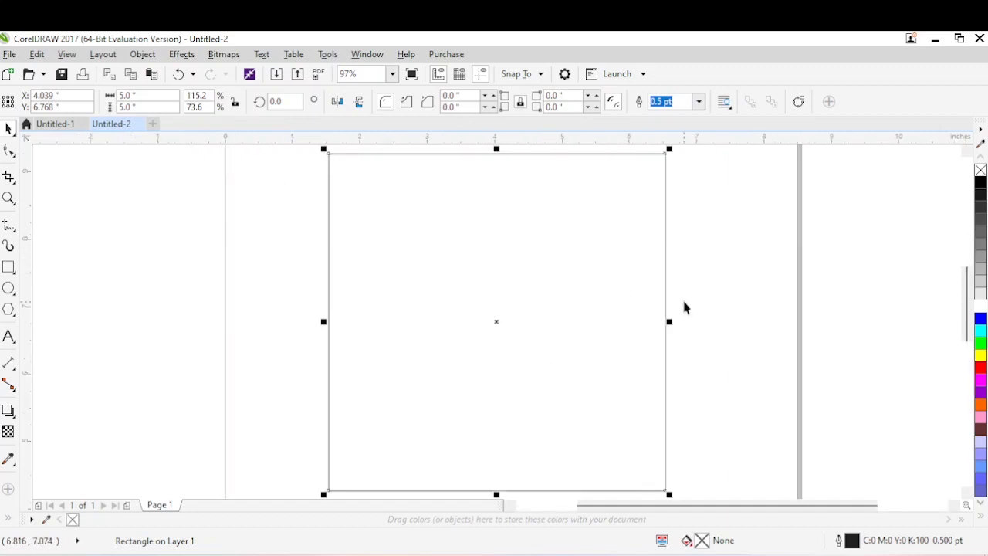
pyautogui.click(757, 293)
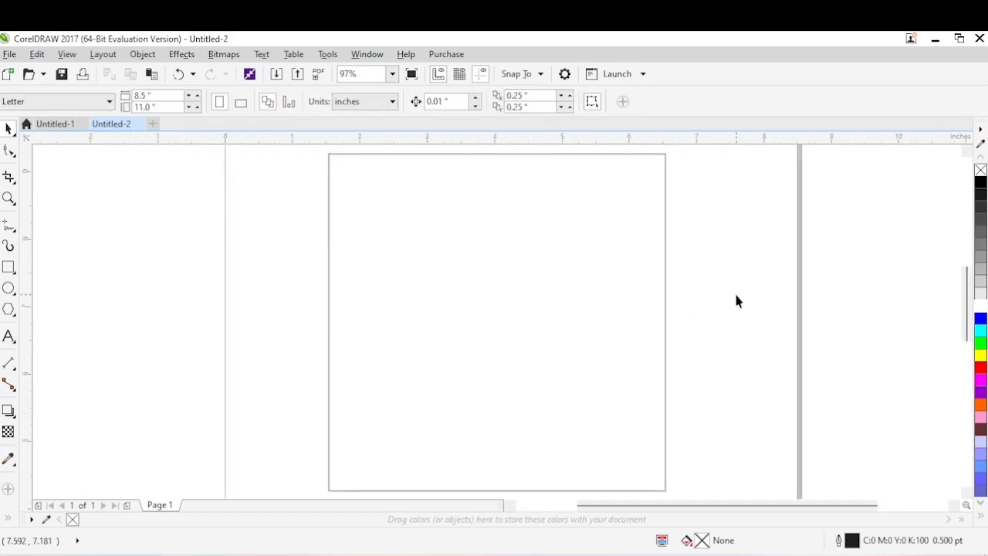
pyautogui.click(642, 264)
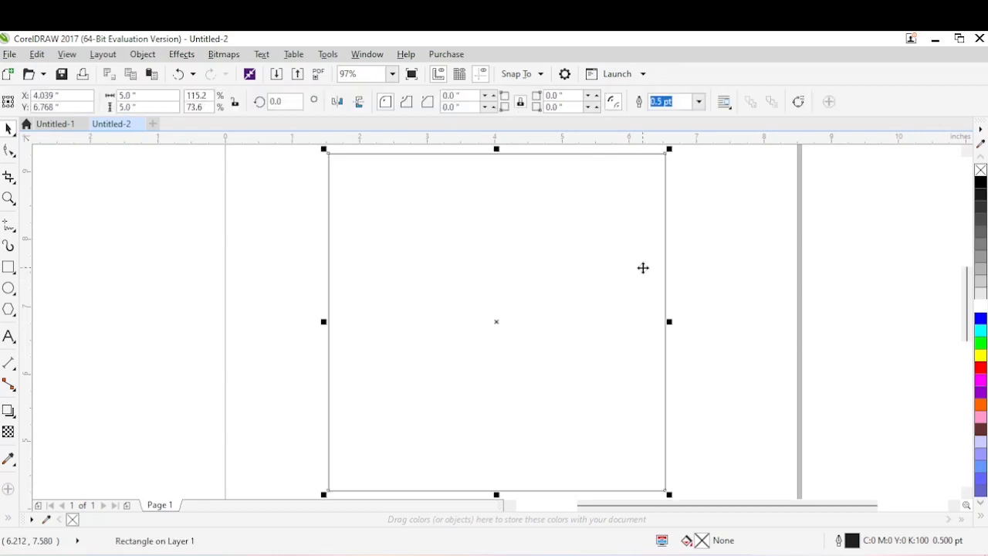
pyautogui.click(671, 151)
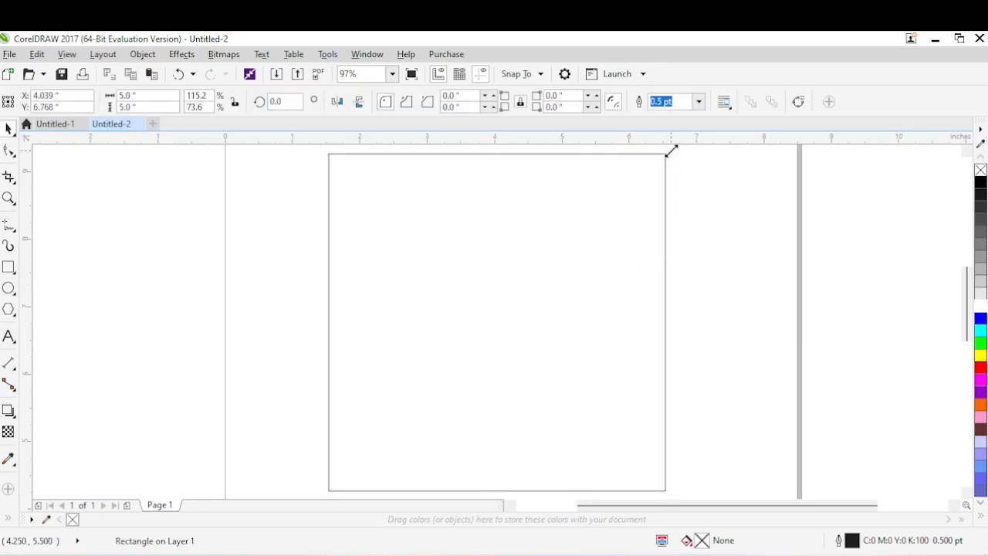
pyautogui.moveTo(671, 151); pyautogui.dragTo(617, 230)
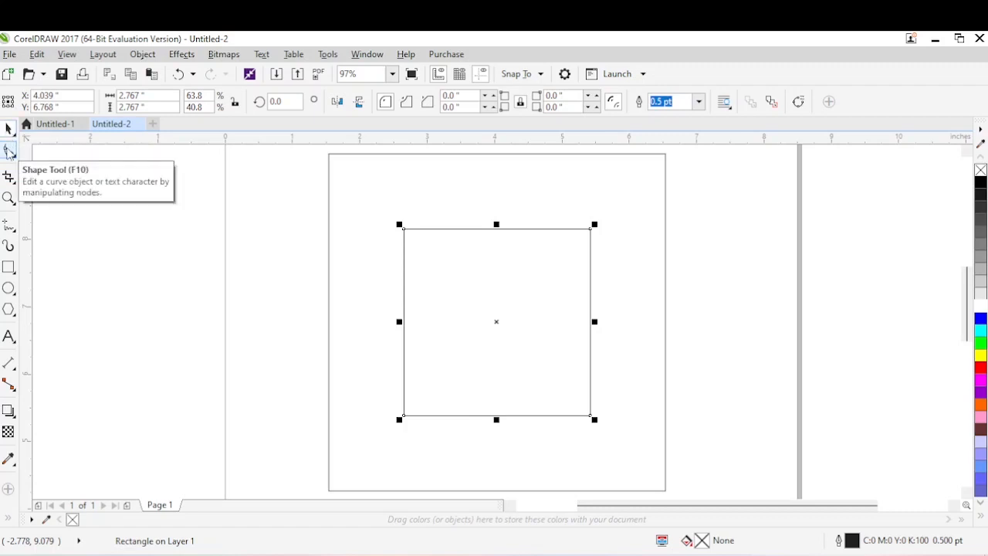
# Step: Fully round the inner square's corners with the Shape tool to turn it into a circle, with radii of about 1.38 inches
pyautogui.click(9, 151)
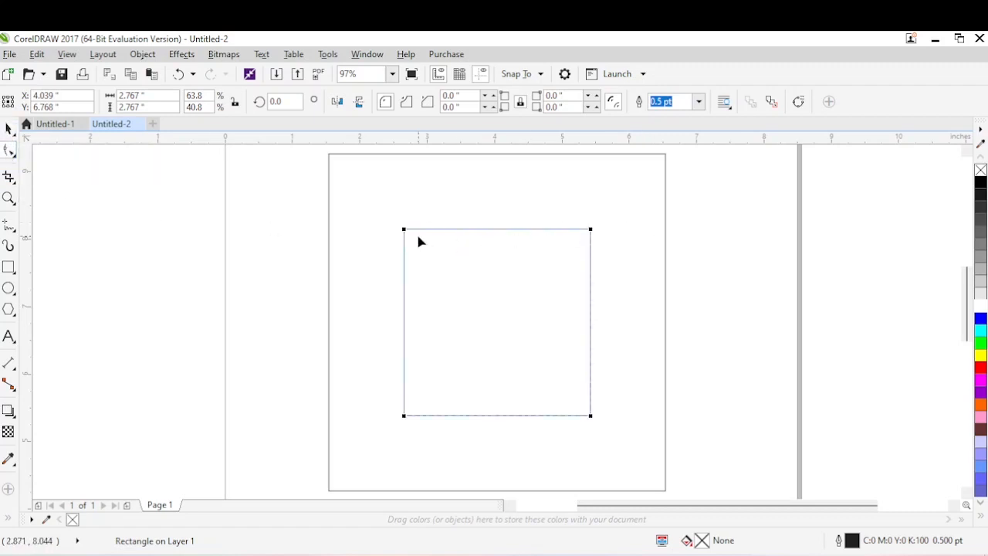
pyautogui.moveTo(403, 230); pyautogui.dragTo(514, 248)
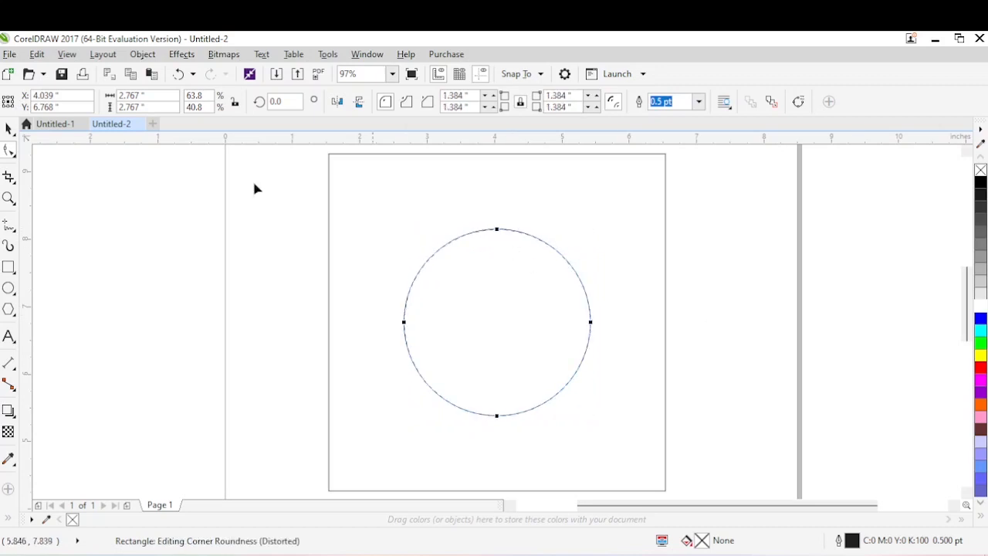
pyautogui.click(11, 131)
# Step: Draw an ellipse overlapping the square's left edge and set its width and height to 2 inches
pyautogui.click(9, 288)
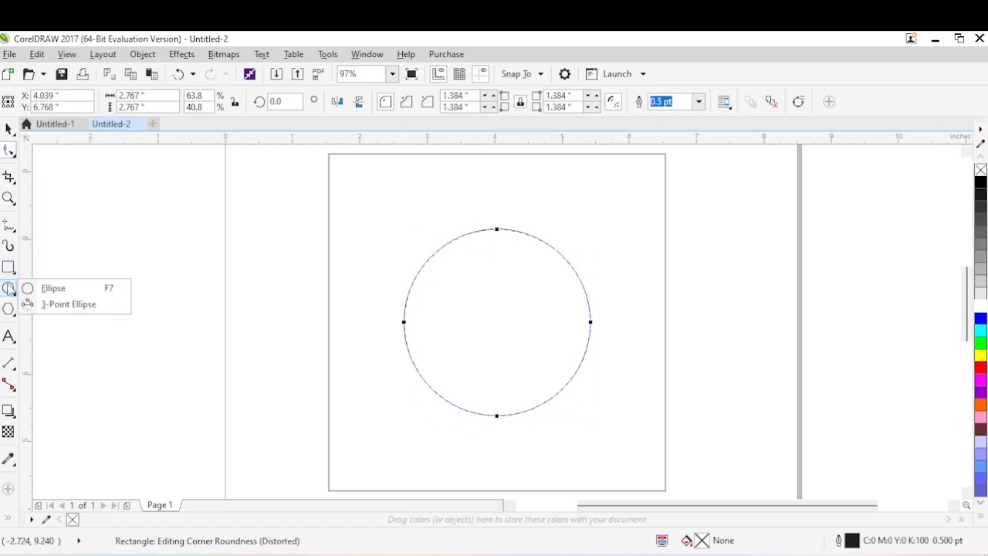
pyautogui.click(50, 286)
pyautogui.moveTo(225, 258); pyautogui.dragTo(340, 369)
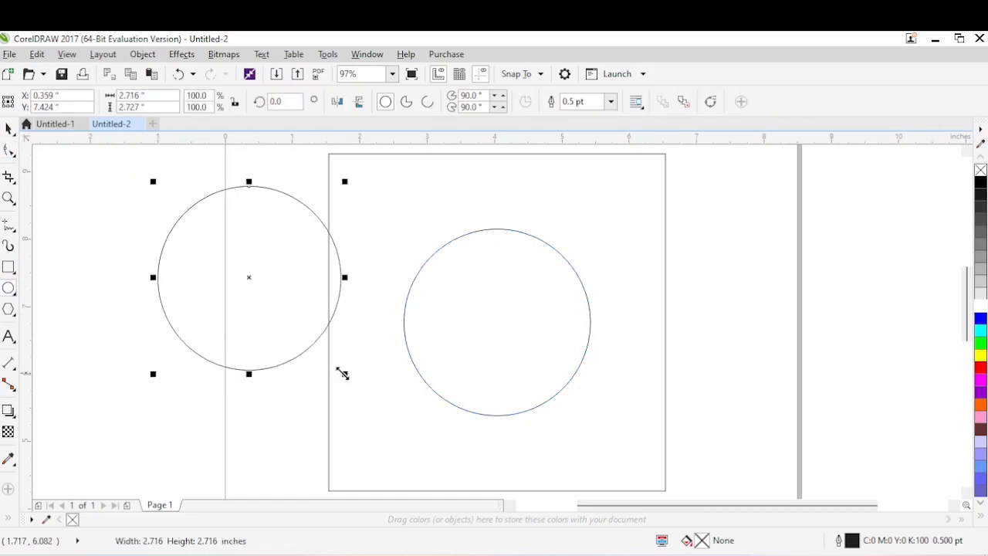
pyautogui.click(152, 95)
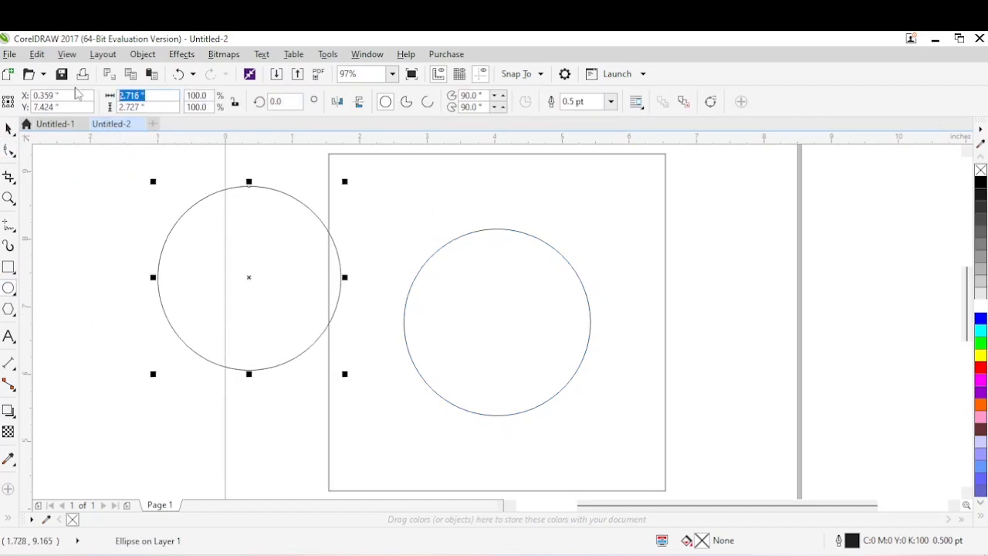
pyautogui.write('2')
pyautogui.press('Tab')
pyautogui.write('2')
pyautogui.press('Return')
# Step: Align the 2-inch circle horizontally and vertically with the centre of the larger circle
pyautogui.press('space')
pyautogui.hotkey('ctrl', 'a')
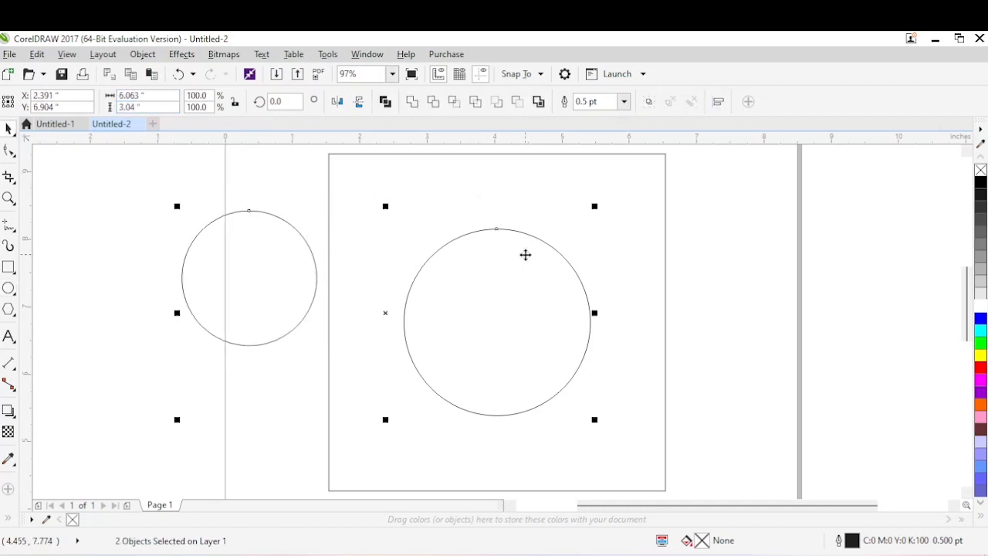
pyautogui.press('c')
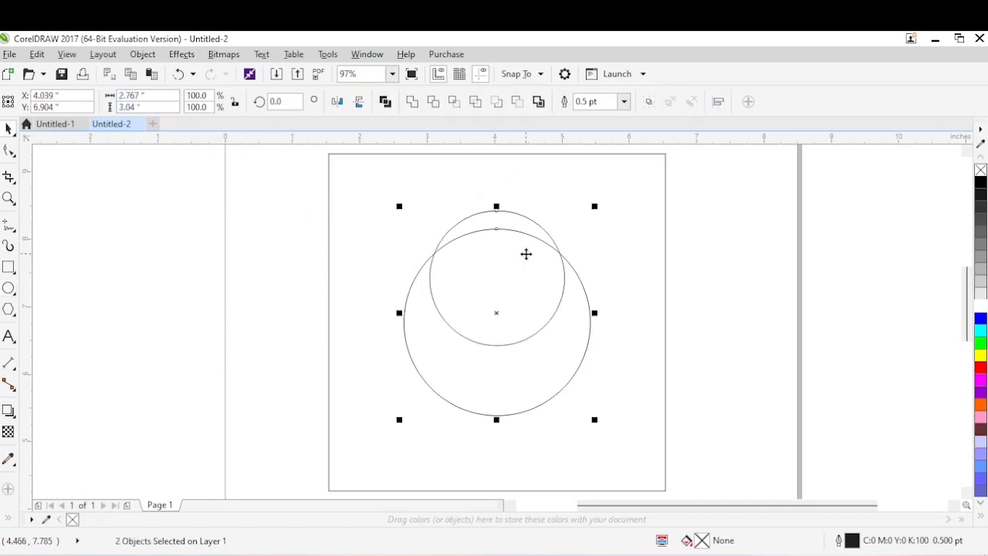
pyautogui.press('e')
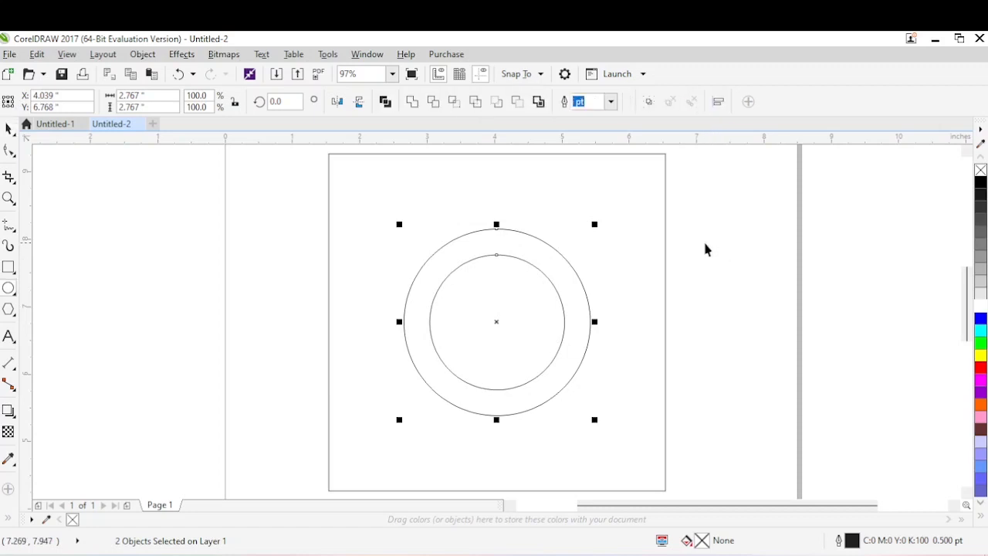
# Step: Delete the 2-inch inner circle
pyautogui.click(578, 251)
pyautogui.click(521, 257)
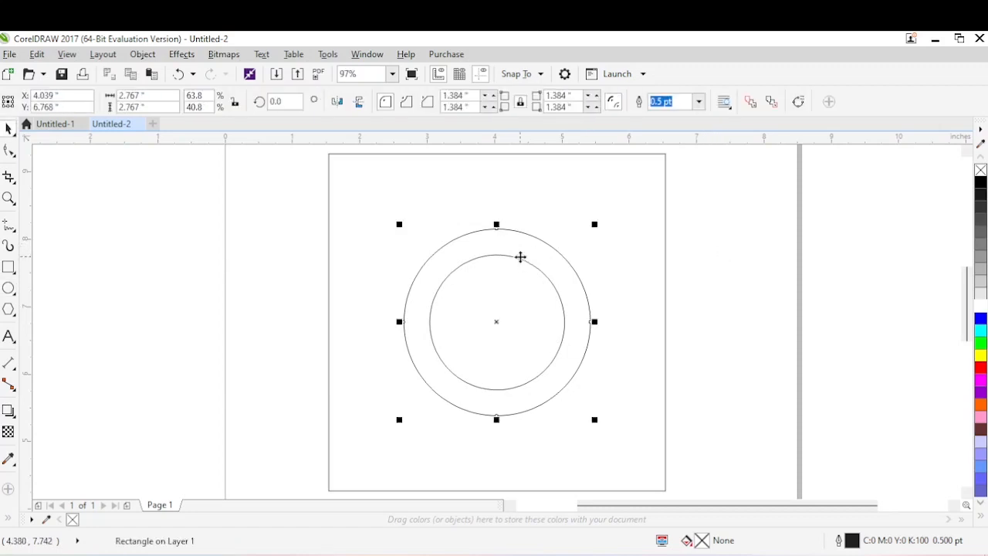
pyautogui.click(513, 255)
pyautogui.press('Delete')
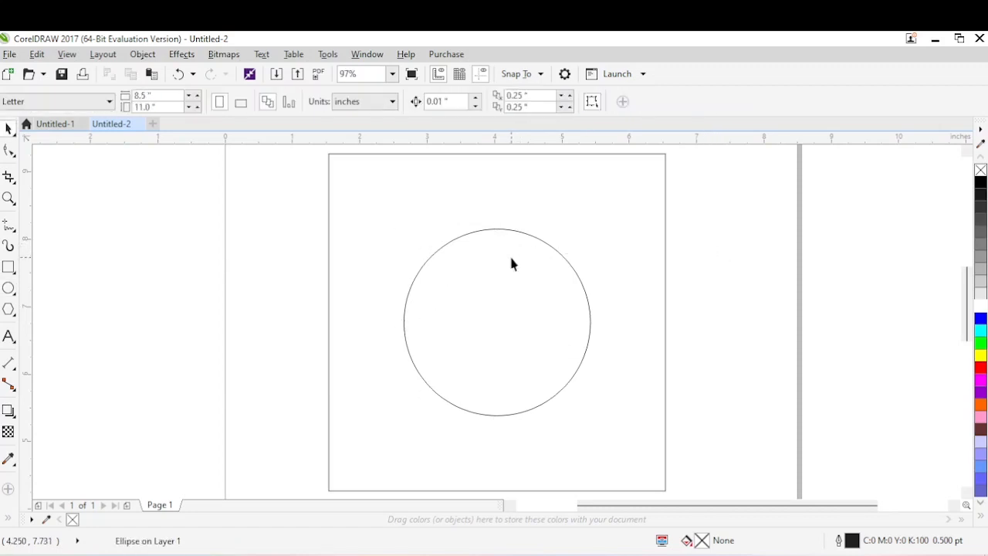
# Step: Shrink the remaining circle about its centre to a diameter of about 2.69 inches
pyautogui.click(513, 260)
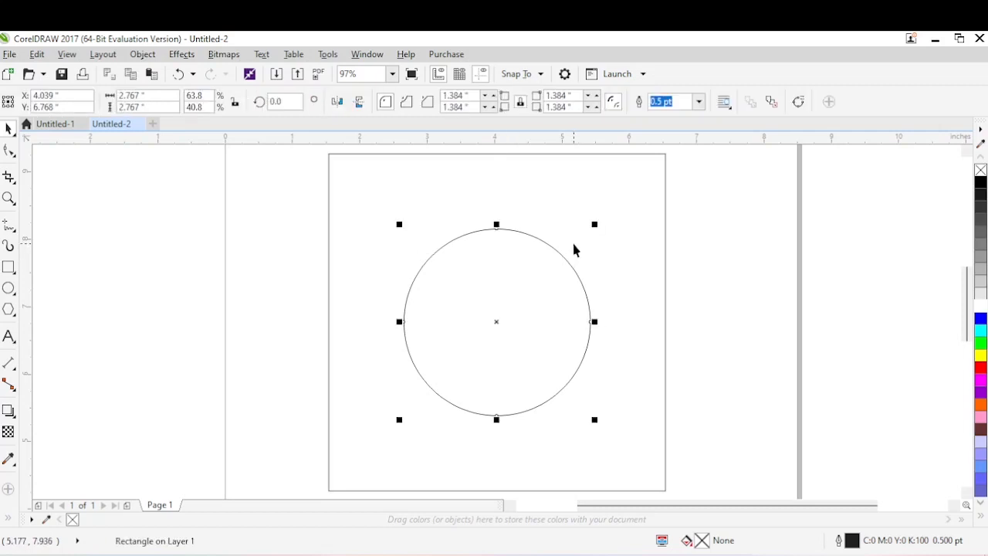
pyautogui.moveTo(594, 224)
pyautogui.mouseDown()
pyautogui.moveTo(602, 219)
pyautogui.moveTo(592, 228)
pyautogui.mouseUp()
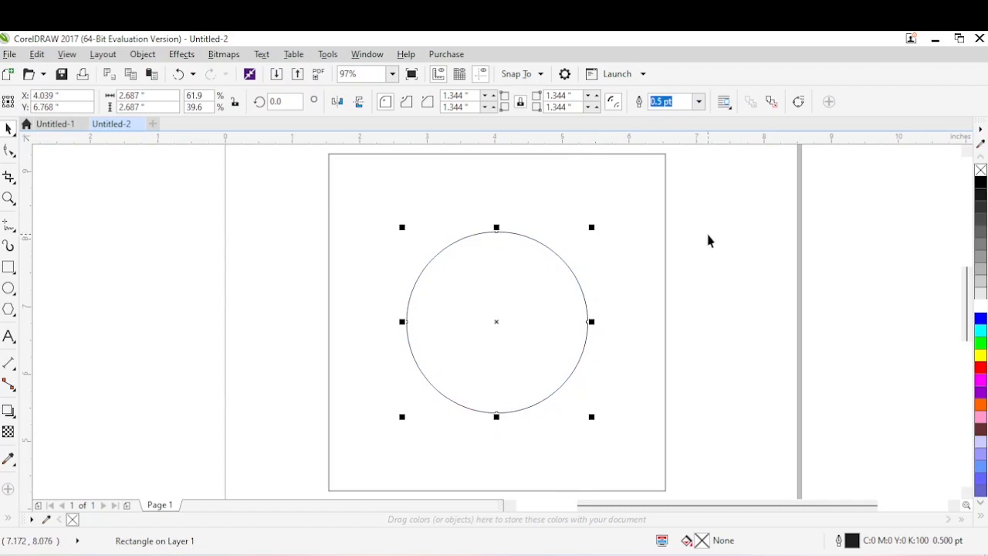
pyautogui.click(658, 222)
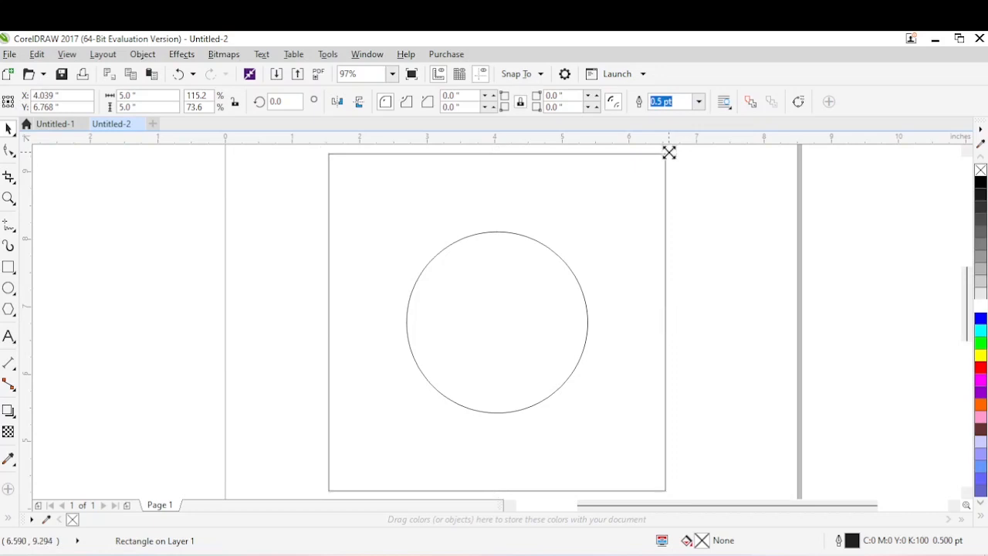
pyautogui.moveTo(670, 149); pyautogui.dragTo(631, 179)
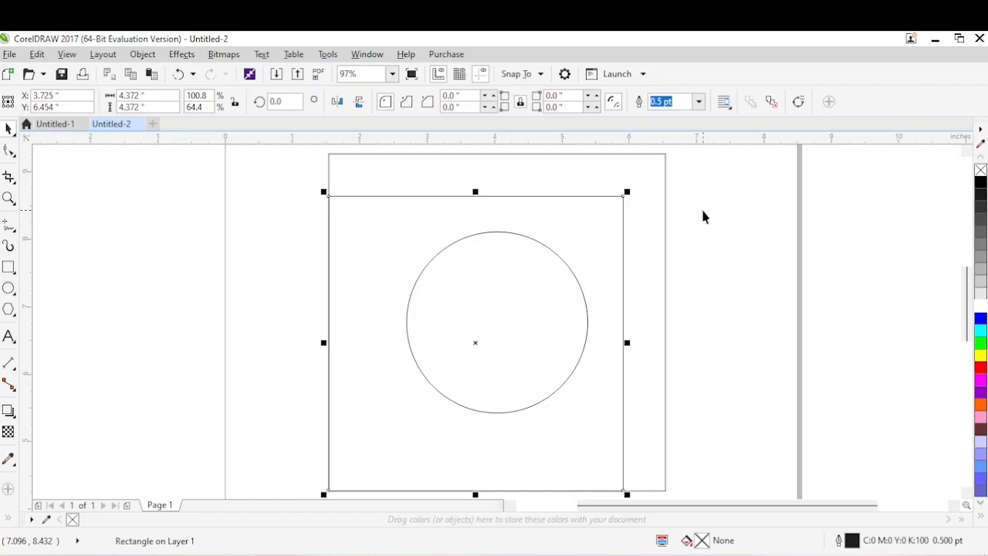
pyautogui.press('Delete')
# Step: Create a copy of the outer square narrowed about its centre into a vertical bar about 0.21 inches wide and 3.63 inches tall
pyautogui.click(644, 220)
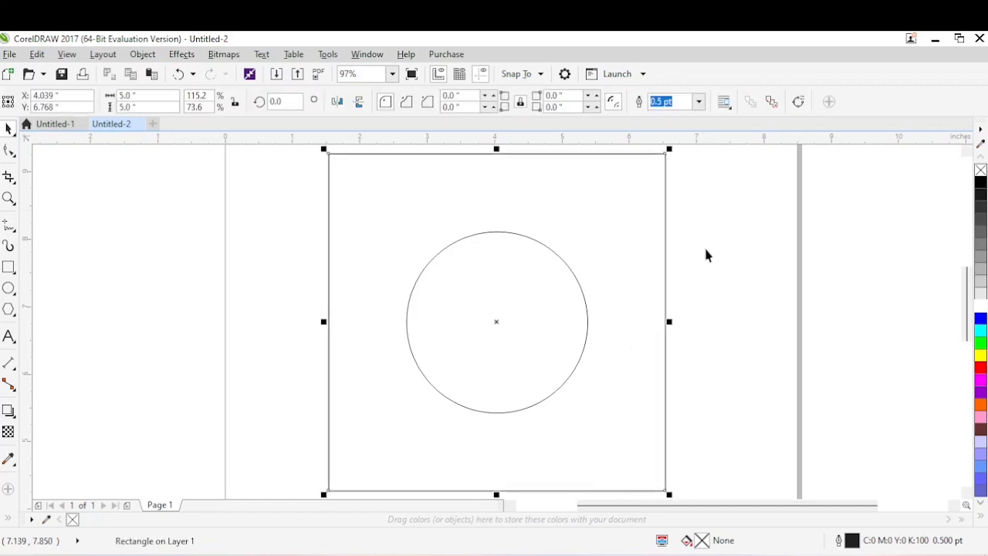
pyautogui.moveTo(671, 321); pyautogui.dragTo(510, 338)
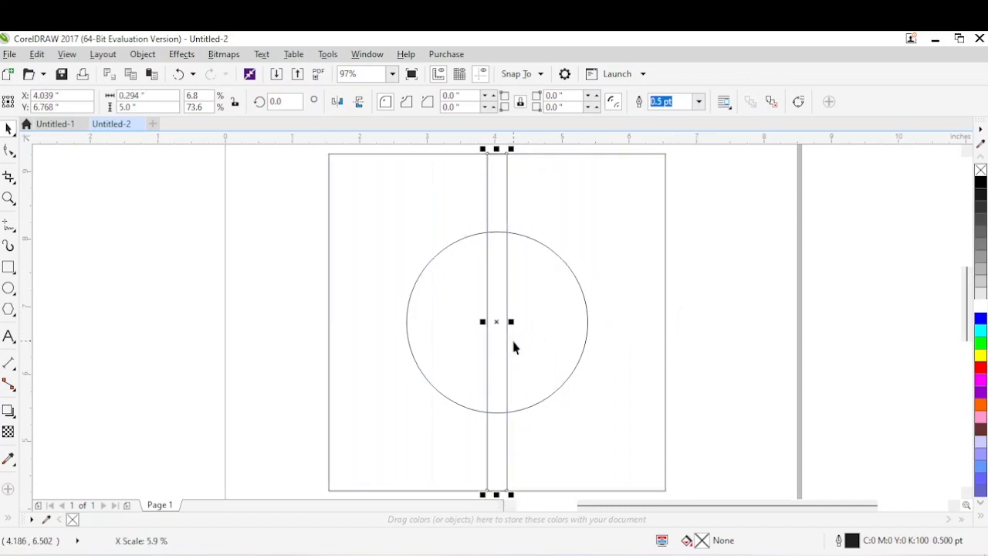
pyautogui.moveTo(496, 150); pyautogui.dragTo(489, 195)
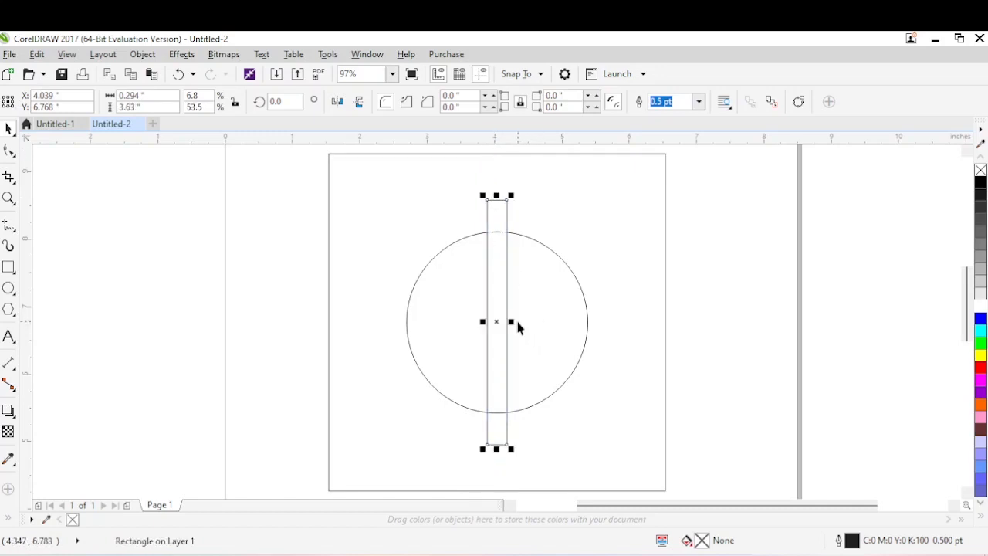
pyautogui.moveTo(511, 321); pyautogui.dragTo(510, 322)
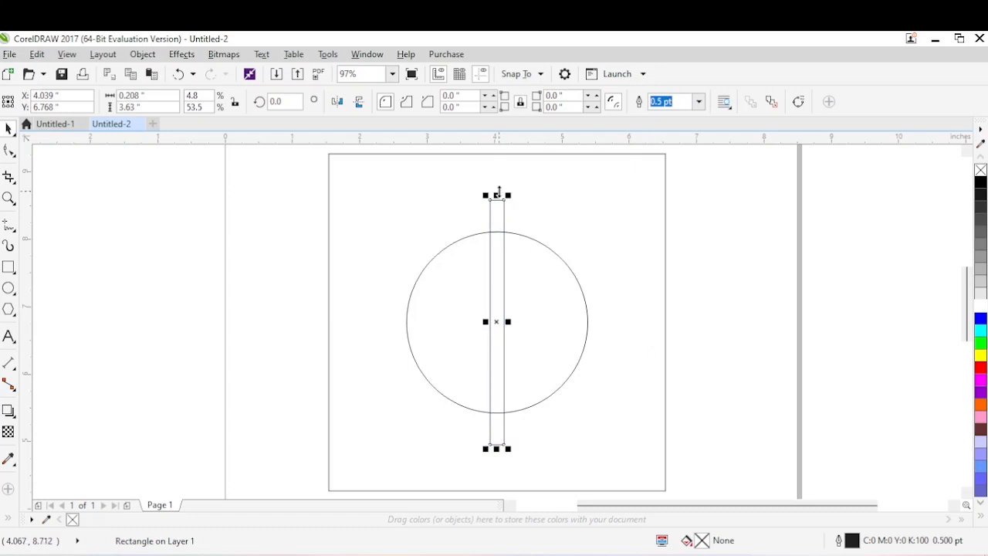
# Step: Shorten the vertical bar about its centre to about 3.46 inches and check it against the finished logo in Untitled-1
pyautogui.moveTo(497, 195); pyautogui.dragTo(497, 201)
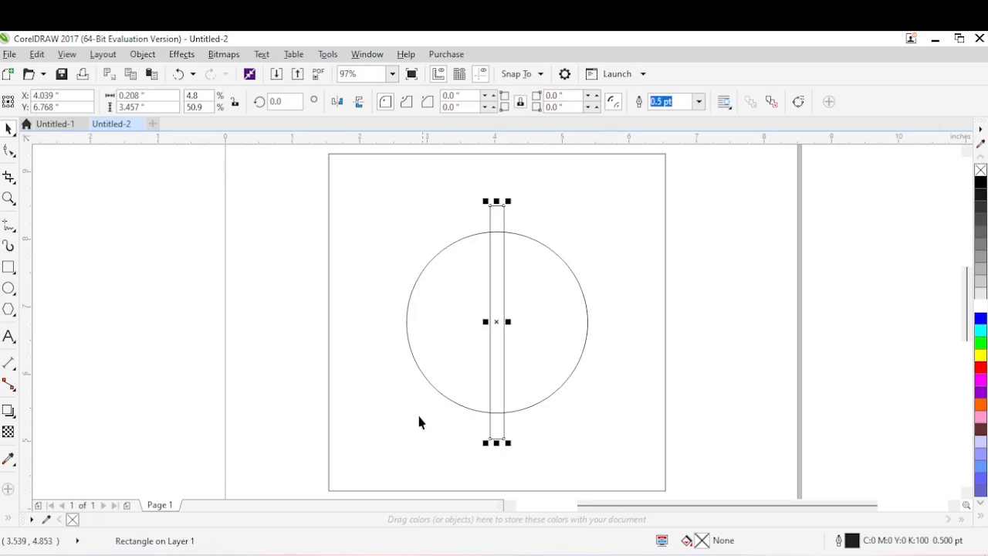
pyautogui.click(57, 123)
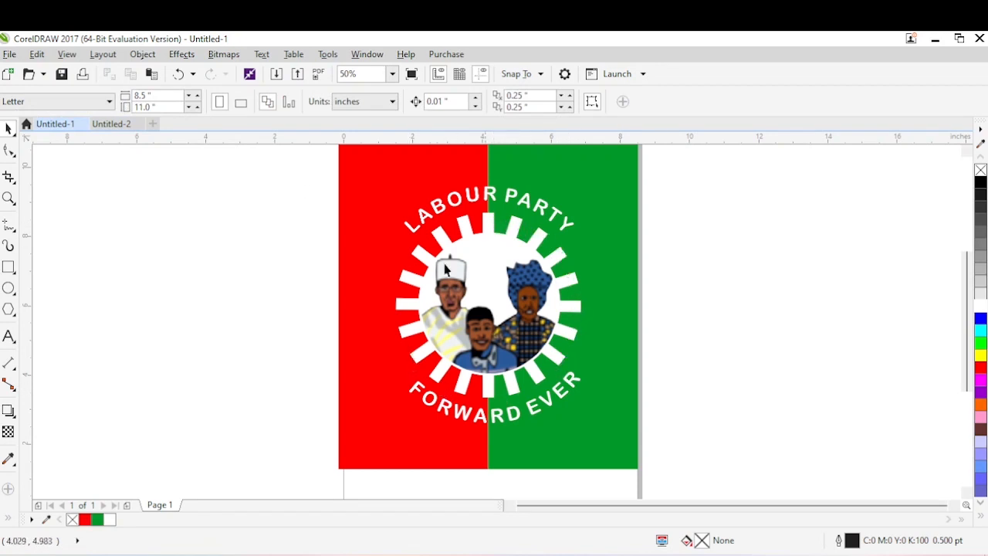
pyautogui.click(109, 126)
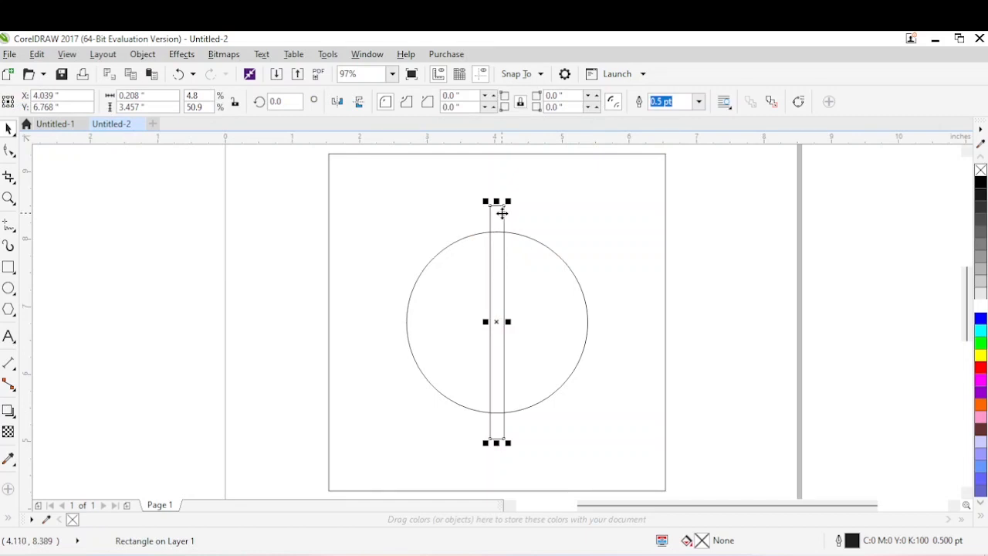
# Step: Create a copy of the vertical bar rotated about 16.6 degrees clockwise around its centre
pyautogui.click(502, 212)
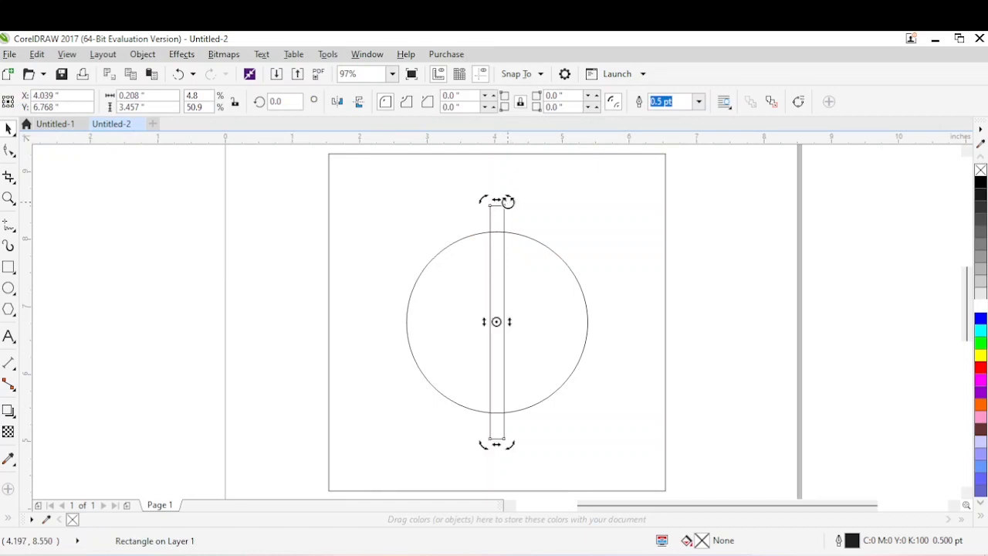
pyautogui.moveTo(509, 201); pyautogui.dragTo(542, 216)
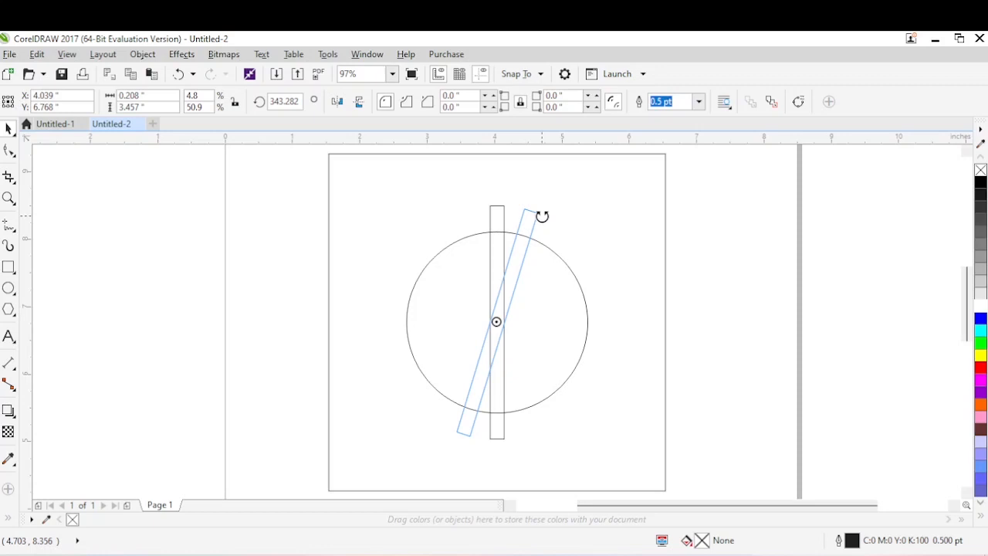
pyautogui.moveTo(542, 216); pyautogui.dragTo(542, 217)
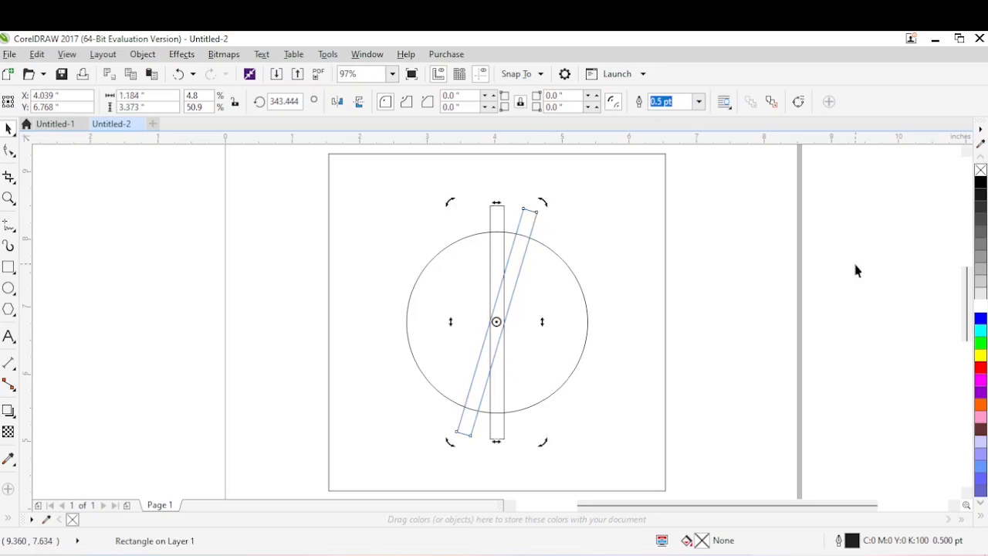
# Step: Repeat the rotated duplicate around the common centre until eleven bars radiate evenly around the whole circle
pyautogui.hotkey('ctrl', 'r')
pyautogui.hotkey('ctrl', 'r')
pyautogui.hotkey('ctrl', 'r')
pyautogui.hotkey('ctrl', 'r')
pyautogui.hotkey('ctrl', 'r')
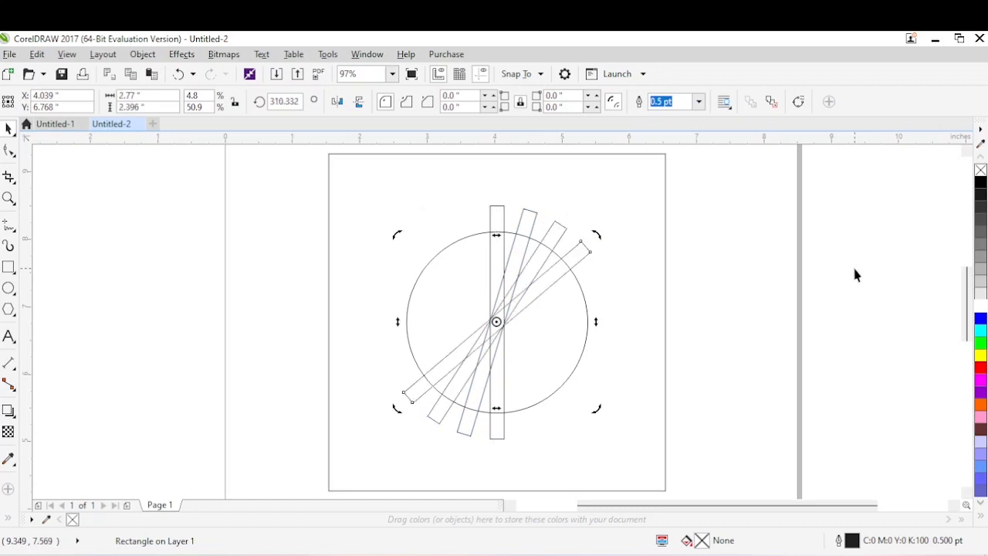
pyautogui.hotkey('ctrl', 'r')
pyautogui.hotkey('ctrl', 'r')
pyautogui.hotkey('ctrl', 'r')
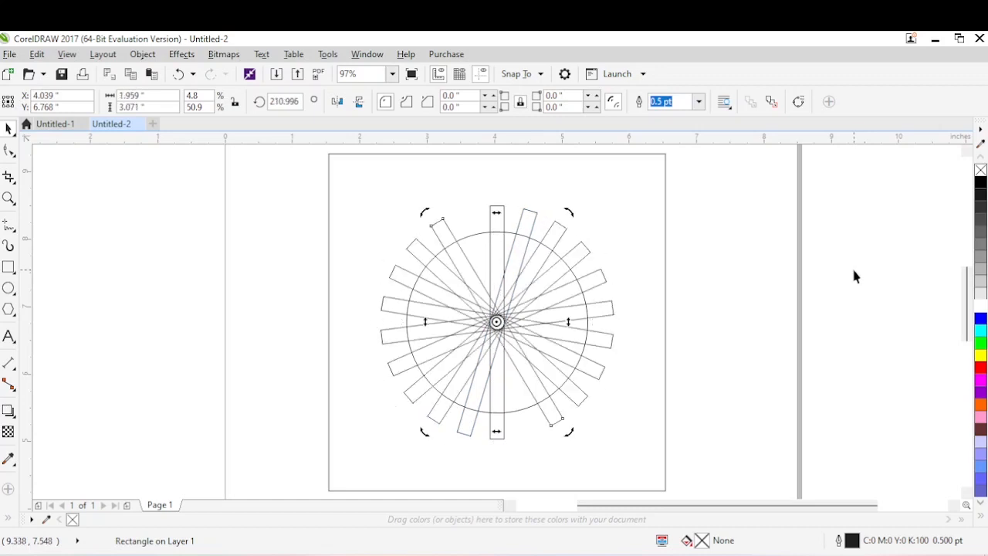
pyautogui.hotkey('ctrl', 'r')
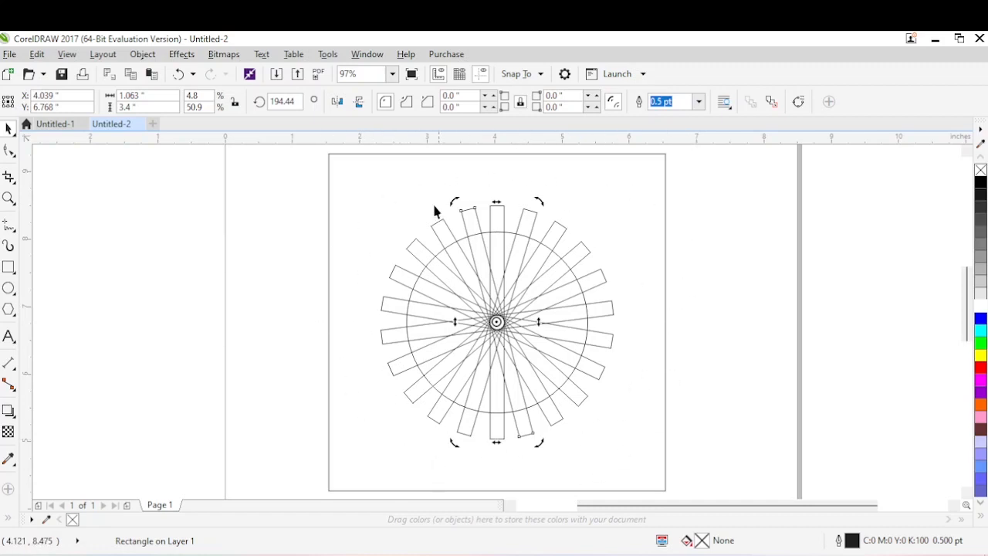
# Step: Weld the circle and all the radiating bars into a single gear-shaped outline
pyautogui.click(421, 273)
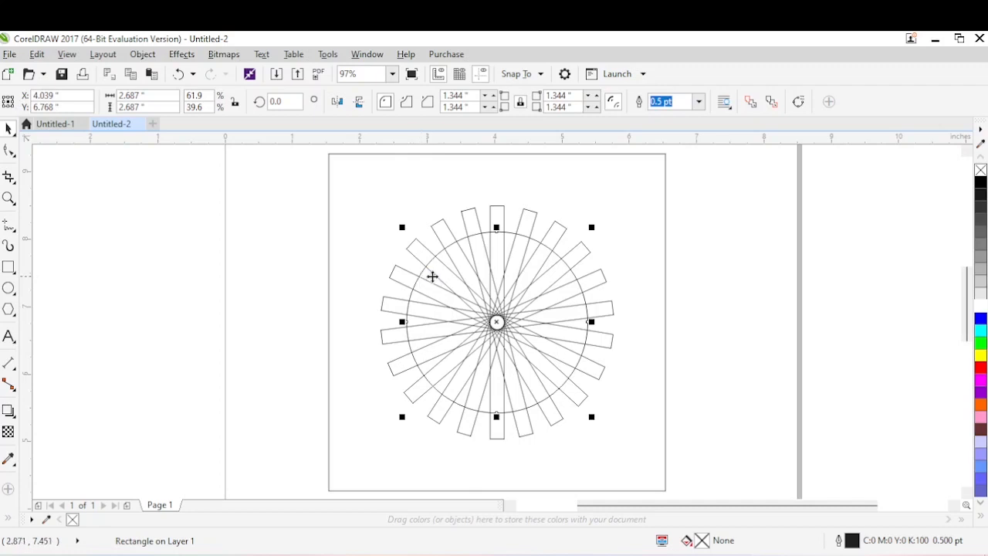
pyautogui.click(751, 182)
pyautogui.moveTo(749, 177); pyautogui.dragTo(347, 453)
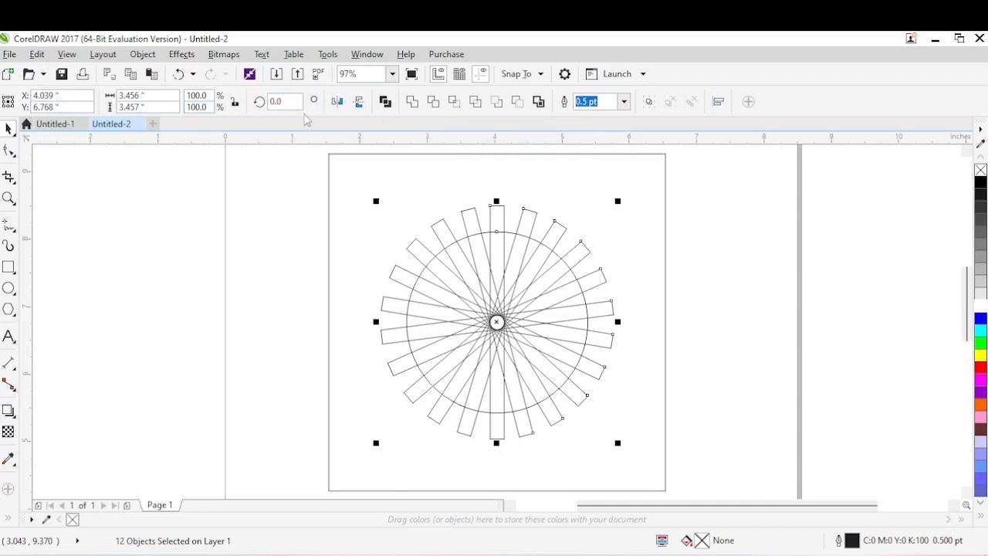
pyautogui.click(411, 103)
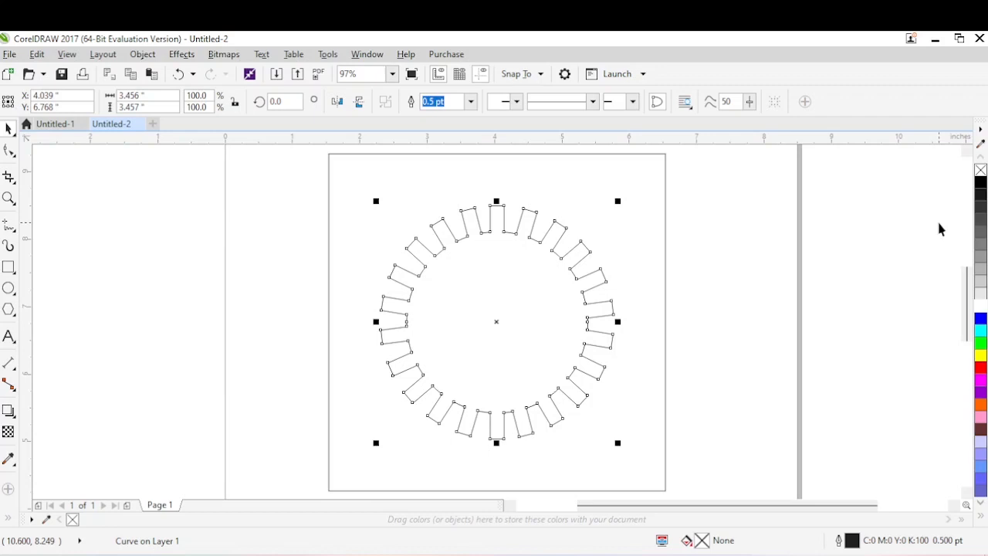
# Step: Bring back the circle inside the welded gear outline and shrink it about its centre to a diameter of about 2.58 inches
pyautogui.hotkey('ctrl', 'z')
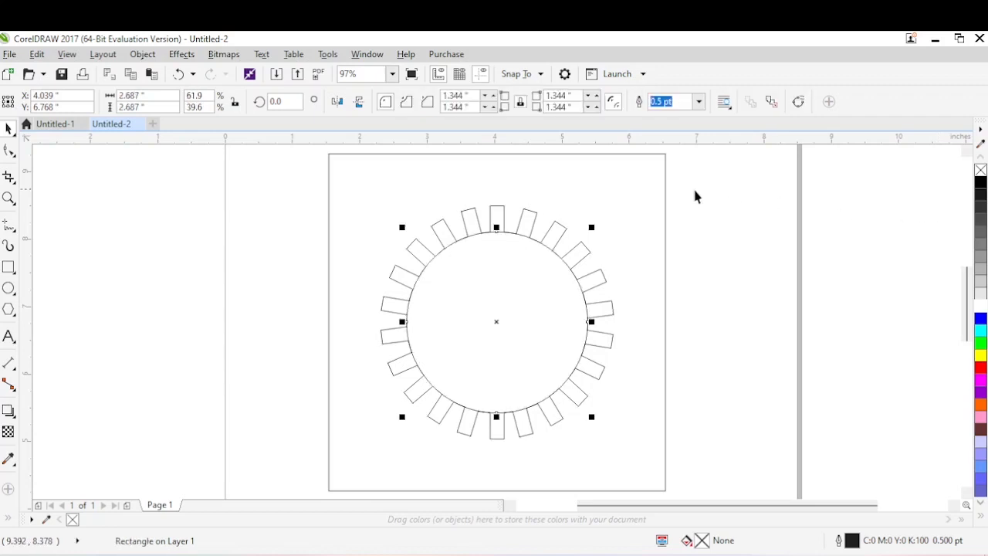
pyautogui.moveTo(593, 220); pyautogui.dragTo(592, 225)
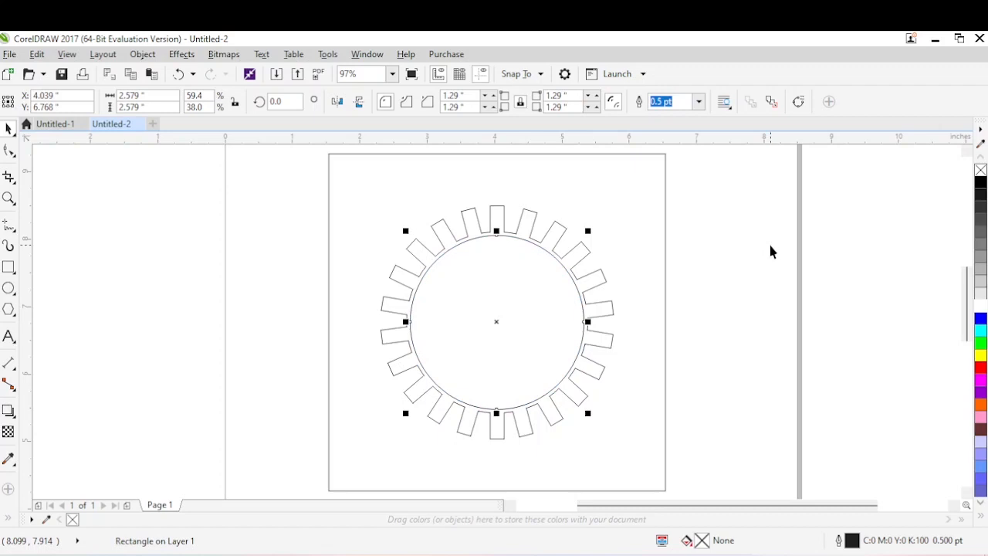
pyautogui.click(55, 124)
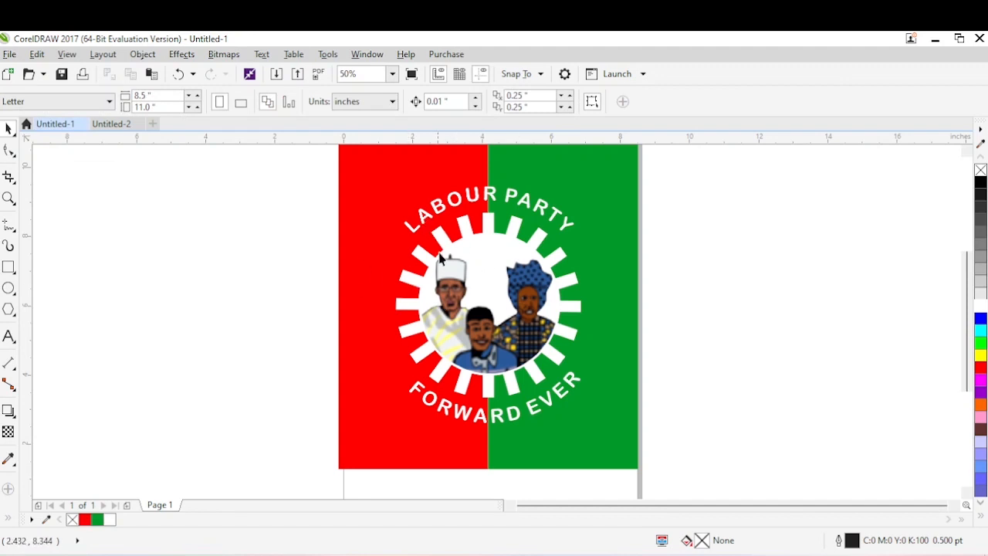
pyautogui.click(112, 124)
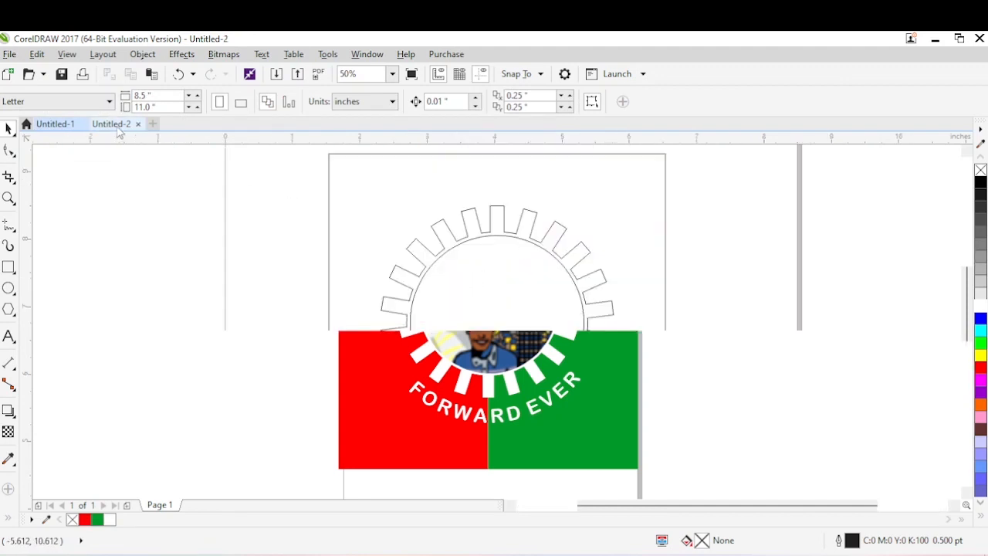
pyautogui.click(771, 276)
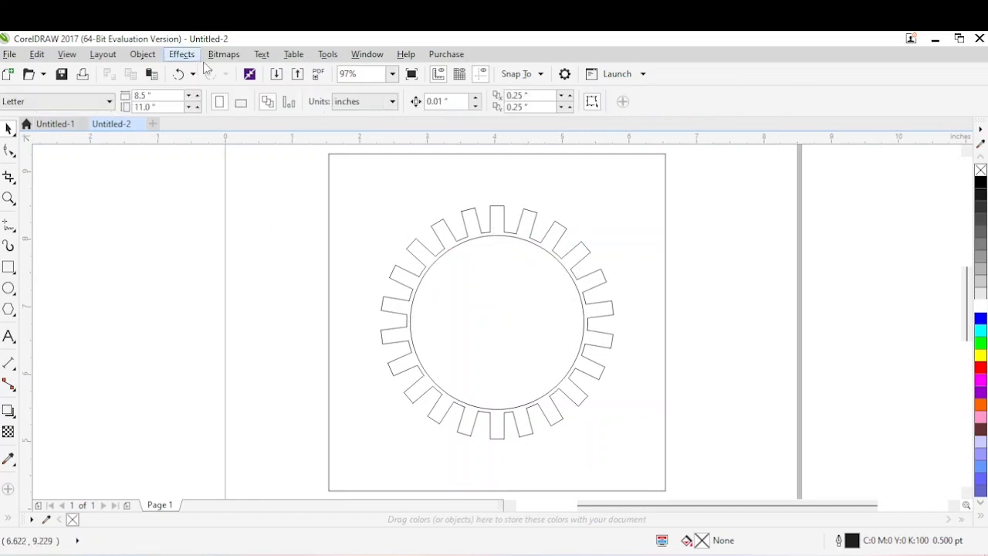
# Step: Import the picture file 444 from the logo folder and place it over the gear at about 2.78 inches wide
pyautogui.click(276, 74)
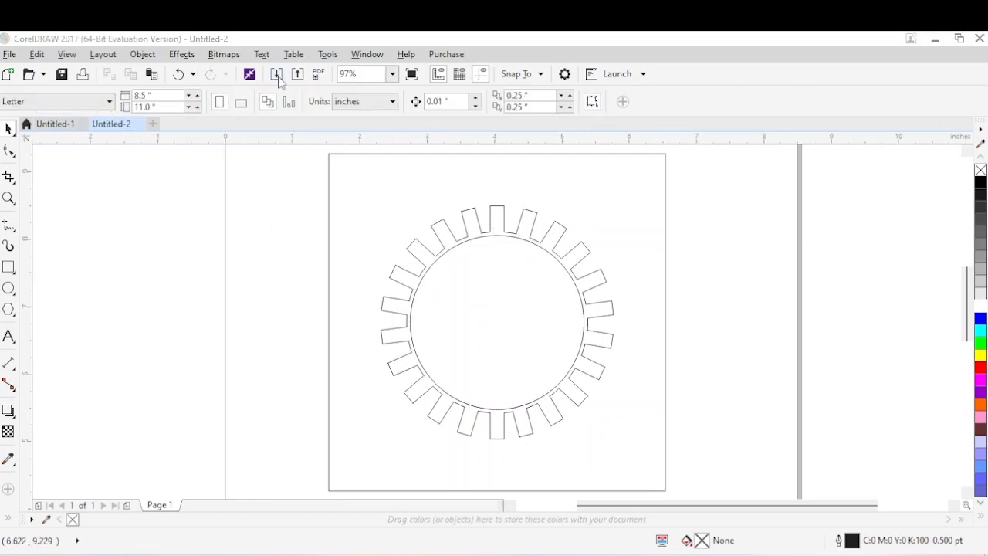
pyautogui.click(160, 147)
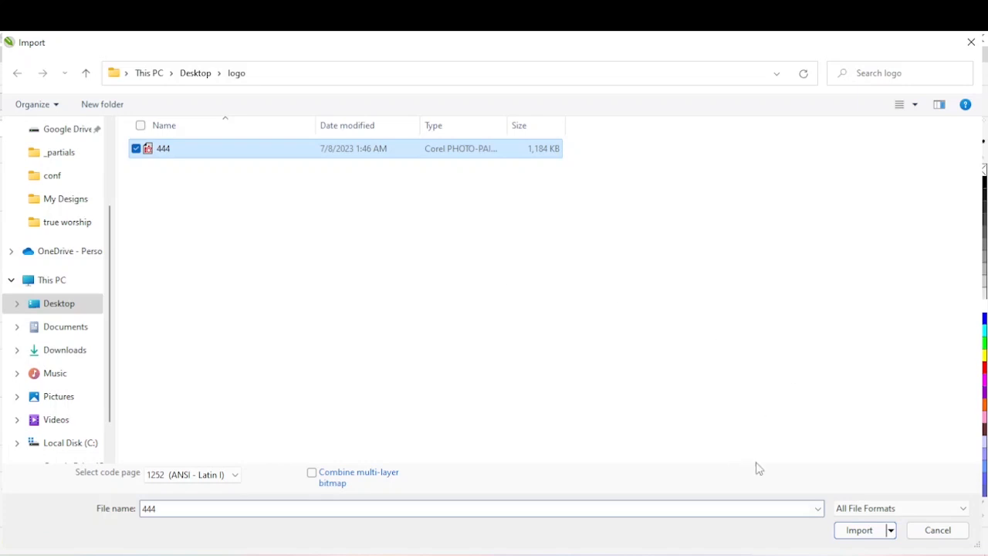
pyautogui.click(859, 540)
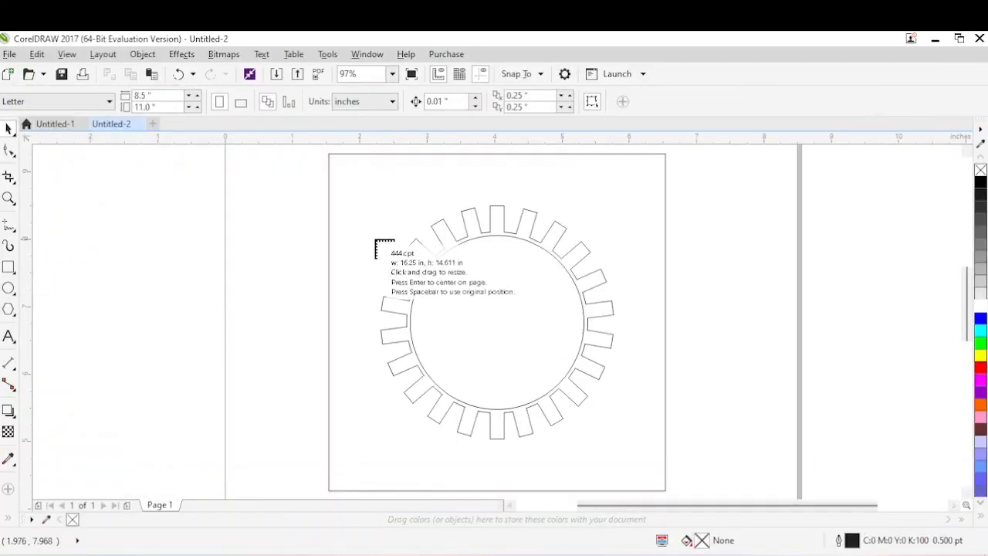
pyautogui.moveTo(378, 241); pyautogui.dragTo(571, 403)
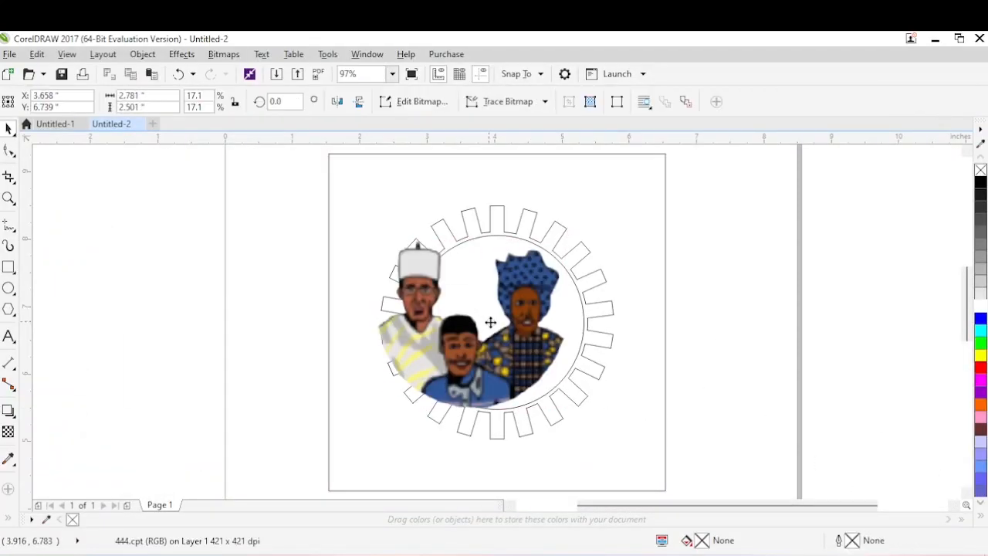
# Step: Move the family picture down and PowerClip it inside the inner circle
pyautogui.moveTo(515, 344); pyautogui.dragTo(515, 381)
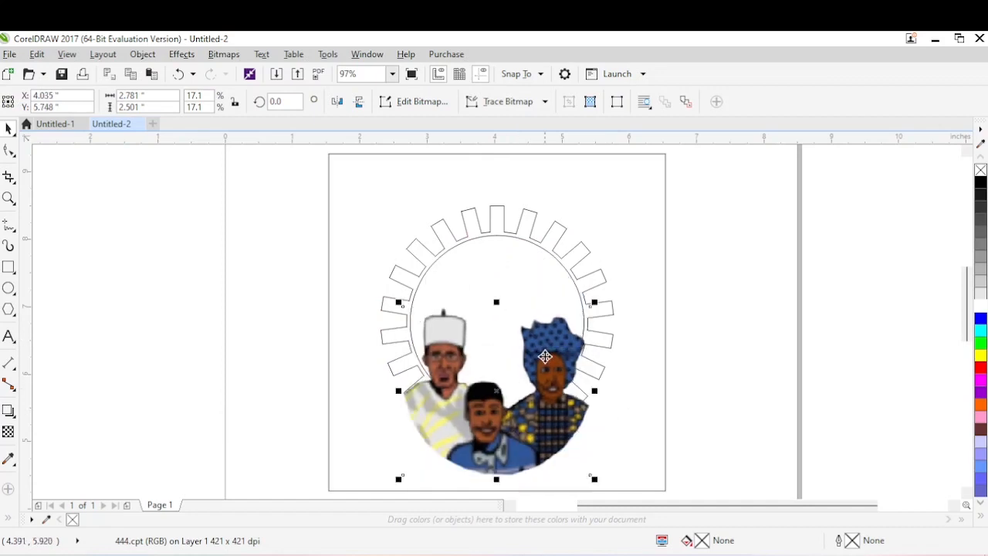
pyautogui.moveTo(557, 345); pyautogui.dragTo(520, 275)
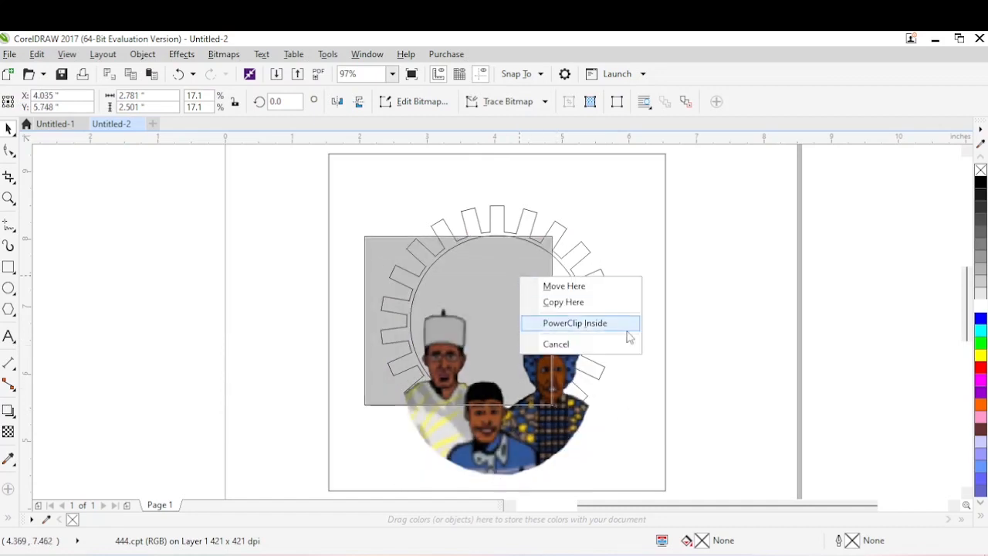
pyautogui.click(606, 323)
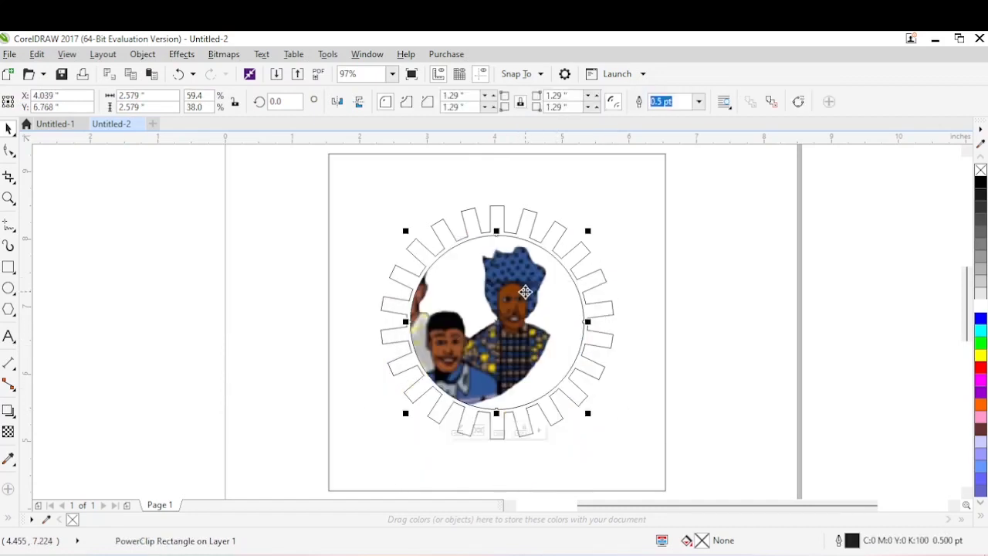
# Step: Edit the PowerClip contents so the family picture is about 2.54 inches wide and fitted to the lower part of the circle
pyautogui.rightClick(524, 288)
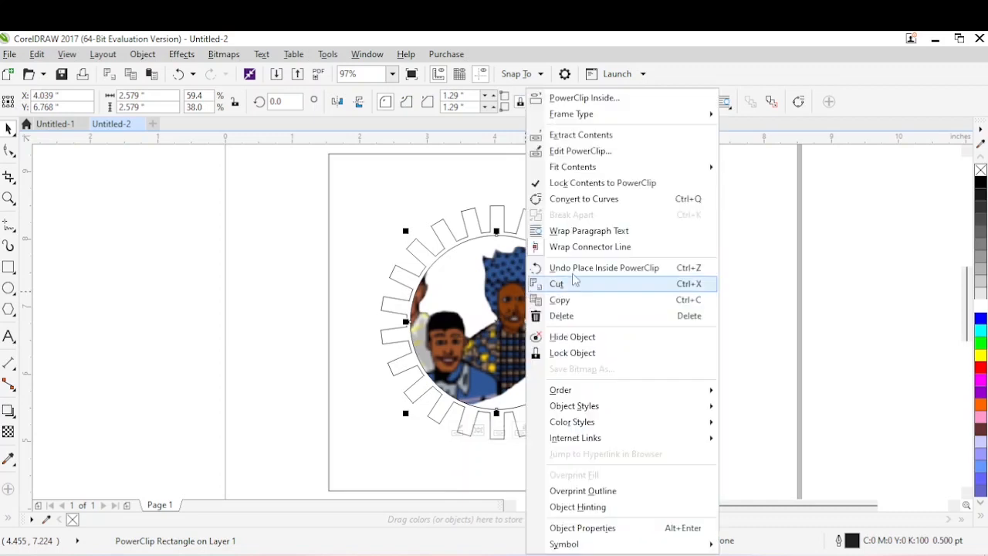
pyautogui.click(580, 151)
pyautogui.moveTo(509, 322); pyautogui.dragTo(545, 337)
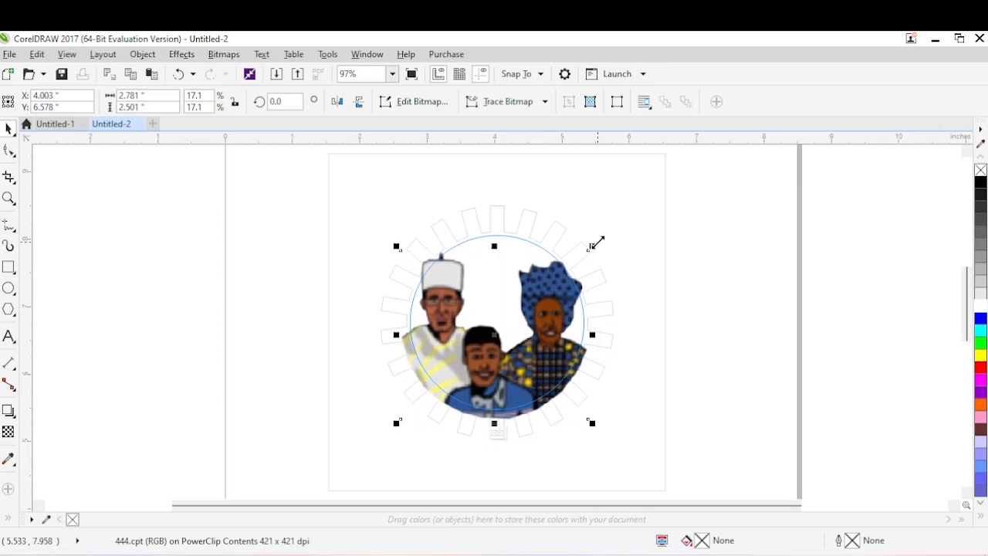
pyautogui.moveTo(593, 242); pyautogui.dragTo(584, 247)
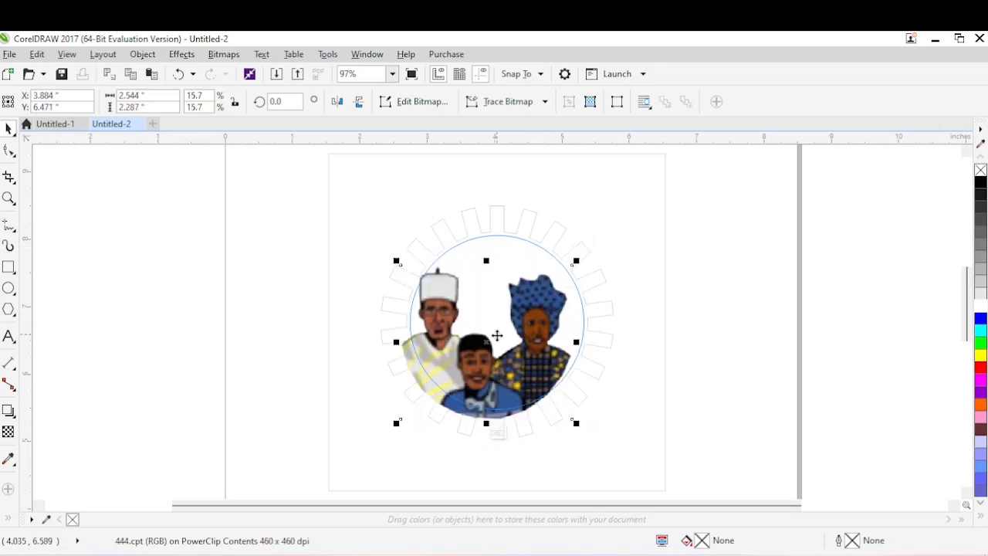
pyautogui.moveTo(500, 334); pyautogui.dragTo(512, 335)
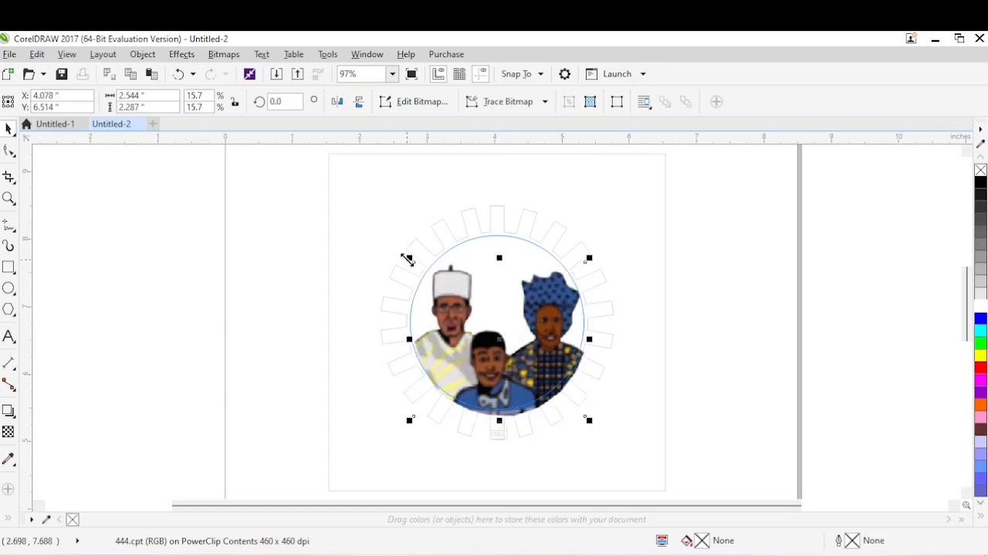
pyautogui.moveTo(407, 258); pyautogui.dragTo(406, 255)
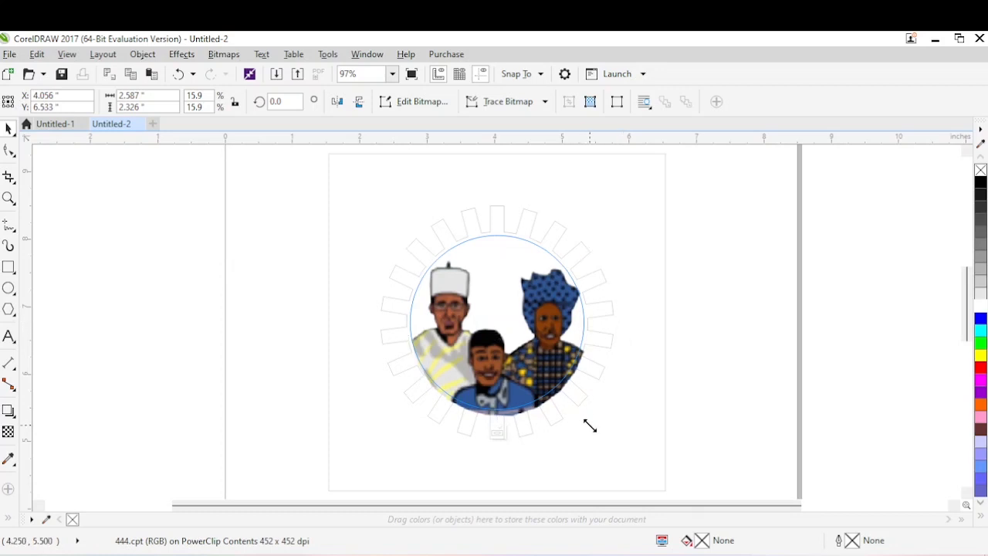
pyautogui.moveTo(590, 426); pyautogui.dragTo(585, 422)
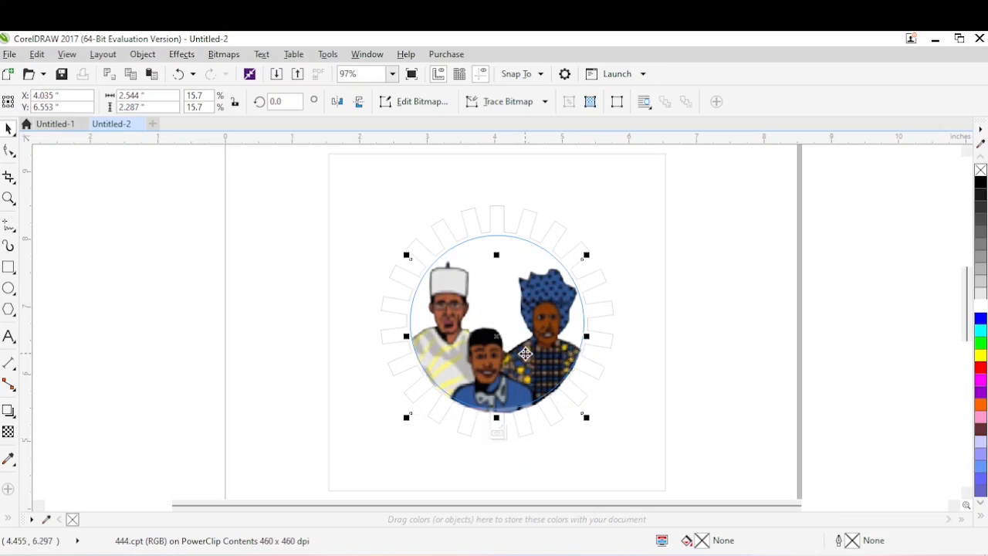
pyautogui.click(497, 434)
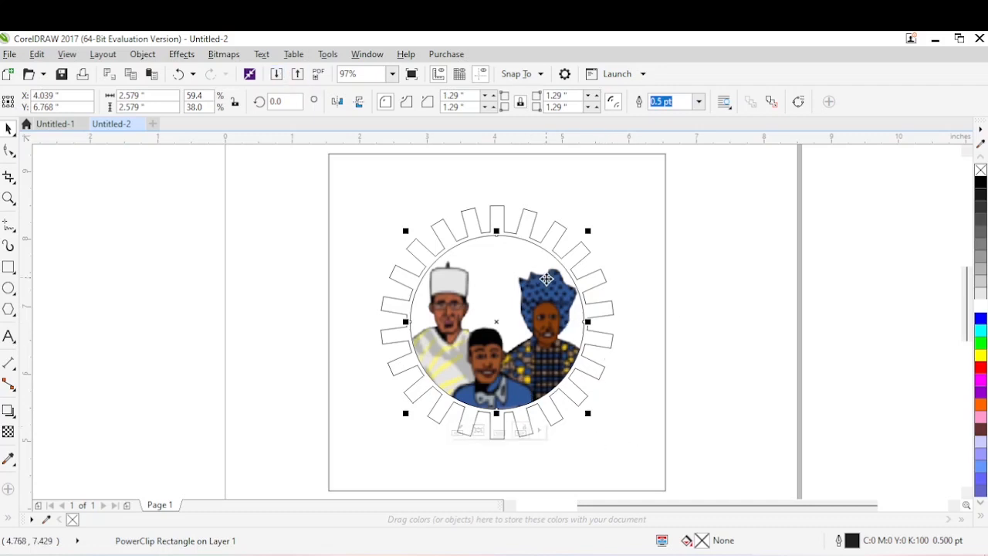
# Step: Set the circle's PowerClip frame type to None, discarding the picture inside it
pyautogui.rightClick(539, 282)
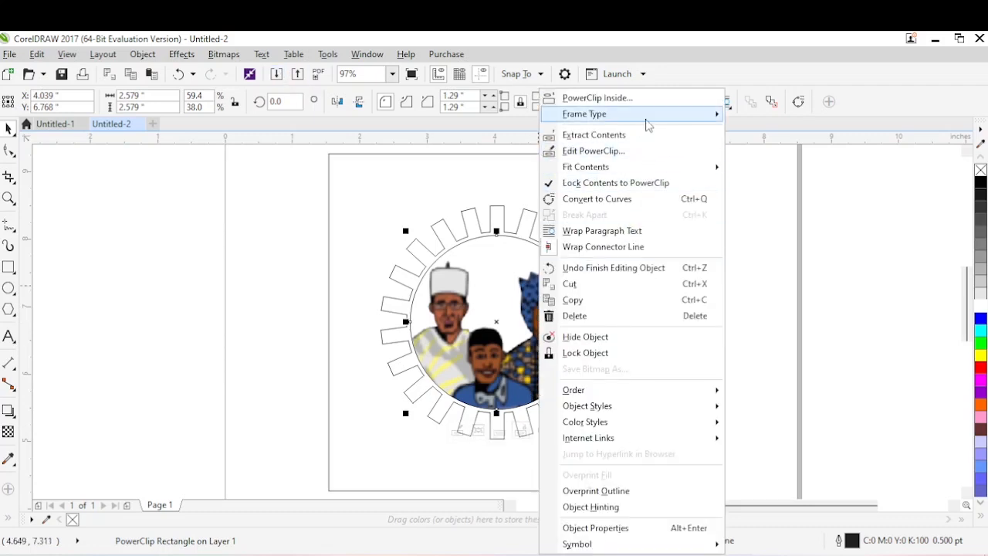
pyautogui.moveTo(649, 116)
pyautogui.click(772, 154)
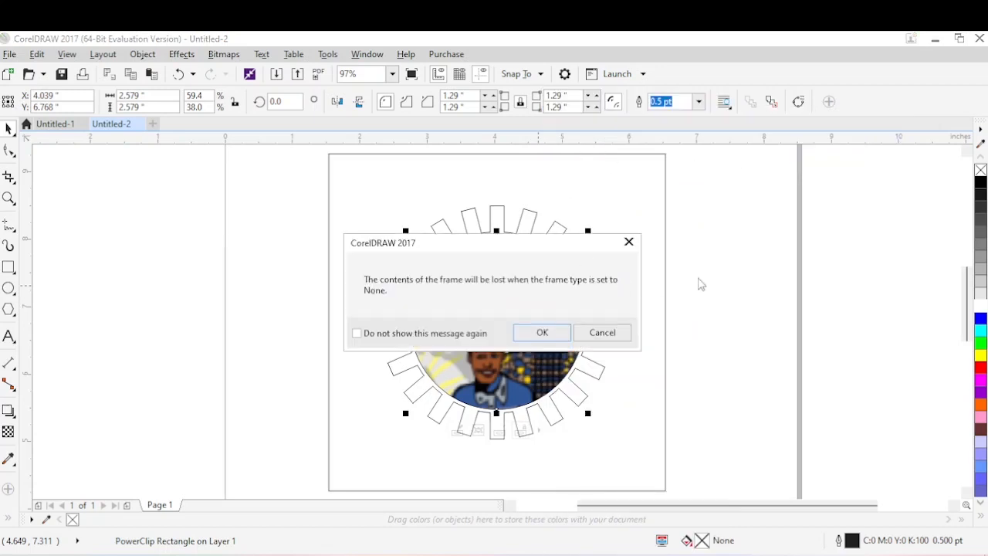
pyautogui.click(540, 333)
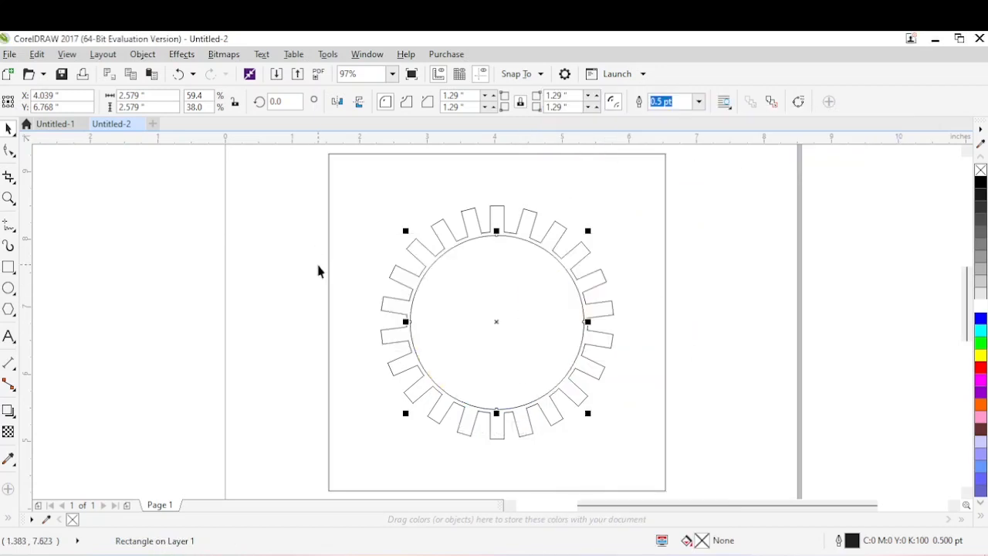
# Step: Import picture 444 again and scale it down to about 2.09 inches wide beside the square
pyautogui.click(275, 74)
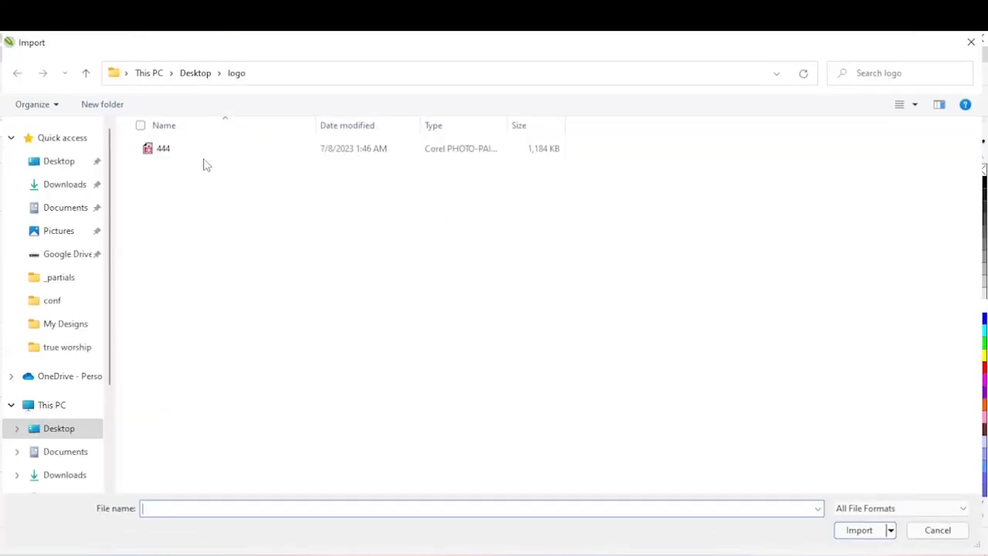
pyautogui.click(158, 153)
pyautogui.click(851, 530)
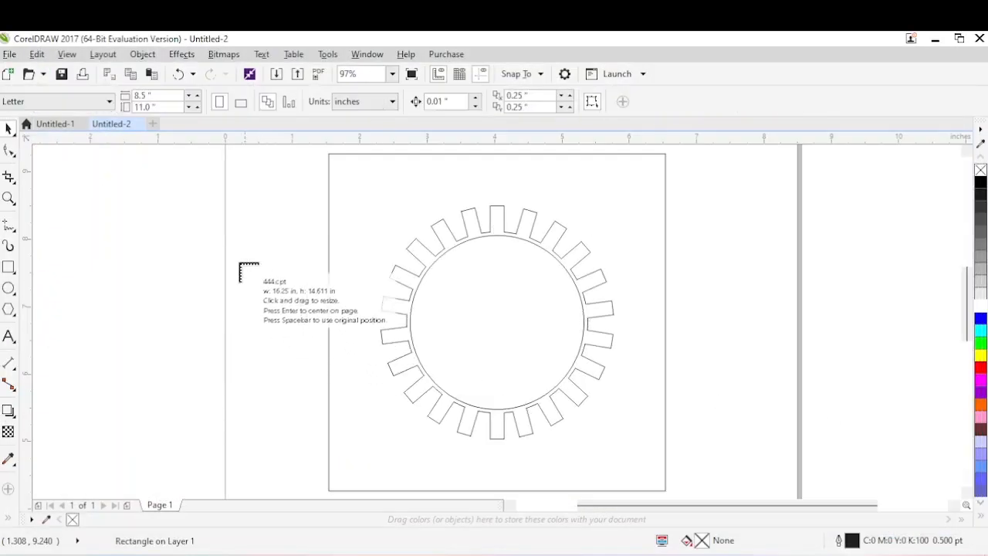
pyautogui.click(141, 260)
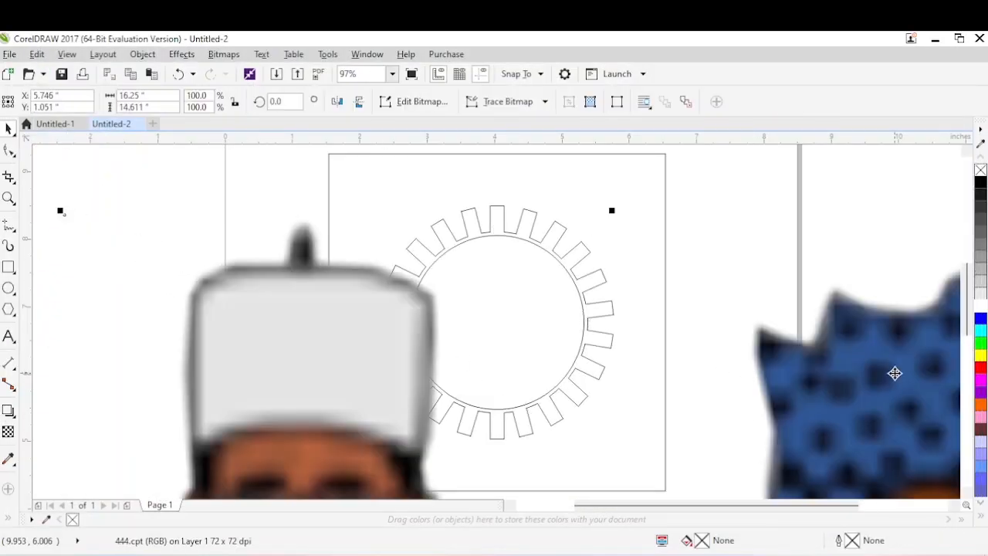
pyautogui.press('F4')
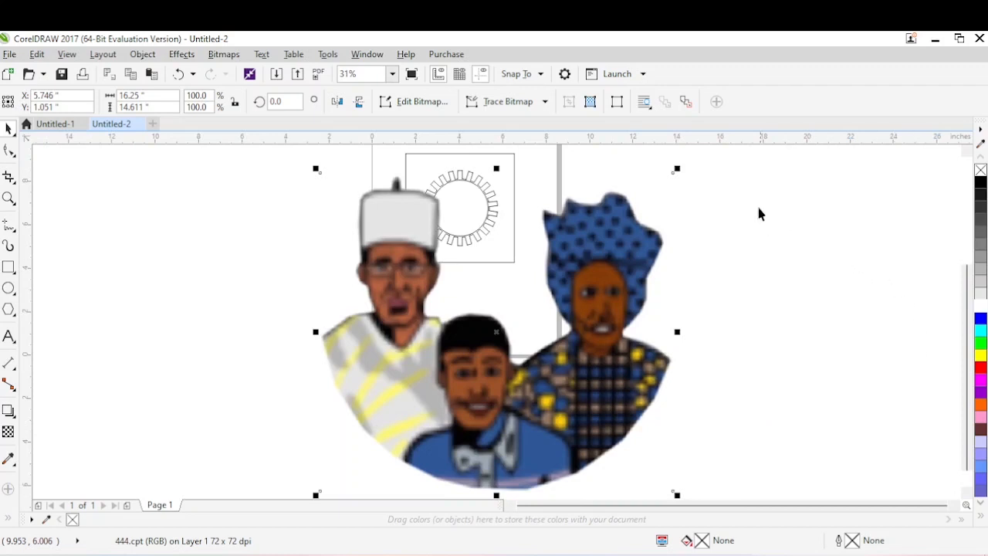
pyautogui.moveTo(677, 167); pyautogui.dragTo(543, 202)
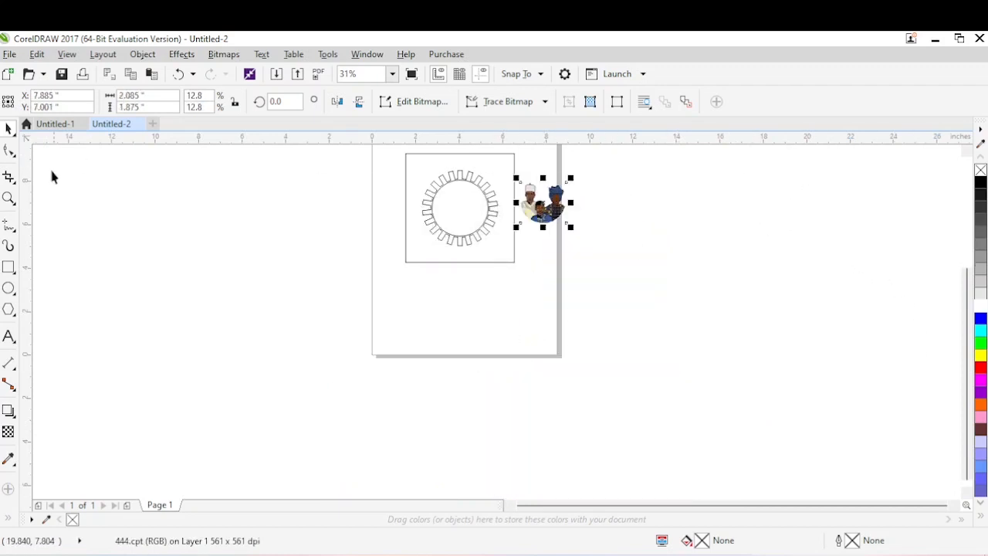
pyautogui.click(8, 198)
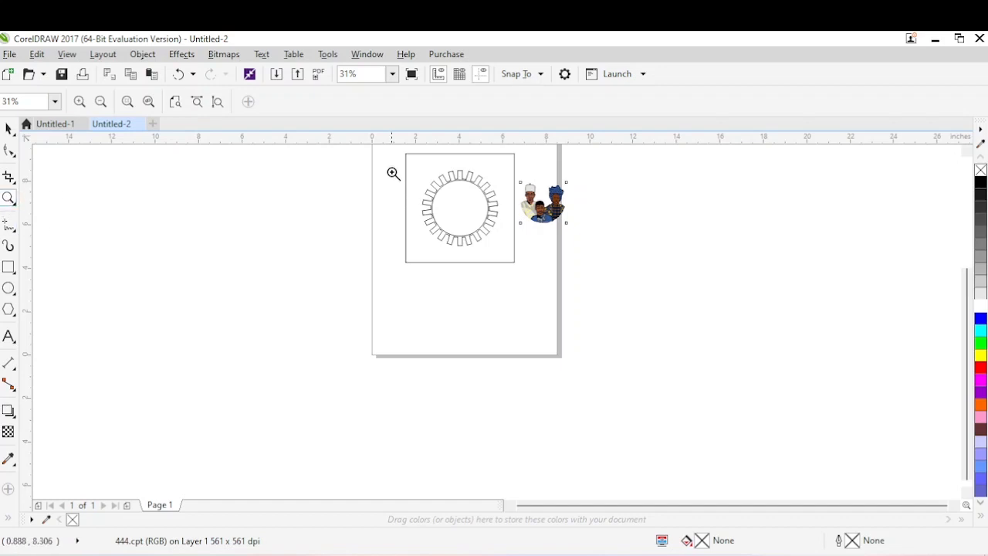
pyautogui.moveTo(398, 151); pyautogui.dragTo(582, 270)
pyautogui.click(10, 127)
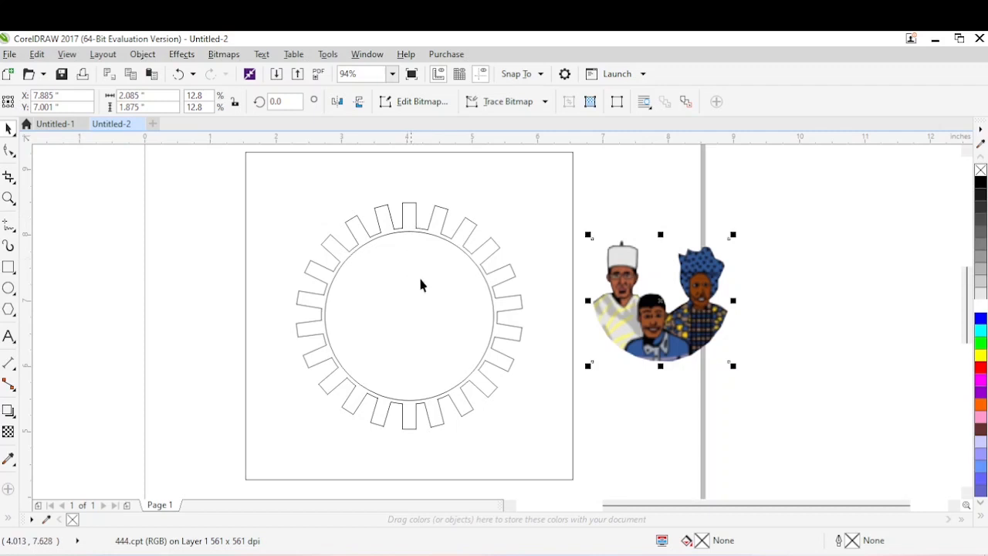
# Step: PowerClip the family picture inside the gear's inner circle
pyautogui.click(700, 310)
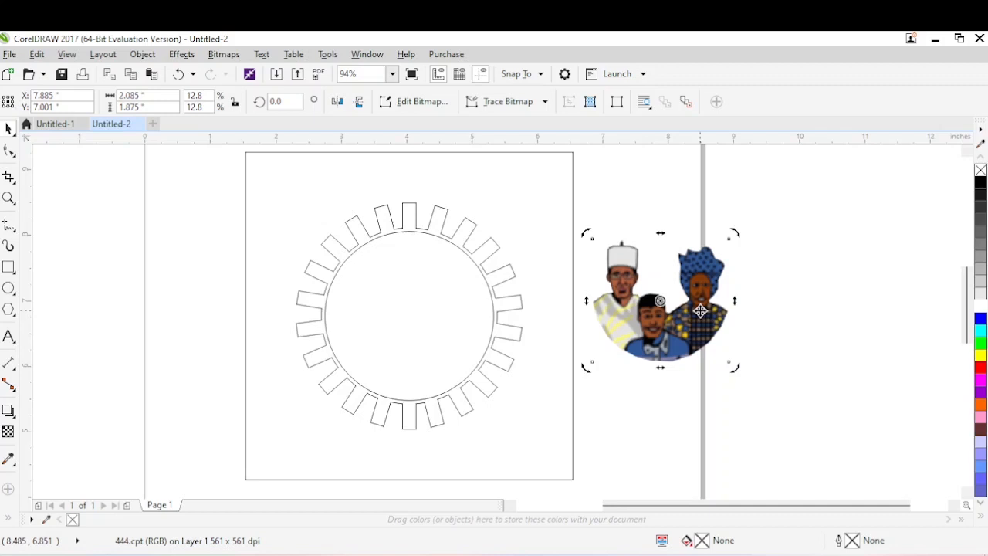
pyautogui.rightClick(700, 311)
pyautogui.click(642, 336)
pyautogui.moveTo(704, 298); pyautogui.dragTo(595, 297)
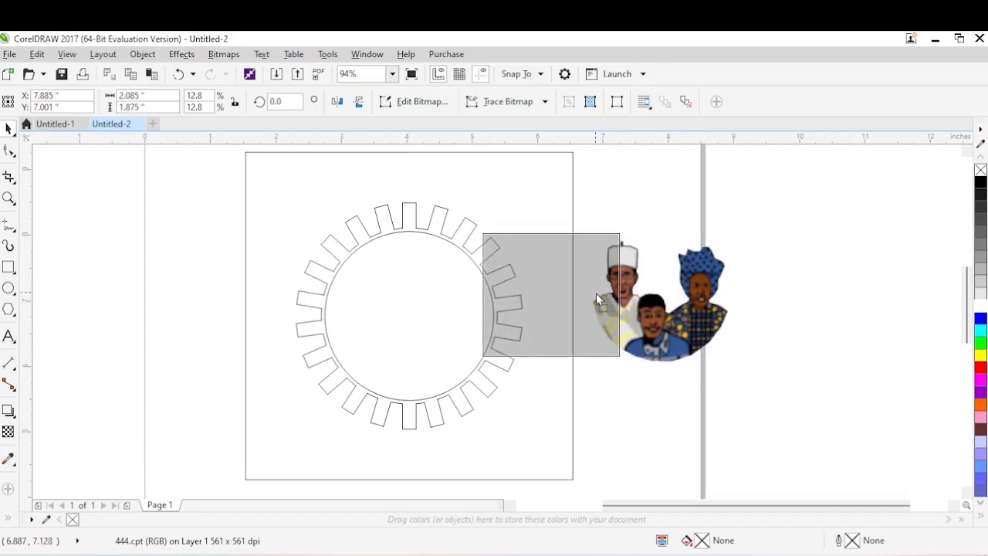
pyautogui.moveTo(596, 294); pyautogui.dragTo(594, 293)
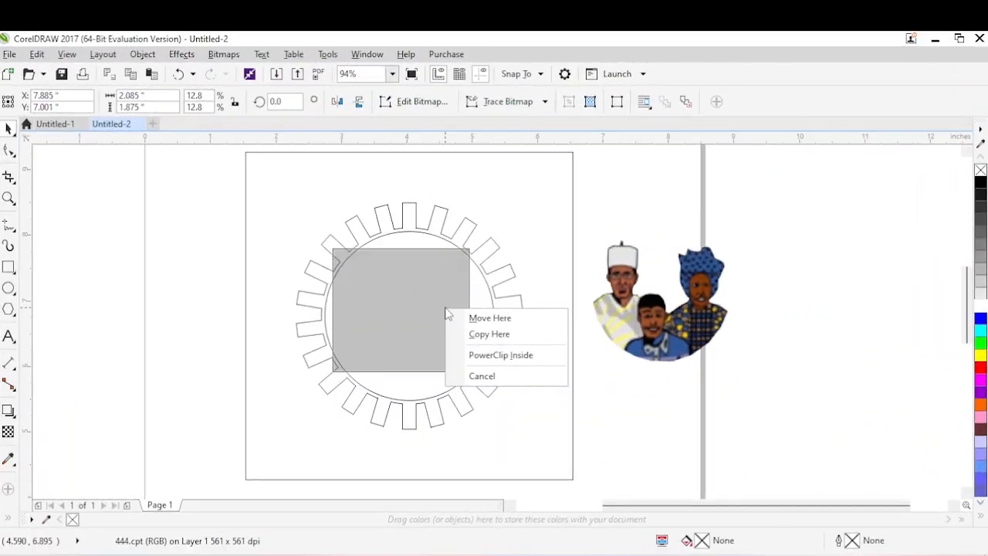
pyautogui.click(472, 362)
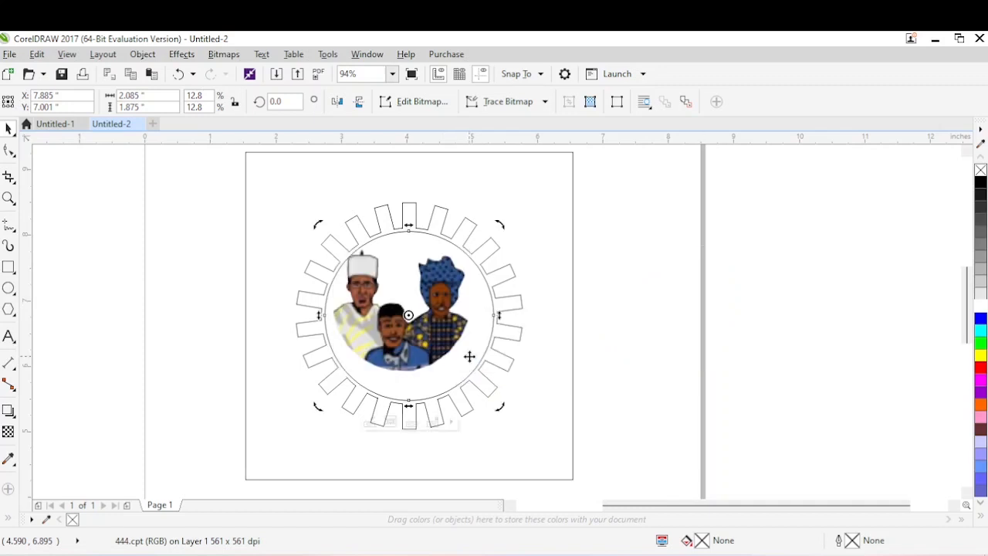
# Step: Edit the circle's PowerClip contents, moving the picture to the circle's lower part and enlarging it to about 2.52 inches wide
pyautogui.rightClick(410, 270)
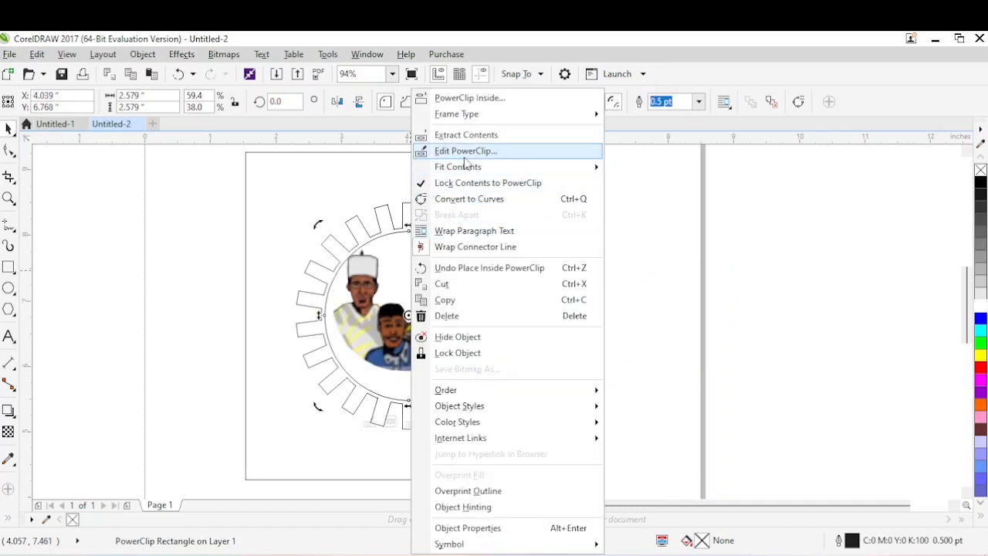
pyautogui.click(364, 300)
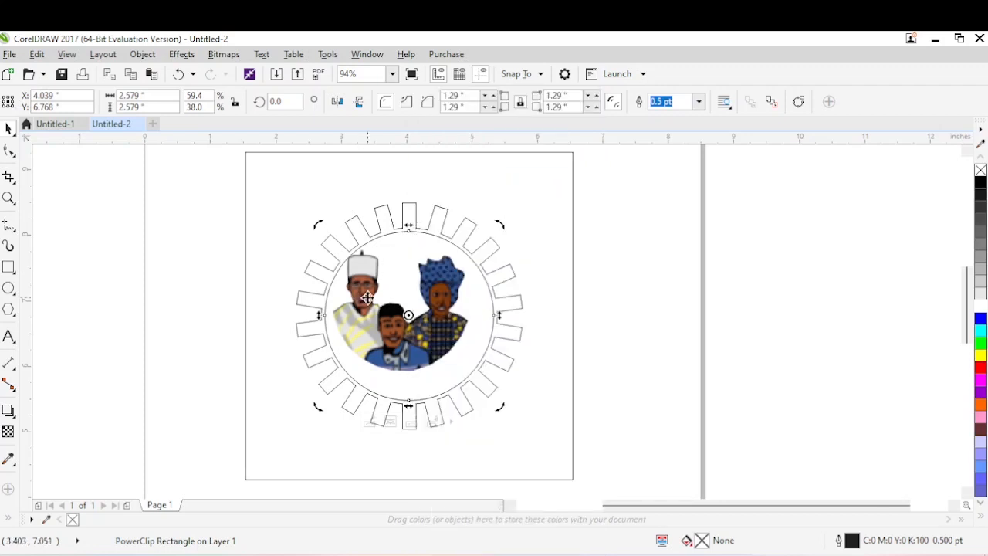
pyautogui.rightClick(367, 298)
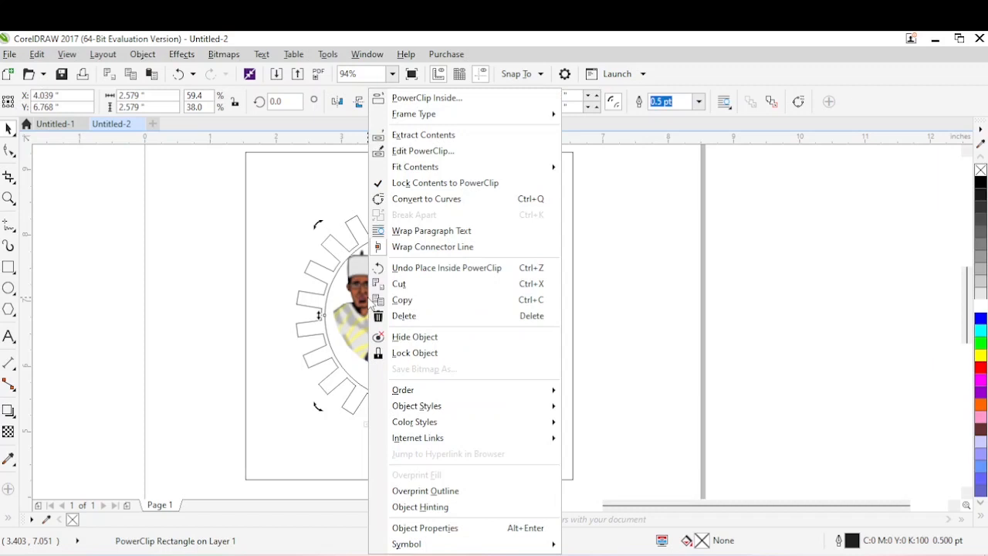
pyautogui.click(445, 151)
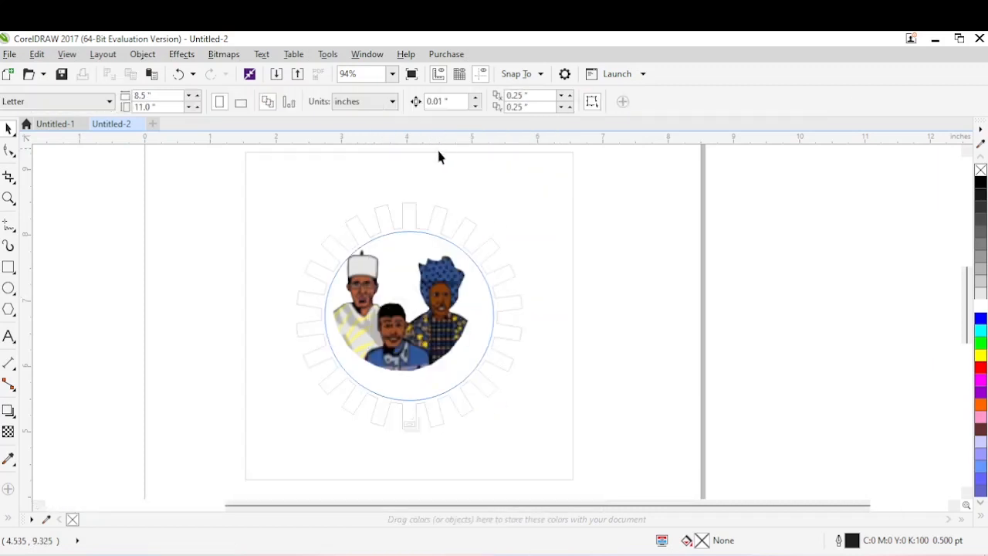
pyautogui.click(402, 345)
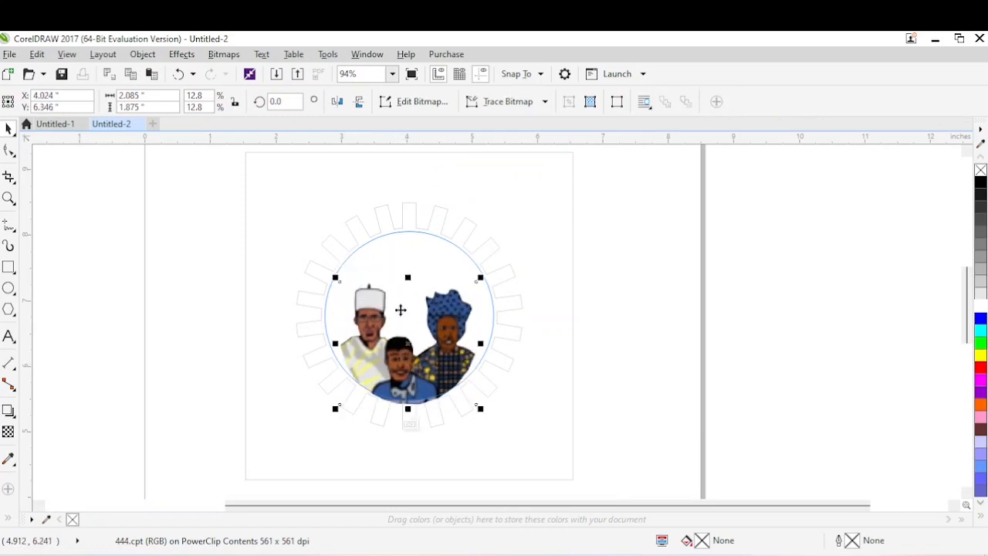
pyautogui.moveTo(331, 273); pyautogui.dragTo(320, 263)
pyautogui.moveTo(483, 265); pyautogui.dragTo(499, 249)
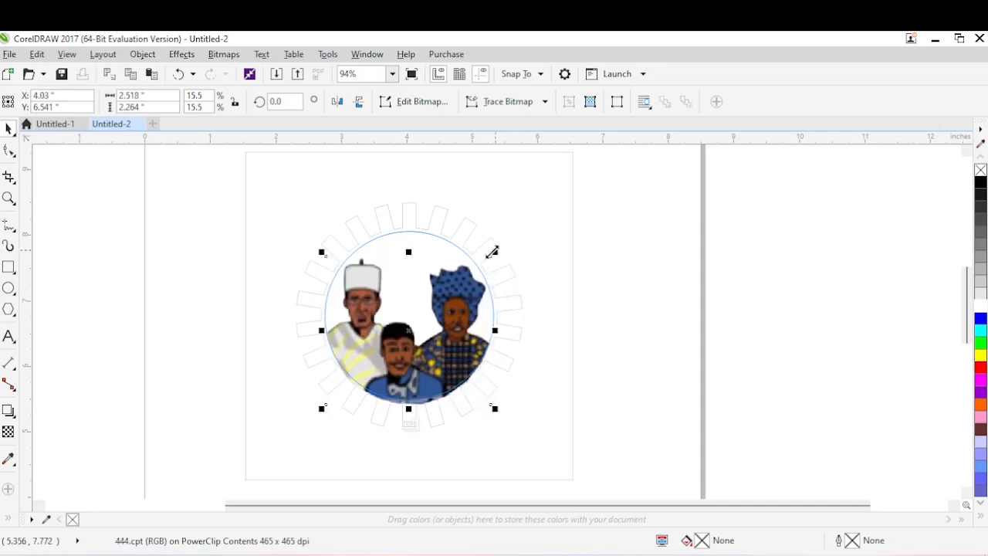
pyautogui.moveTo(322, 250)
pyautogui.mouseDown()
pyautogui.moveTo(307, 232)
pyautogui.moveTo(322, 252)
pyautogui.mouseUp()
# Step: Undo a trial vertical squash of the picture, enlarge it proportionally to about 2.57 inches wide, and finish editing the PowerClip
pyautogui.moveTo(408, 252); pyautogui.dragTo(409, 303)
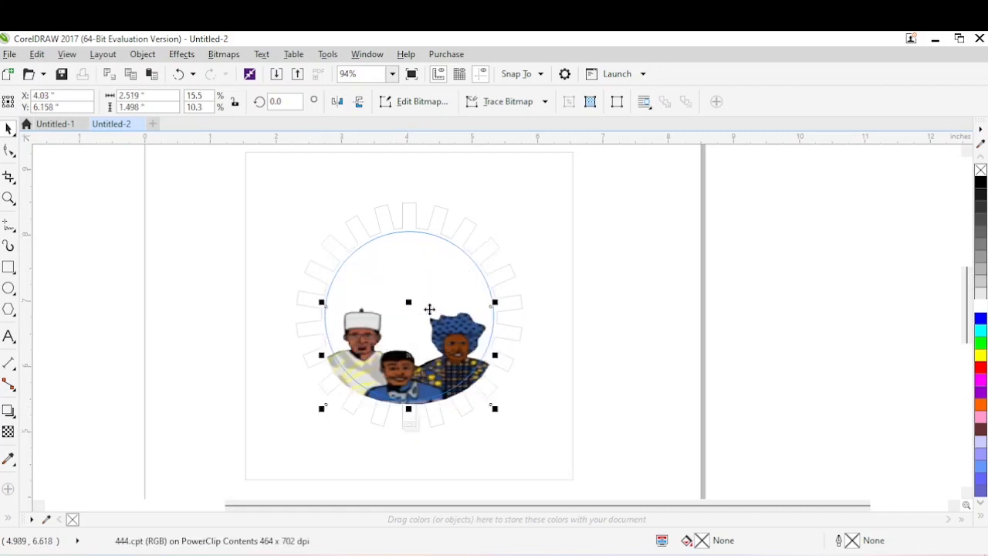
pyautogui.click(178, 74)
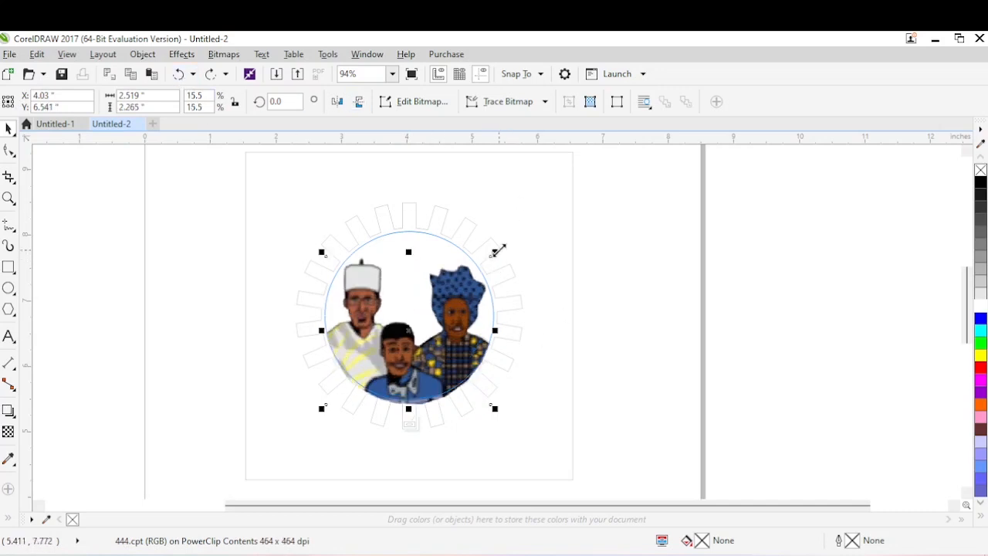
pyautogui.moveTo(498, 249)
pyautogui.mouseDown()
pyautogui.moveTo(504, 245)
pyautogui.moveTo(496, 250)
pyautogui.mouseUp()
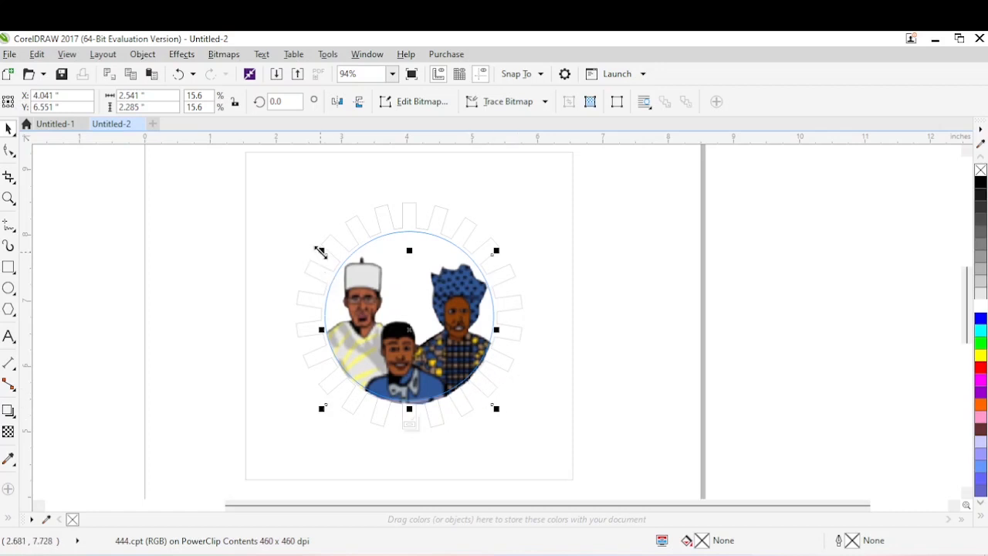
pyautogui.moveTo(319, 251); pyautogui.dragTo(319, 250)
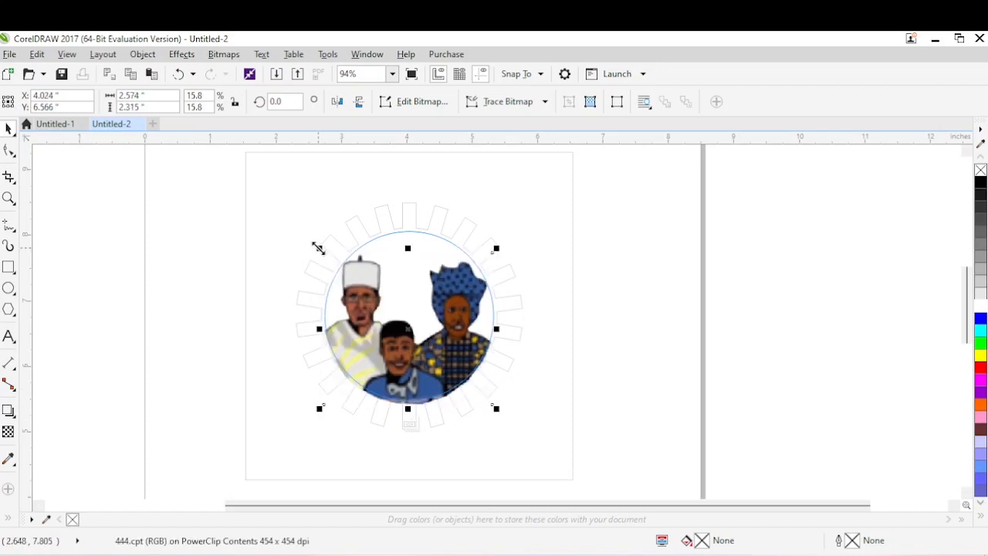
pyautogui.click(412, 426)
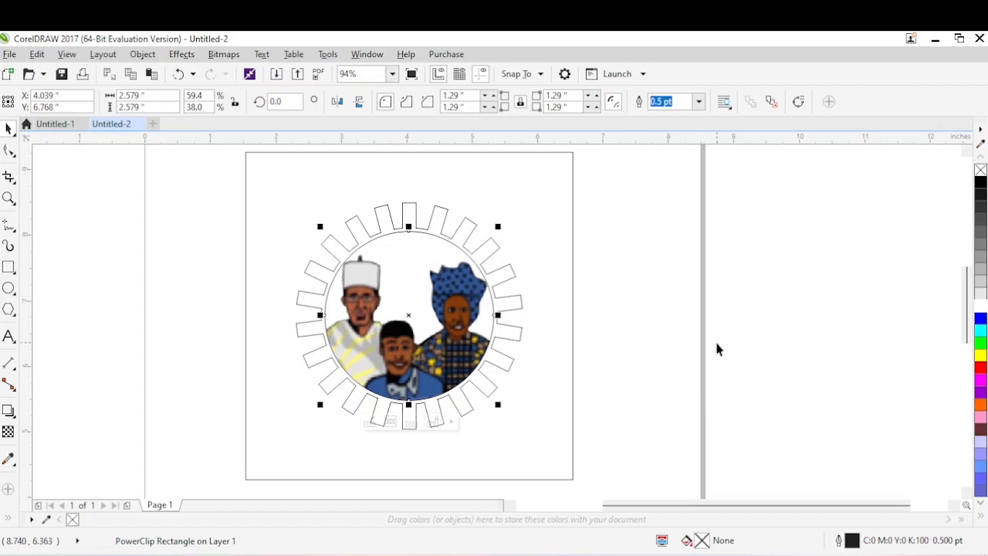
# Step: Fill the gear ring and the inner circle with white
pyautogui.click(494, 246)
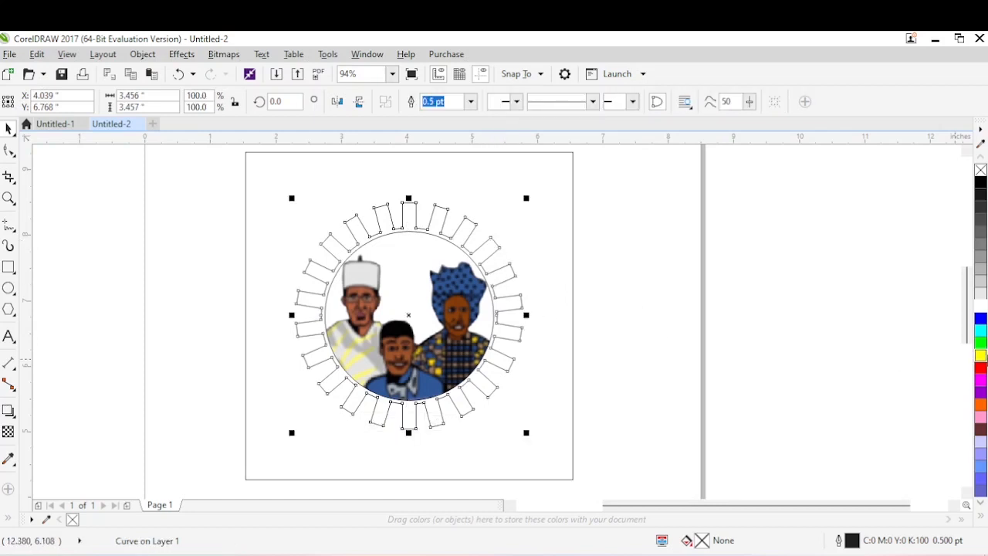
pyautogui.click(980, 296)
pyautogui.click(423, 235)
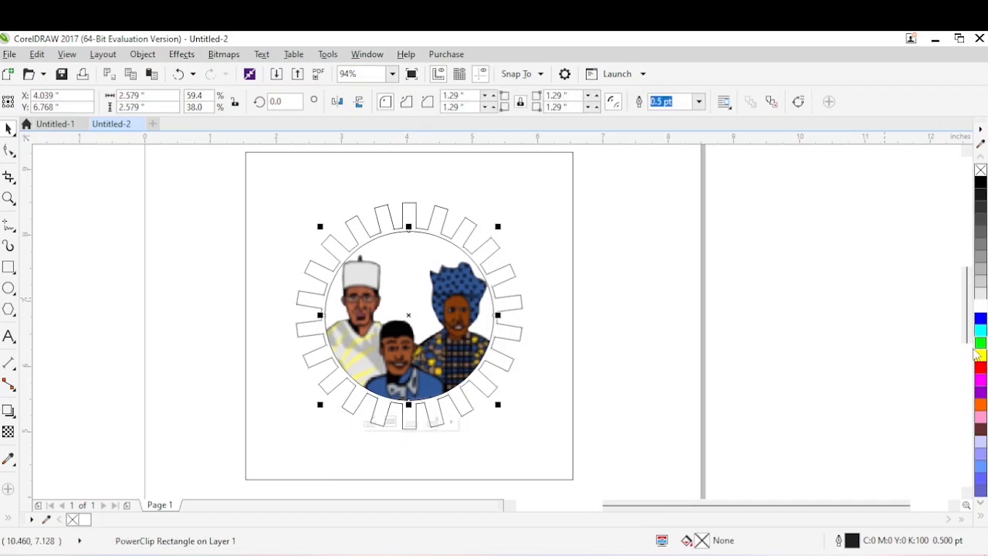
pyautogui.click(979, 305)
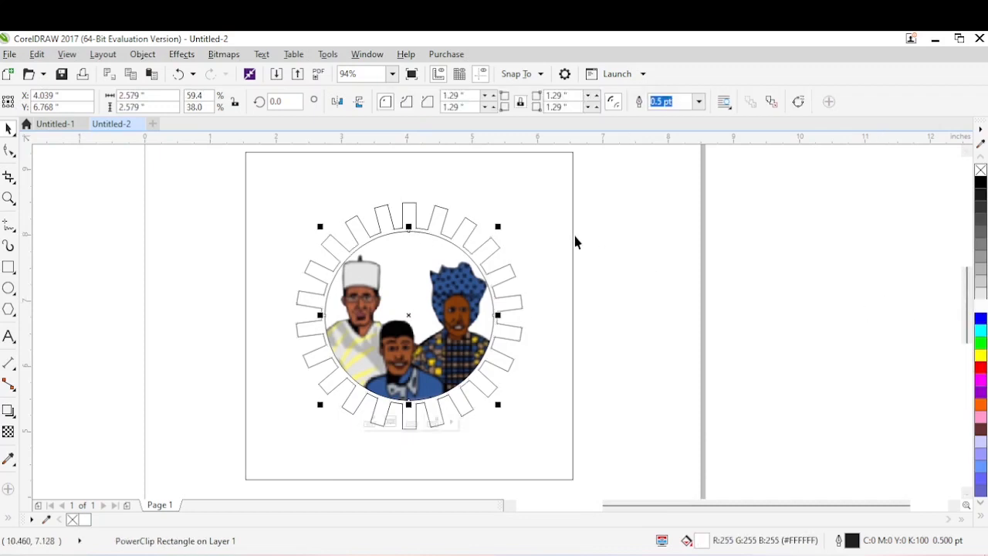
# Step: Select the gear and inner circle together, try a blue outline, and set their outline to none
pyautogui.moveTo(648, 189); pyautogui.dragTo(232, 452)
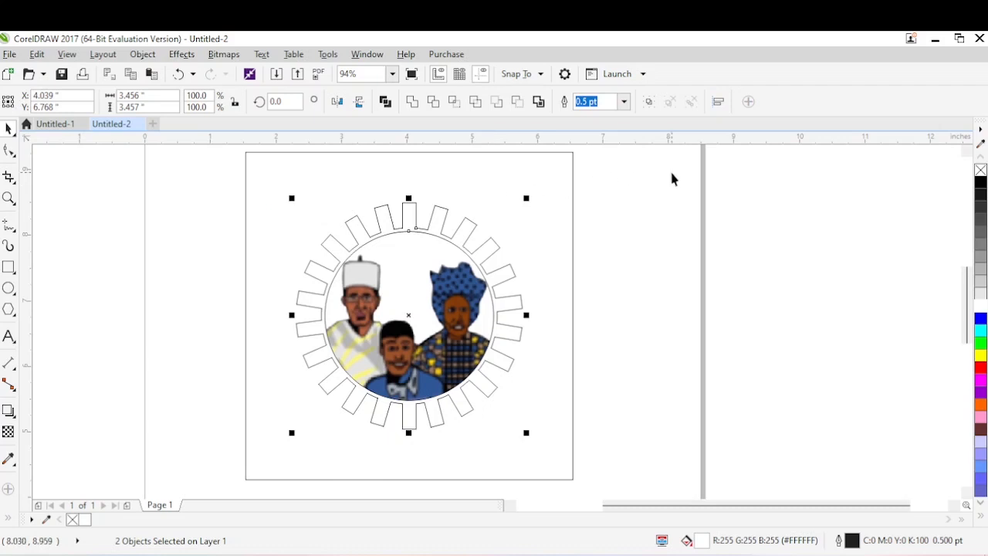
pyautogui.moveTo(671, 172); pyautogui.dragTo(218, 451)
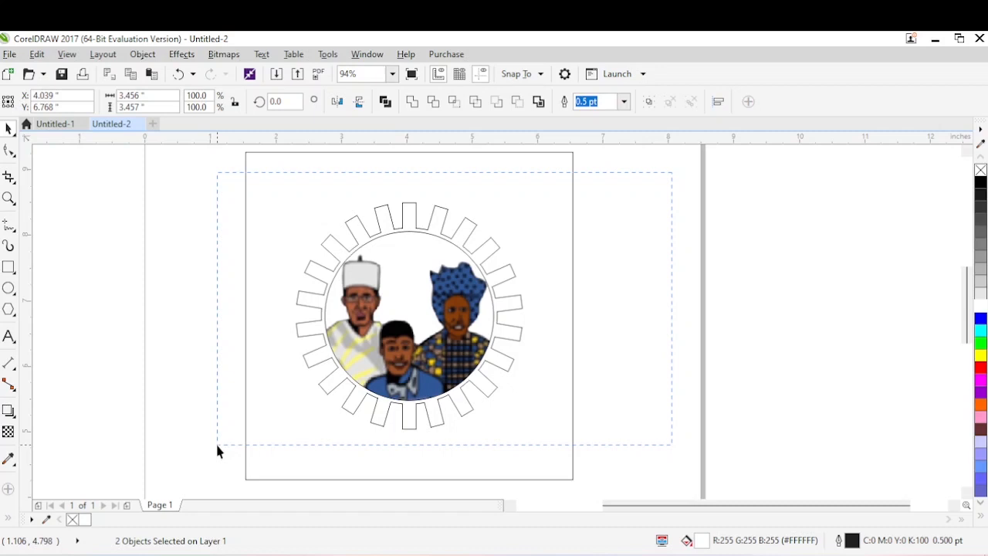
pyautogui.moveTo(217, 446); pyautogui.dragTo(216, 452)
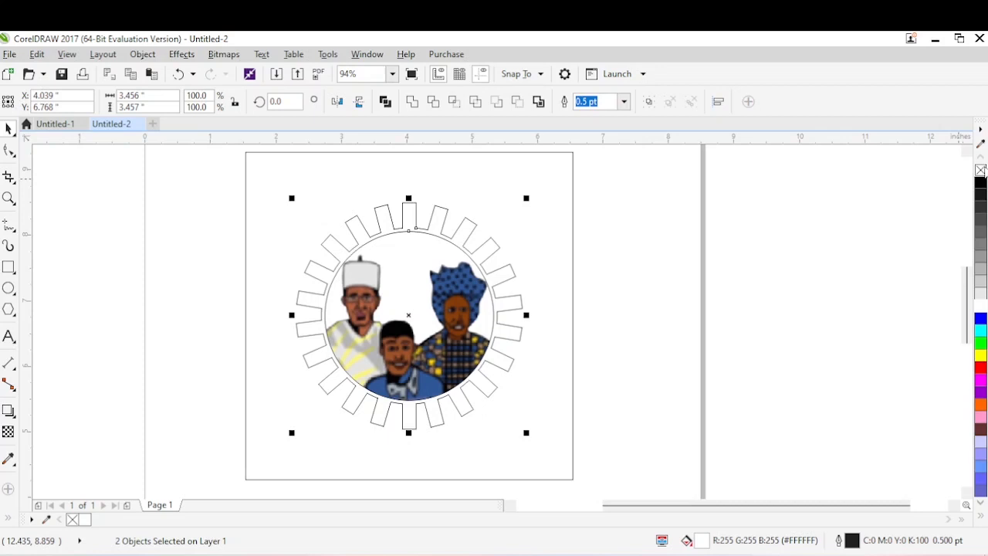
pyautogui.rightClick(981, 319)
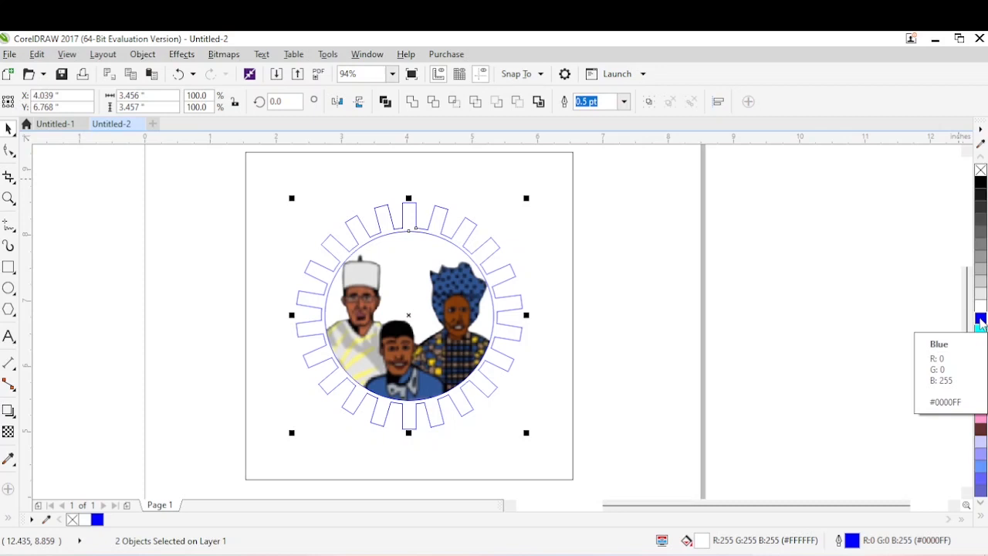
pyautogui.rightClick(980, 171)
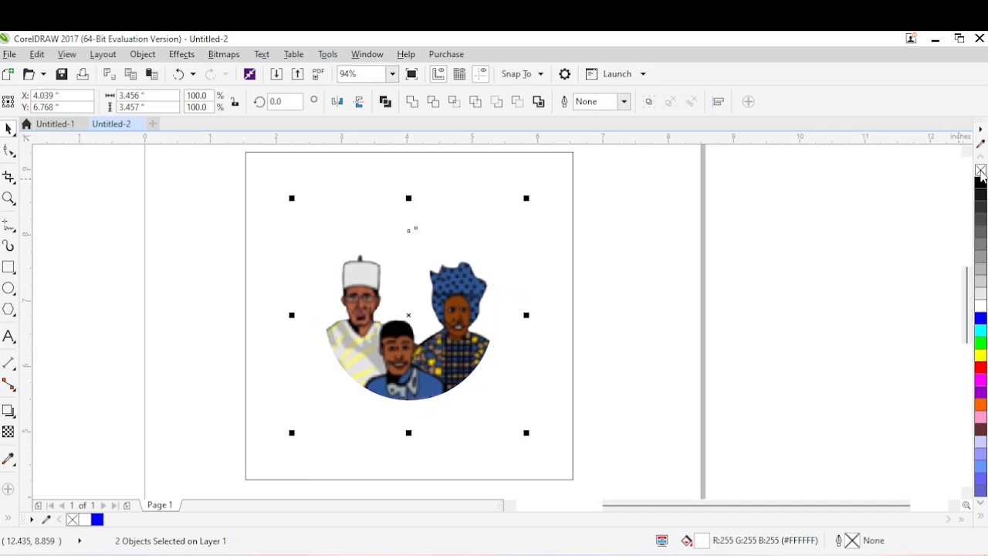
pyautogui.click(799, 193)
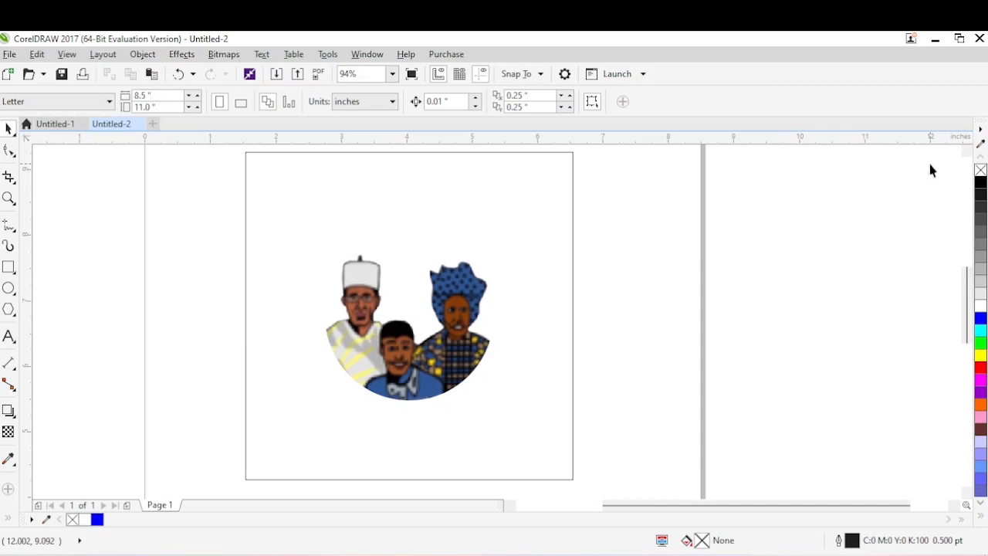
# Step: Compare with the finished reference logo, and draw a vertical line about 5.16 inches long through the square's middle
pyautogui.click(55, 124)
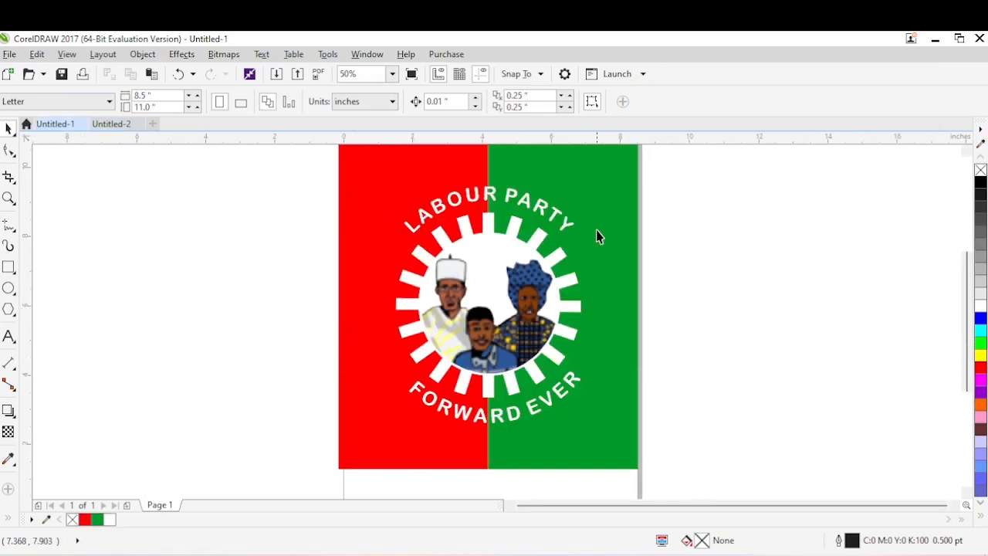
pyautogui.click(114, 125)
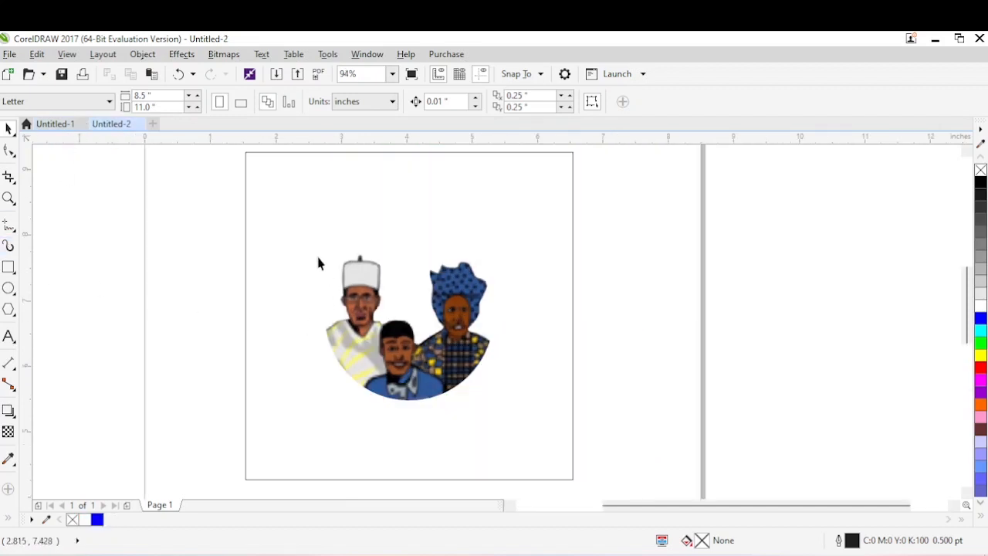
pyautogui.click(247, 231)
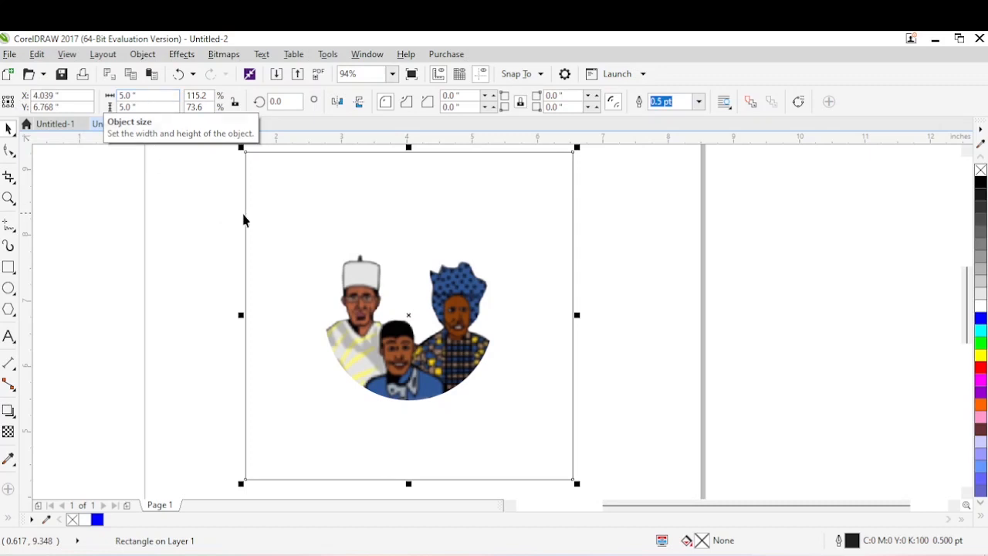
pyautogui.click(8, 226)
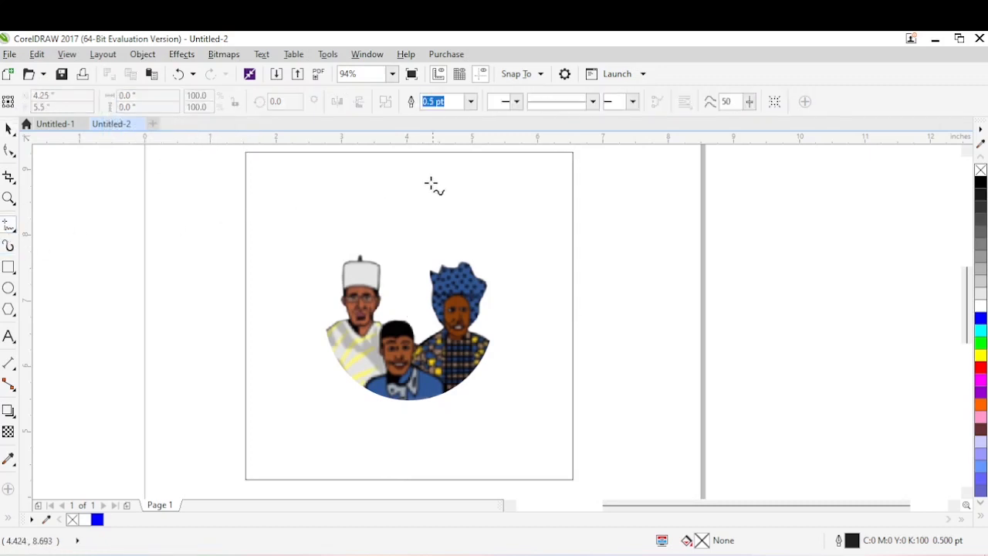
pyautogui.click(399, 147)
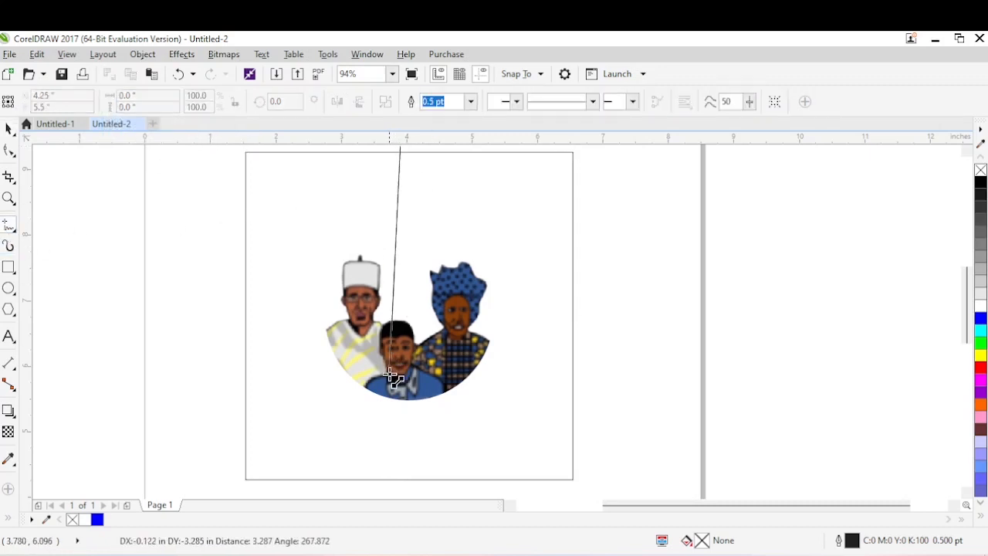
pyautogui.click(372, 484)
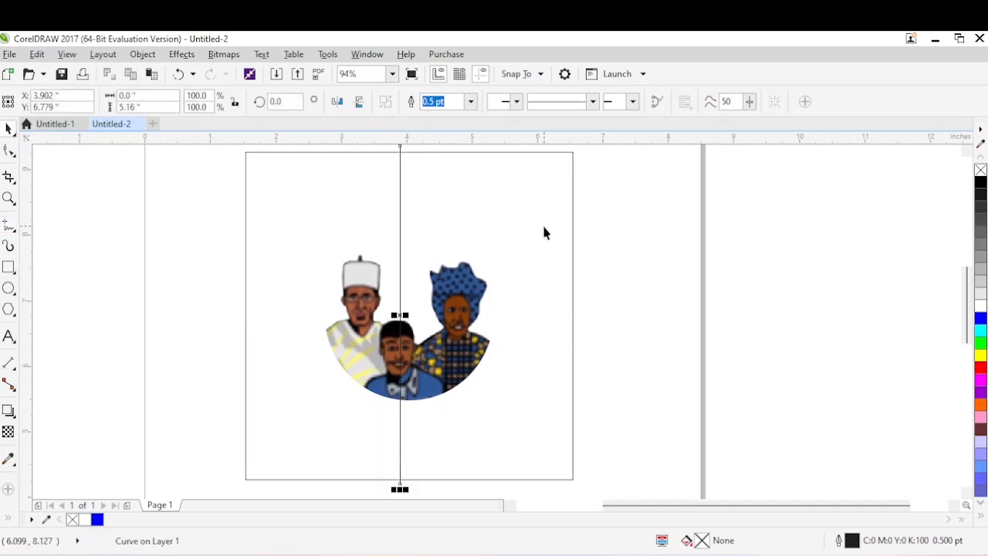
# Step: Centre the vertical line horizontally on the square
pyautogui.hotkey('ctrl', 'a')
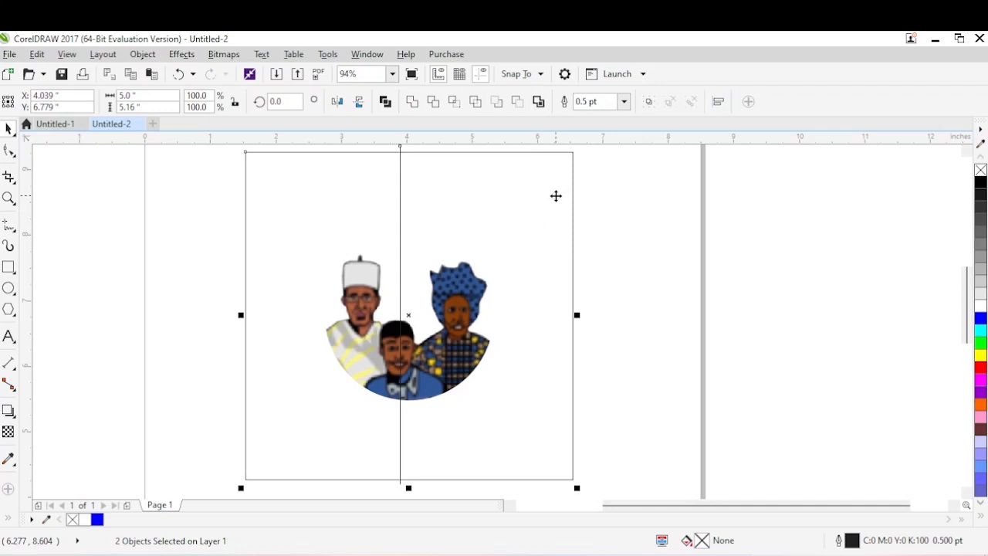
pyautogui.press('c')
pyautogui.click(625, 320)
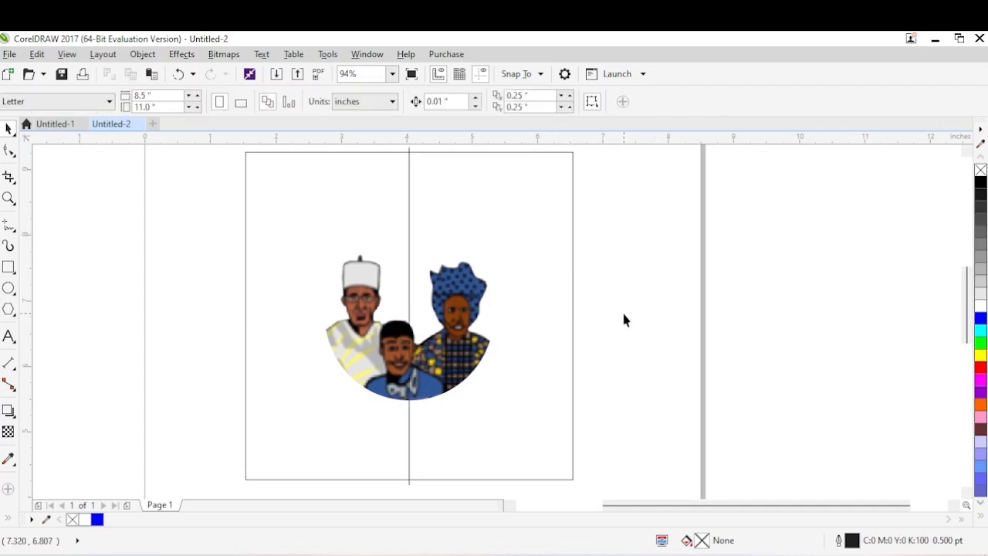
# Step: Duplicate the square, set the copy's width to 2.5 inches, and place it beyond the page's right edge
pyautogui.moveTo(562, 211); pyautogui.dragTo(805, 208)
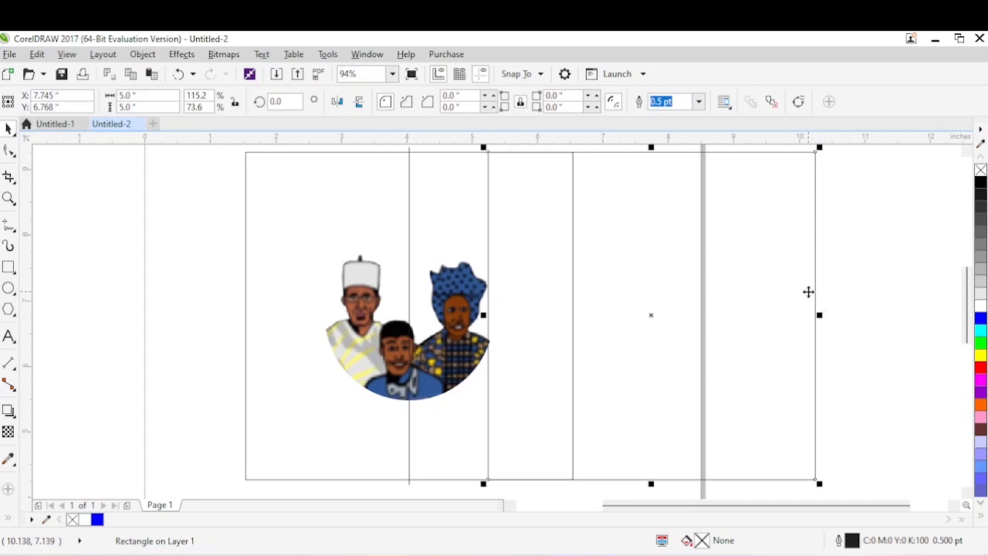
pyautogui.moveTo(153, 98); pyautogui.dragTo(65, 95)
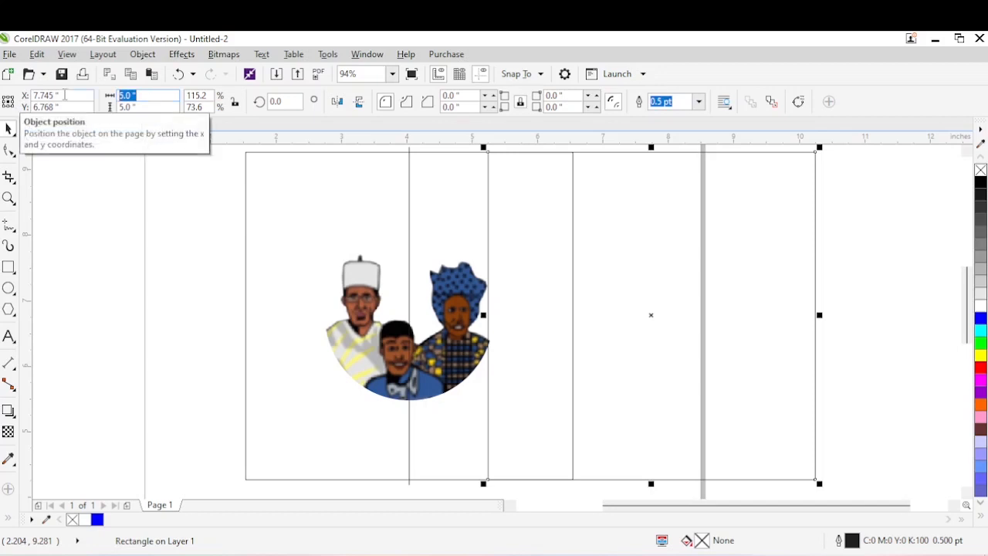
pyautogui.write('2.5')
pyautogui.press('Return')
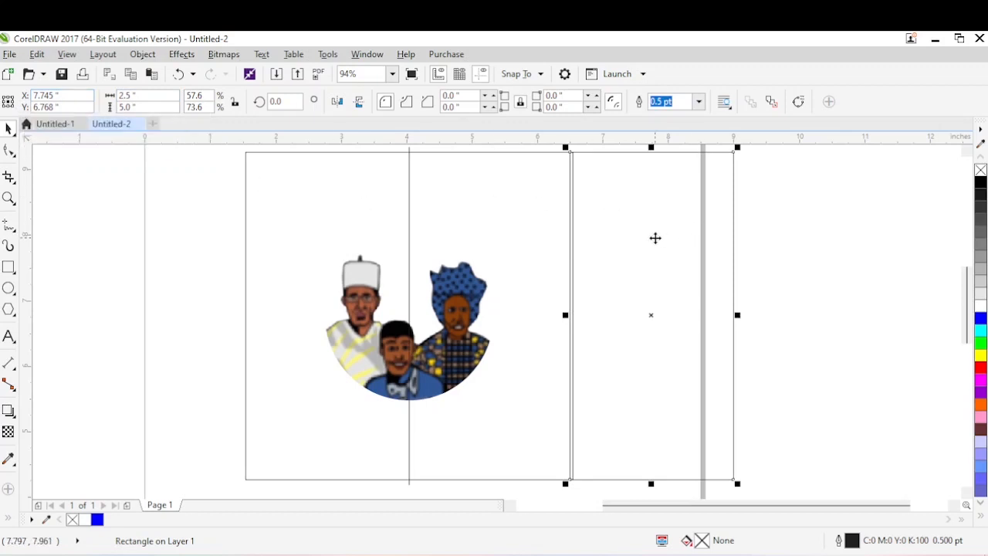
pyautogui.moveTo(655, 236); pyautogui.dragTo(794, 247)
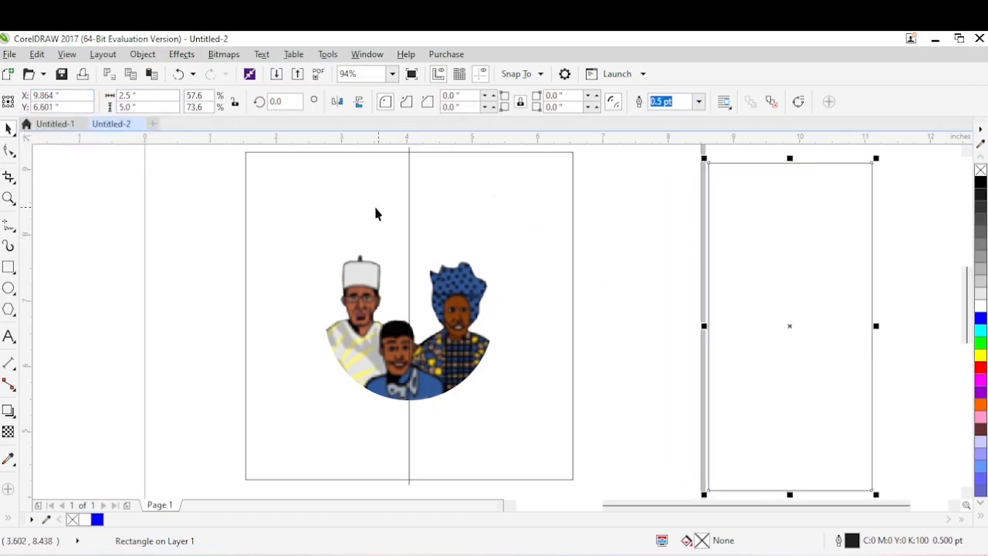
# Step: Make a second copy of the square, set it to 2.5 inches wide, and move it beside the first narrow rectangle
pyautogui.click(262, 220)
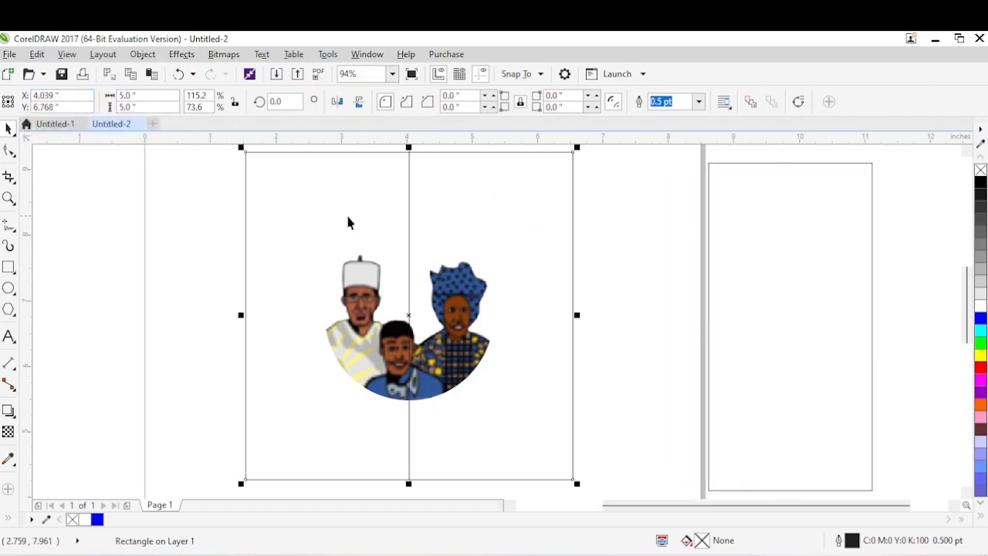
pyautogui.moveTo(241, 315); pyautogui.dragTo(316, 314)
pyautogui.click(154, 95)
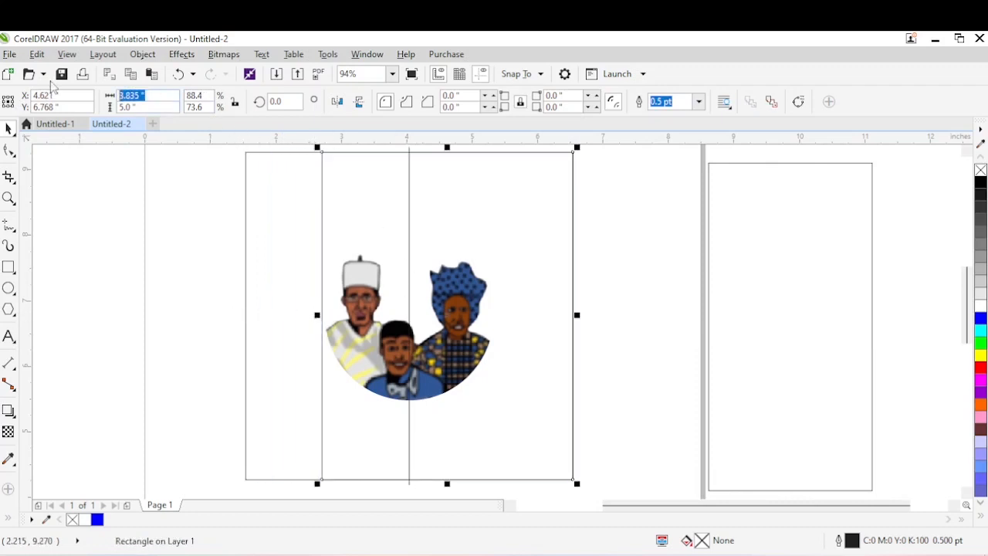
pyautogui.write('2.5')
pyautogui.press('Return')
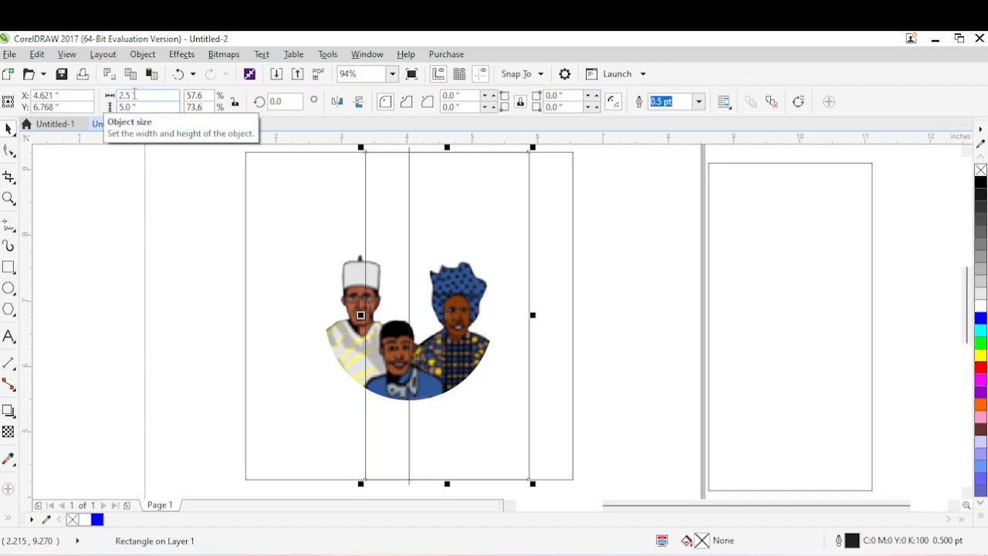
pyautogui.moveTo(445, 316); pyautogui.dragTo(611, 329)
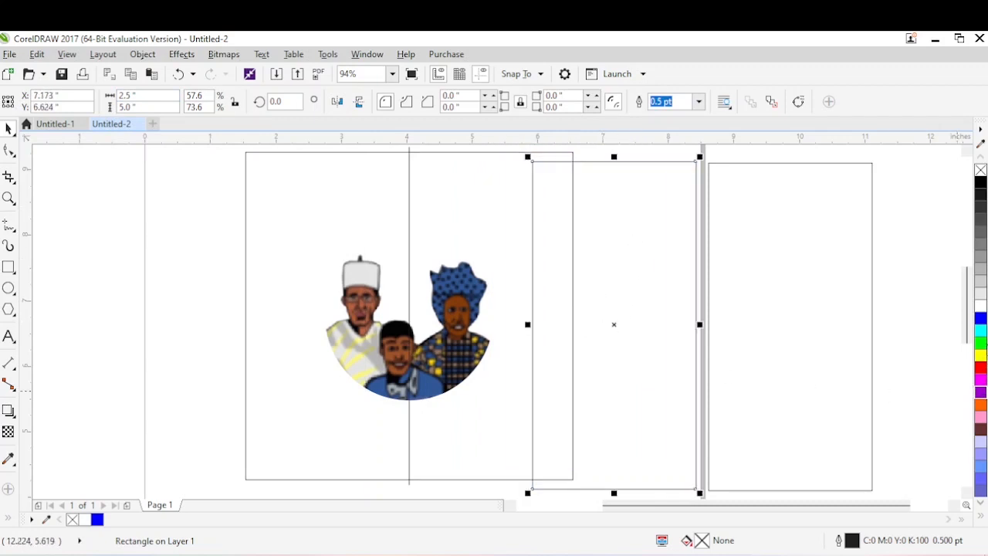
# Step: Fill the narrow rectangle nearer the square with dark green (#009A14) and the outer one with red (#FF0000)
pyautogui.click(983, 344)
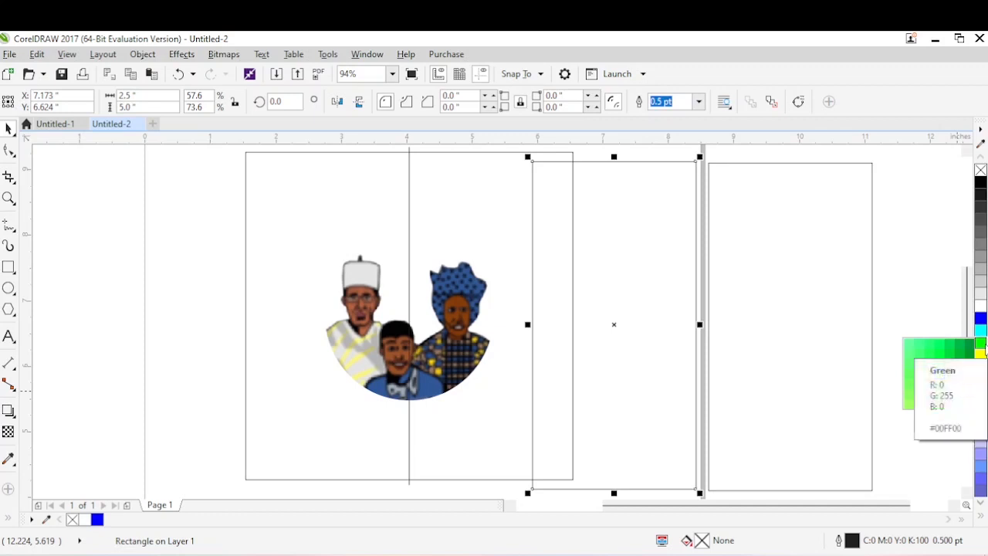
pyautogui.click(971, 370)
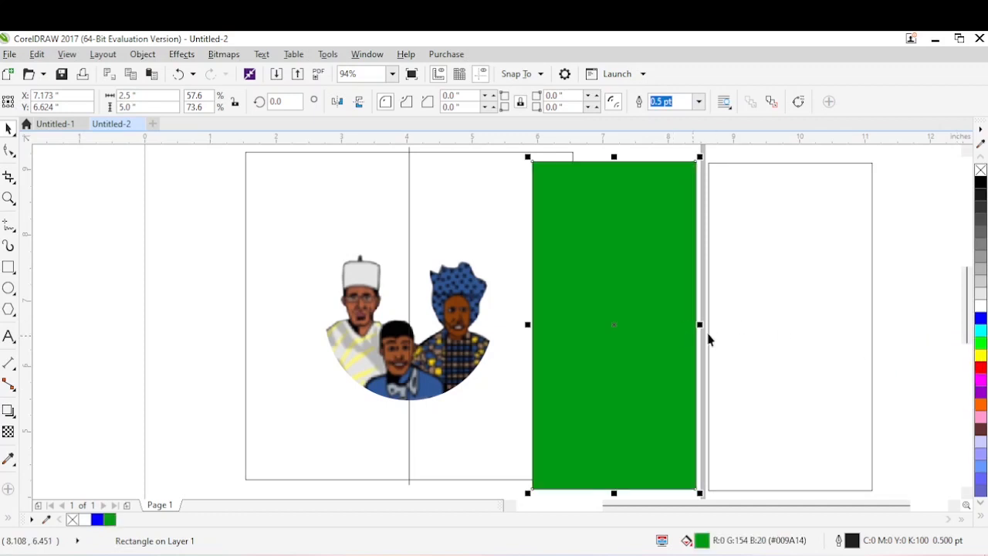
pyautogui.click(763, 289)
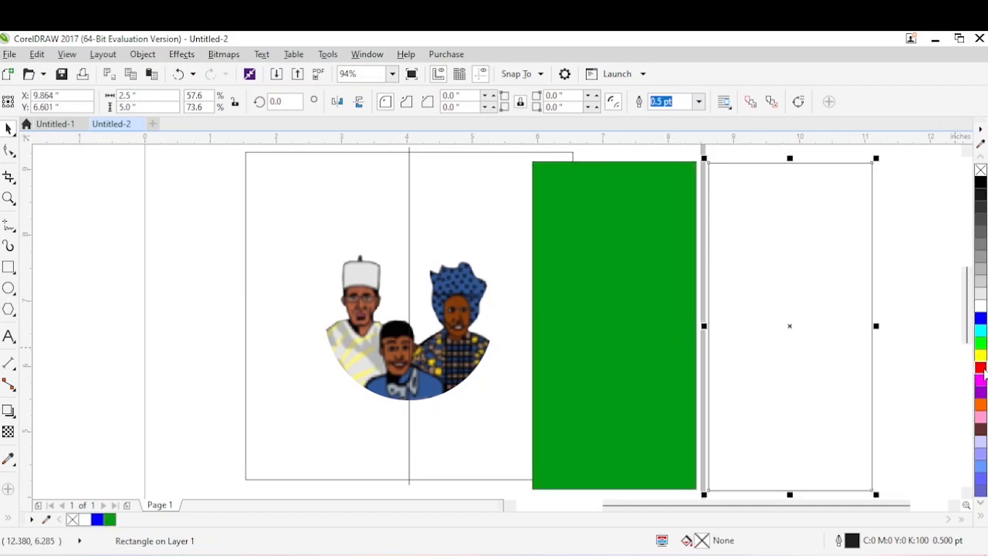
pyautogui.click(980, 368)
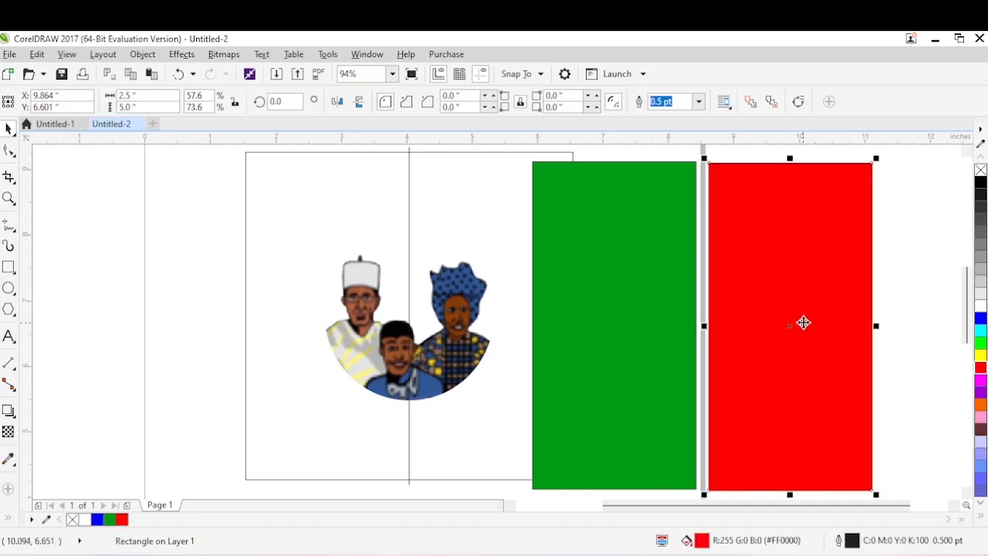
# Step: Move the red rectangle up slightly and remove the outlines of both the red and green rectangles
pyautogui.moveTo(802, 323); pyautogui.dragTo(803, 308)
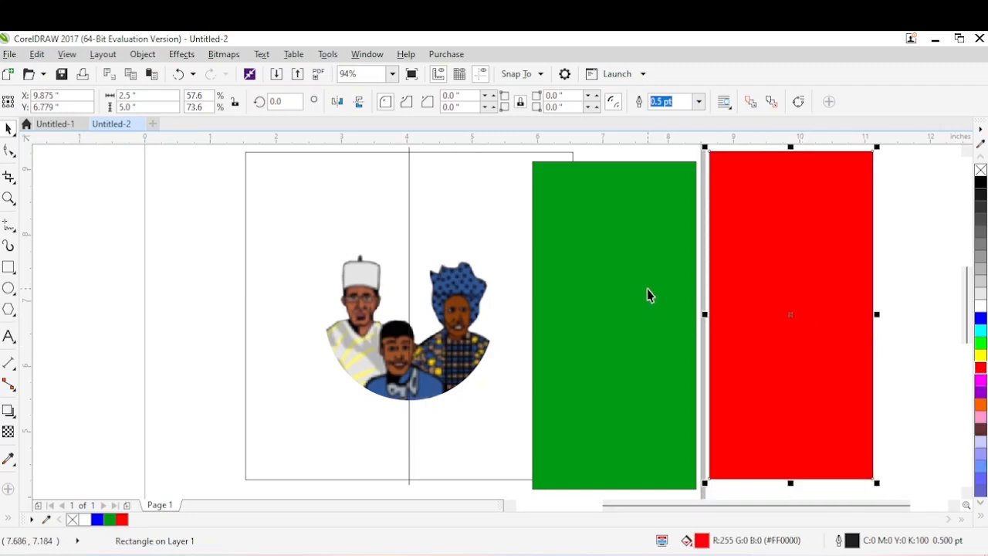
pyautogui.keyDown('shift'); pyautogui.click(640, 265); pyautogui.keyUp('shift')
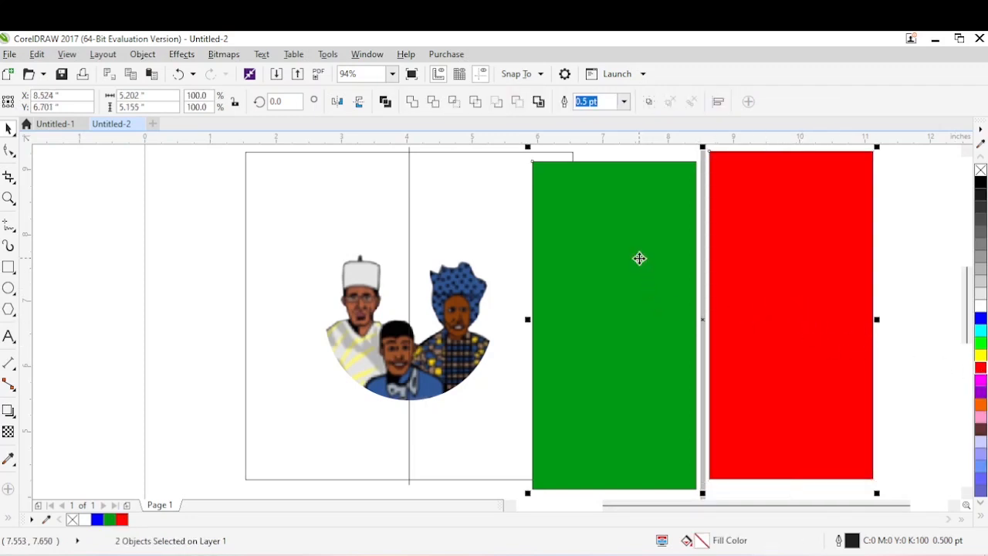
pyautogui.rightClick(981, 170)
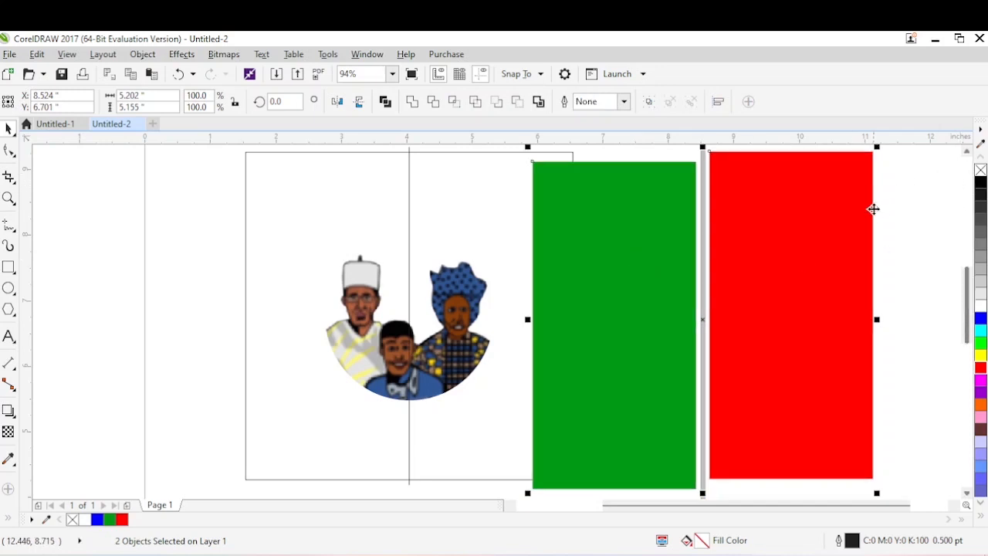
pyautogui.click(894, 215)
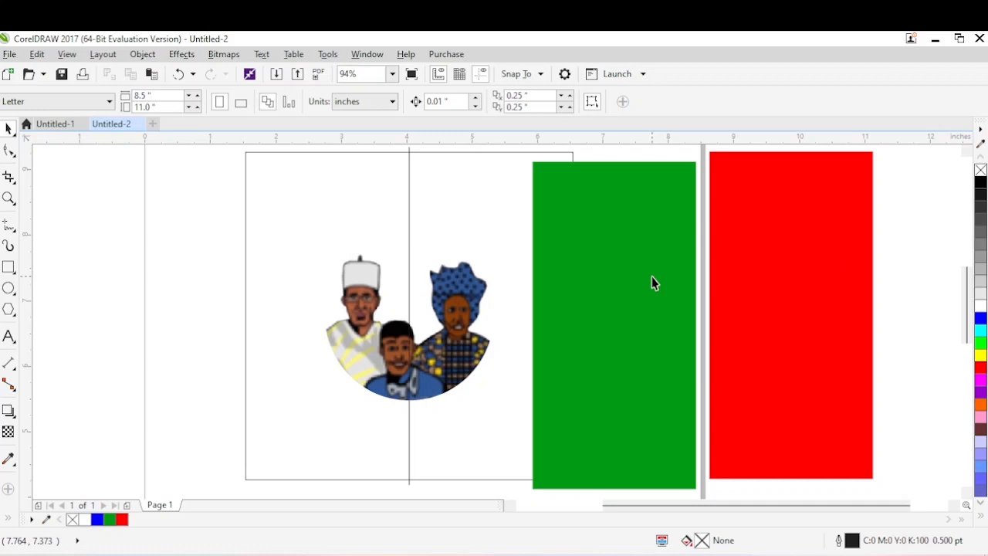
# Step: Reposition the green rectangle level with the square, directly beside the red rectangle
pyautogui.moveTo(652, 283); pyautogui.dragTo(632, 268)
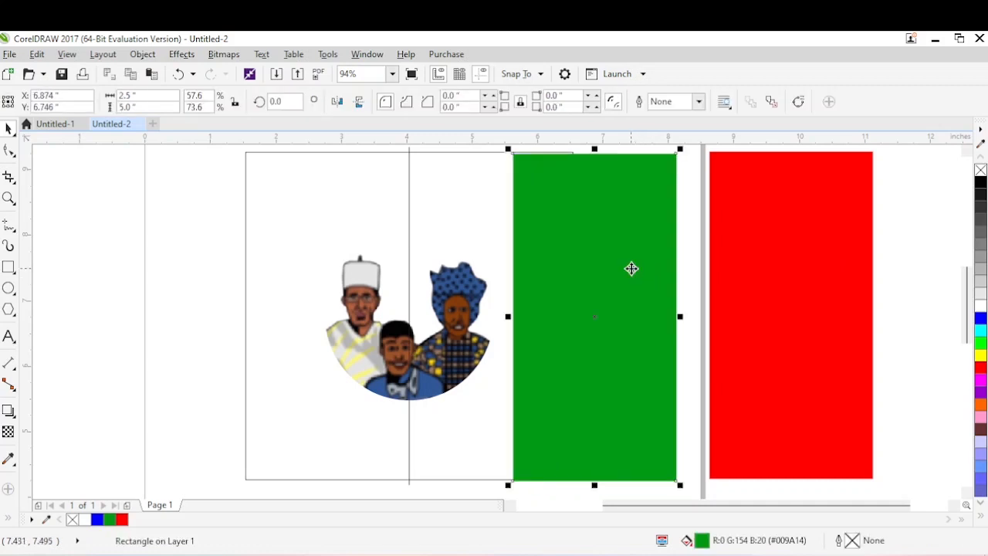
pyautogui.moveTo(631, 268); pyautogui.dragTo(592, 258)
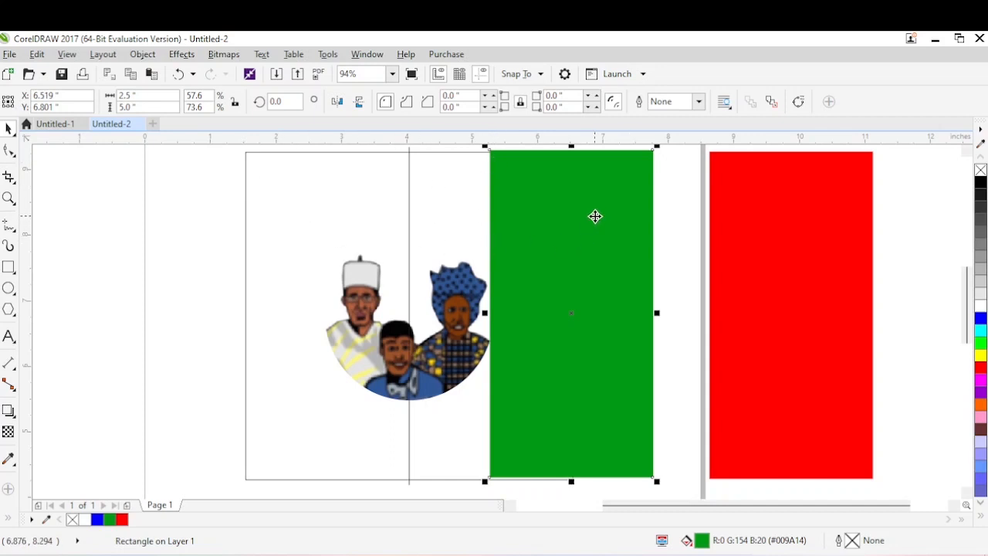
pyautogui.moveTo(595, 216); pyautogui.dragTo(653, 229)
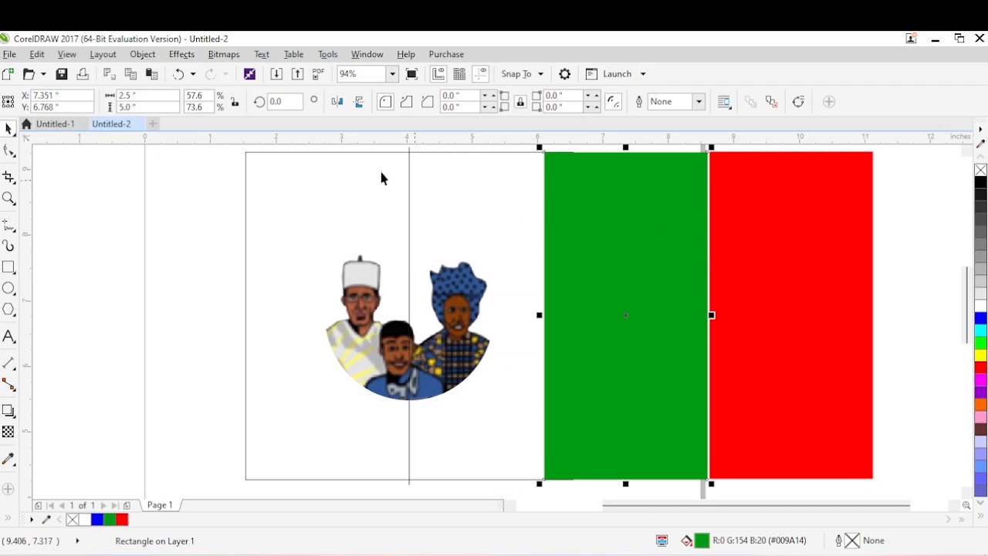
# Step: Align the green rectangle flush with the square's right edge, checking the correct side against the finished reference logo
pyautogui.keyDown('shift'); pyautogui.click(247, 155); pyautogui.keyUp('shift')
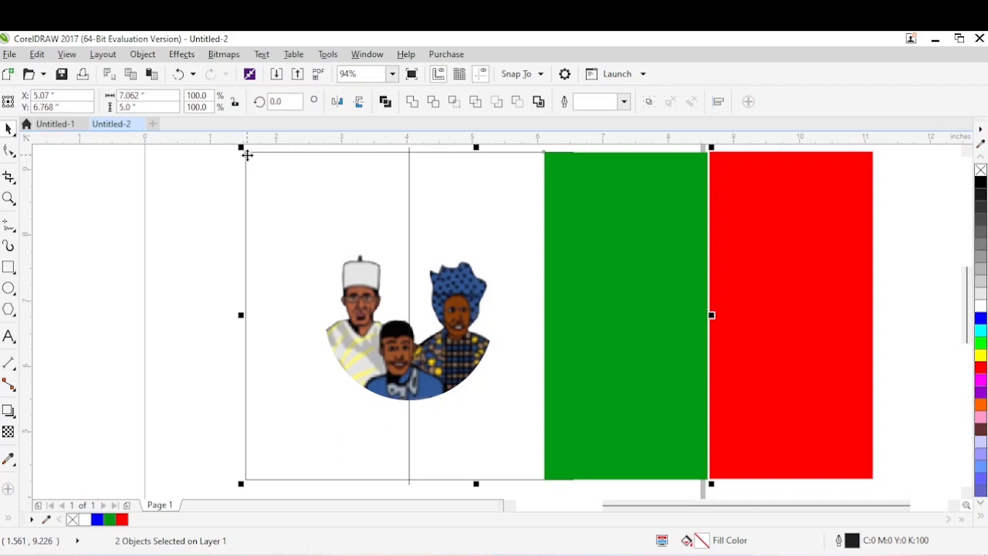
pyautogui.press('r')
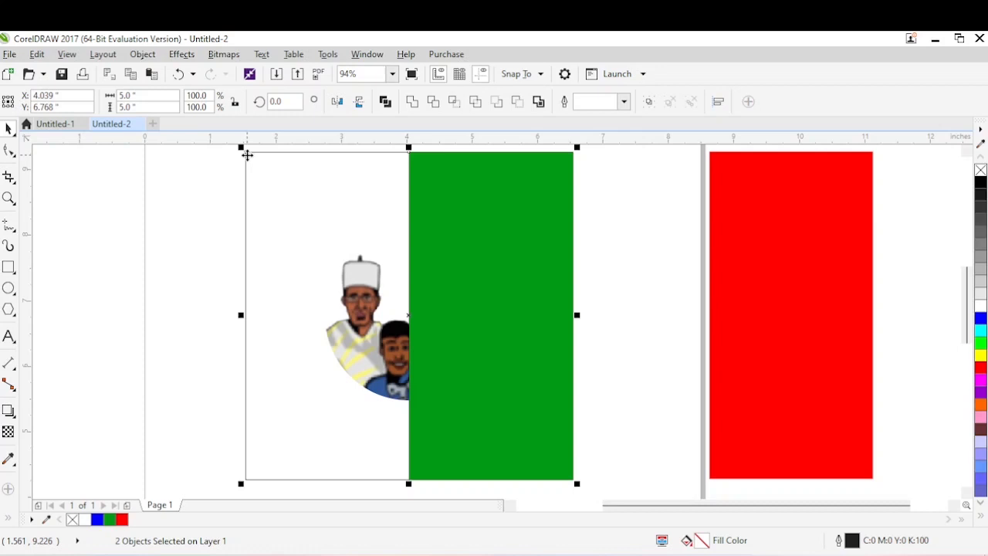
pyautogui.press('l')
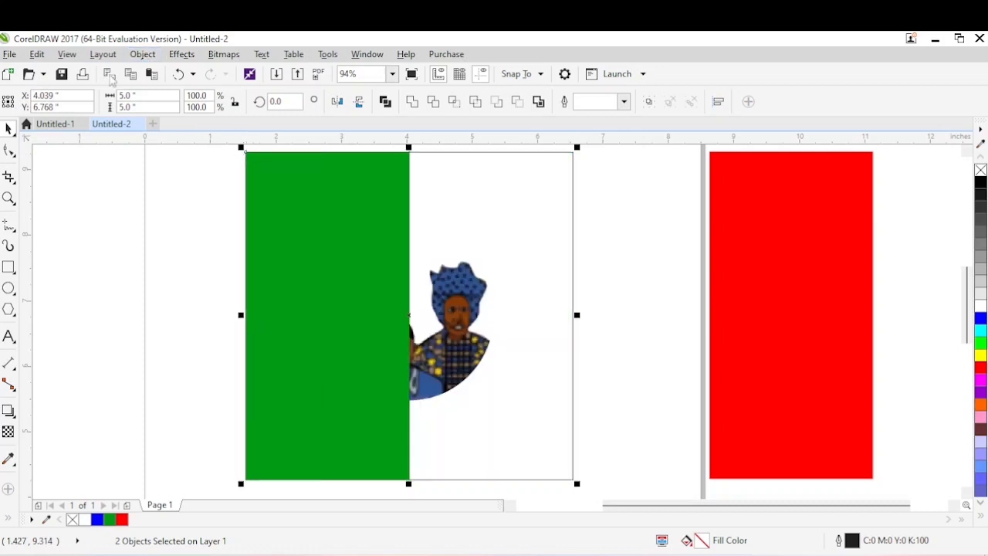
pyautogui.click(56, 126)
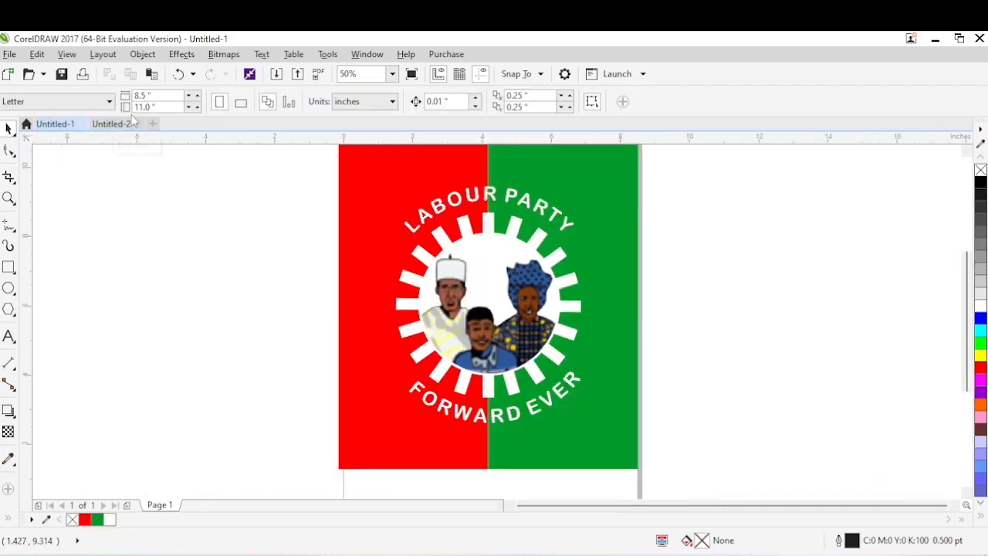
pyautogui.click(112, 125)
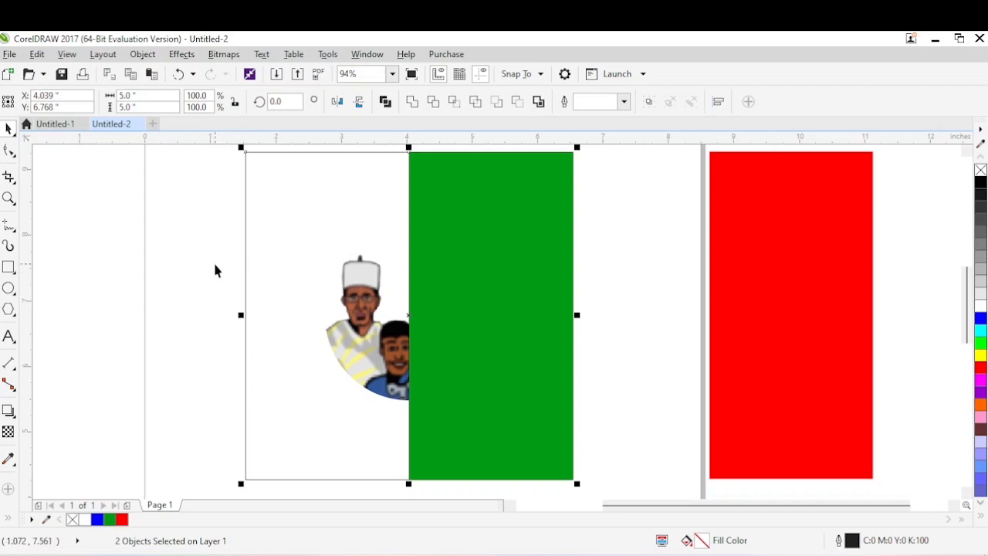
# Step: Align the red rectangle flush with the square's left and bottom edges
pyautogui.click(802, 276)
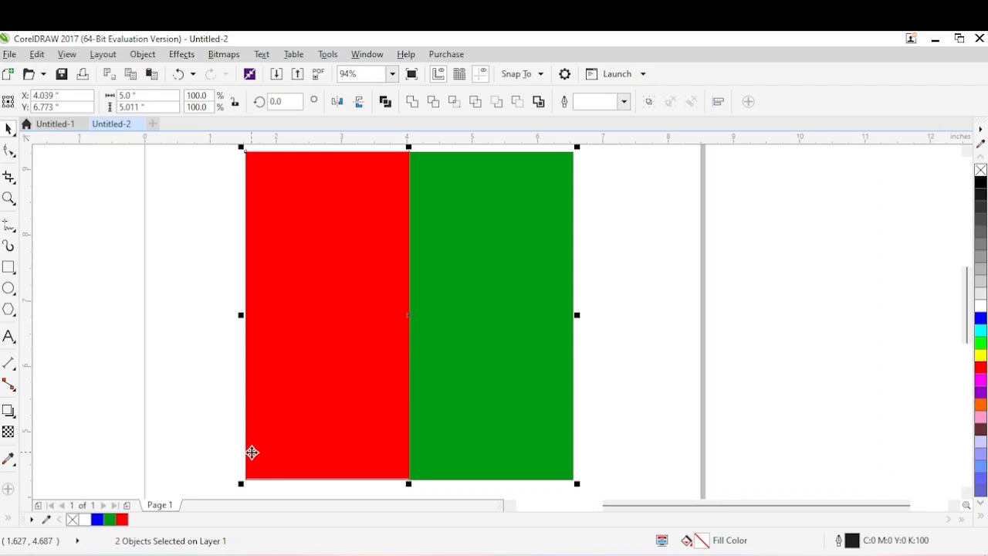
pyautogui.press('b')
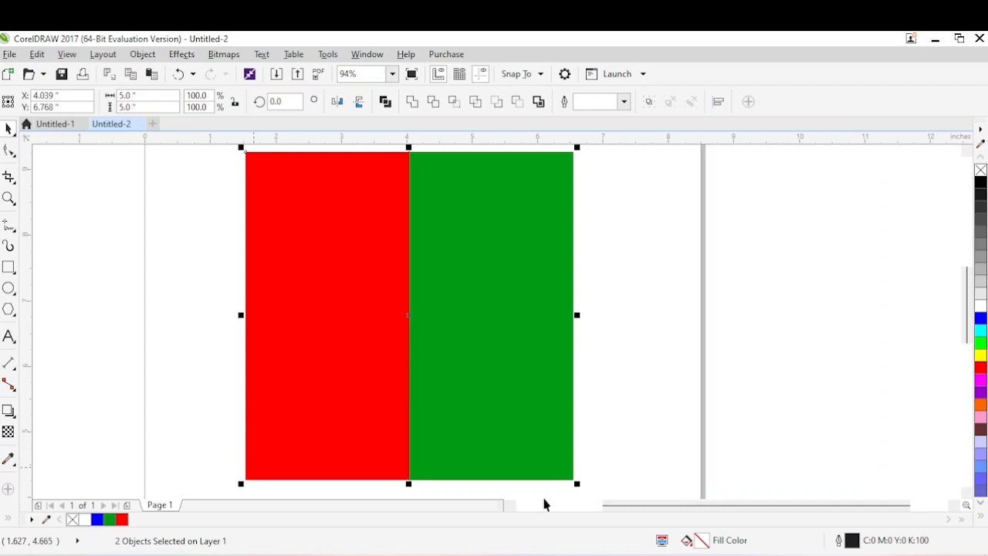
pyautogui.click(663, 412)
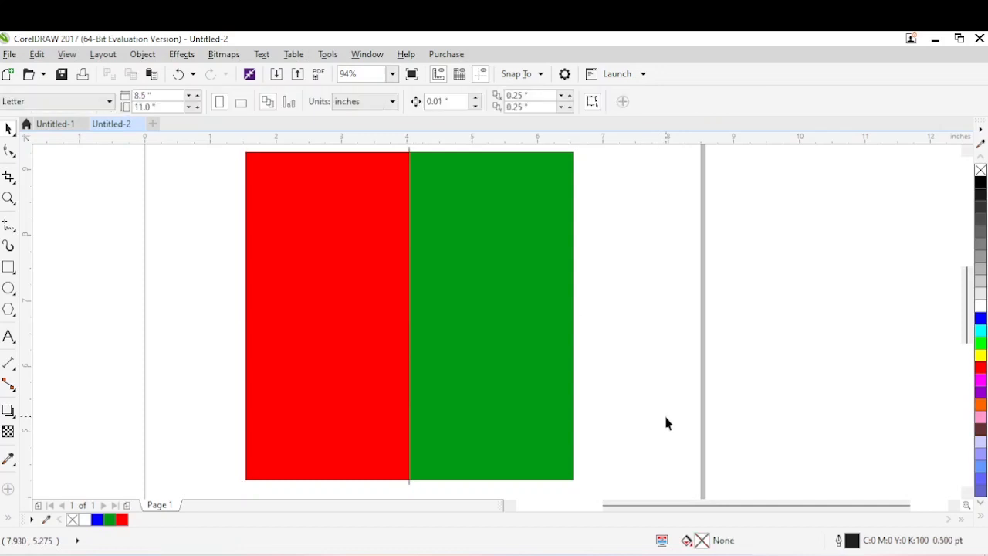
# Step: Send the red and green rectangles together behind the white gear and family picture
pyautogui.click(511, 401)
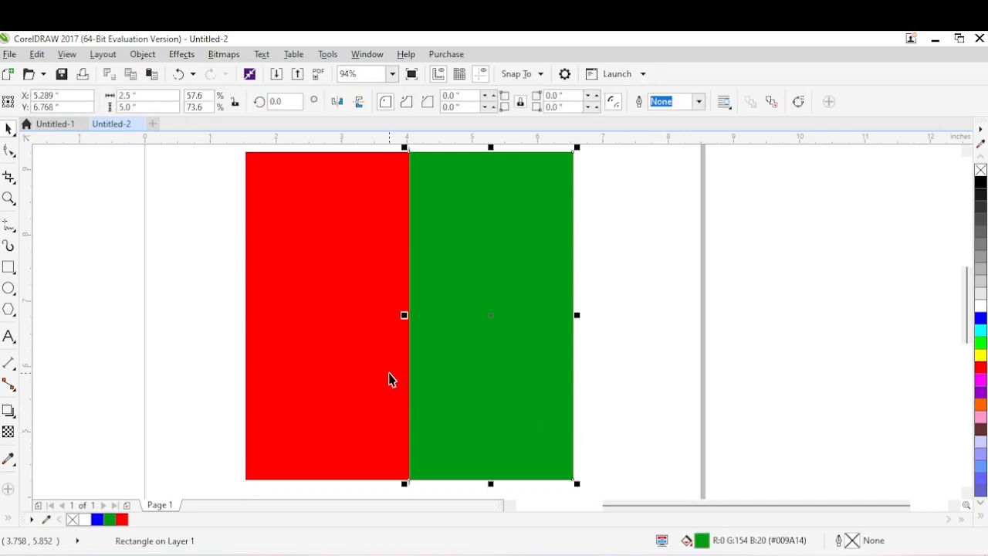
pyautogui.keyDown('shift'); pyautogui.click(365, 372); pyautogui.keyUp('shift')
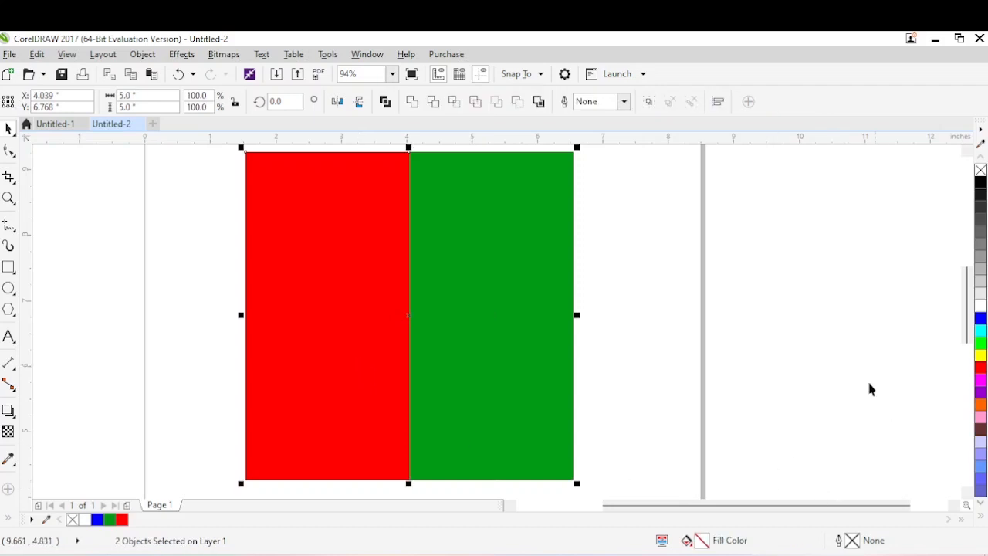
pyautogui.rightClick(490, 298)
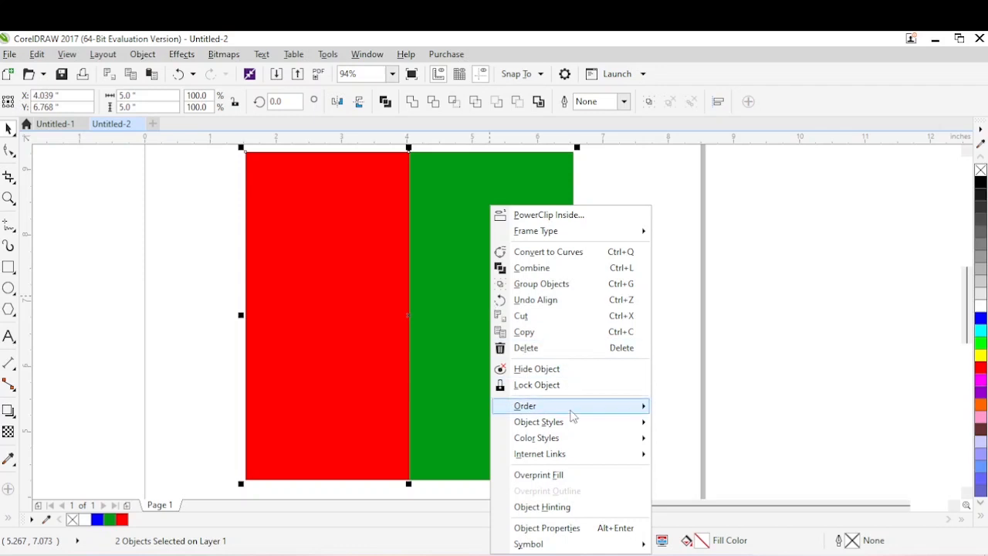
pyautogui.moveTo(560, 409)
pyautogui.moveTo(599, 407)
pyautogui.click(761, 461)
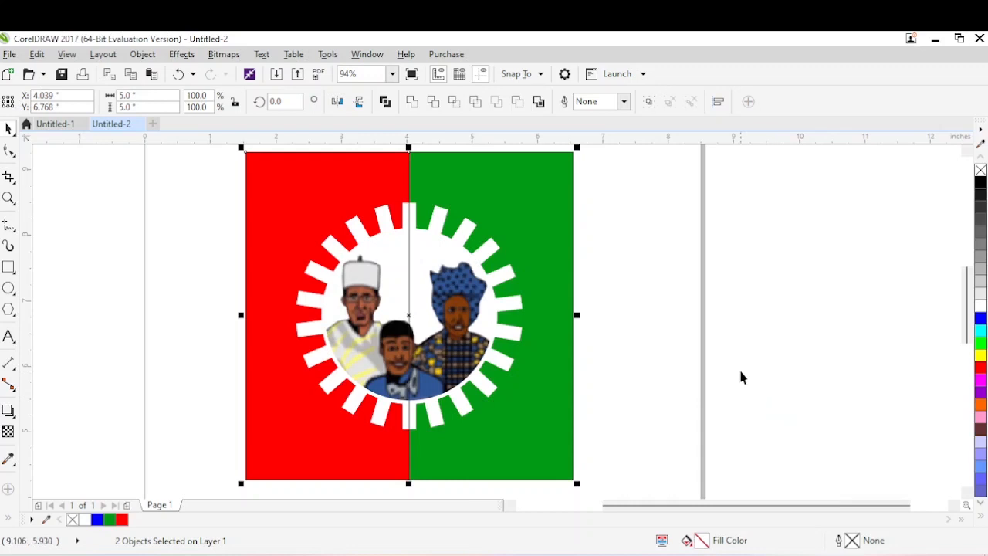
pyautogui.click(412, 163)
pyautogui.press('Escape')
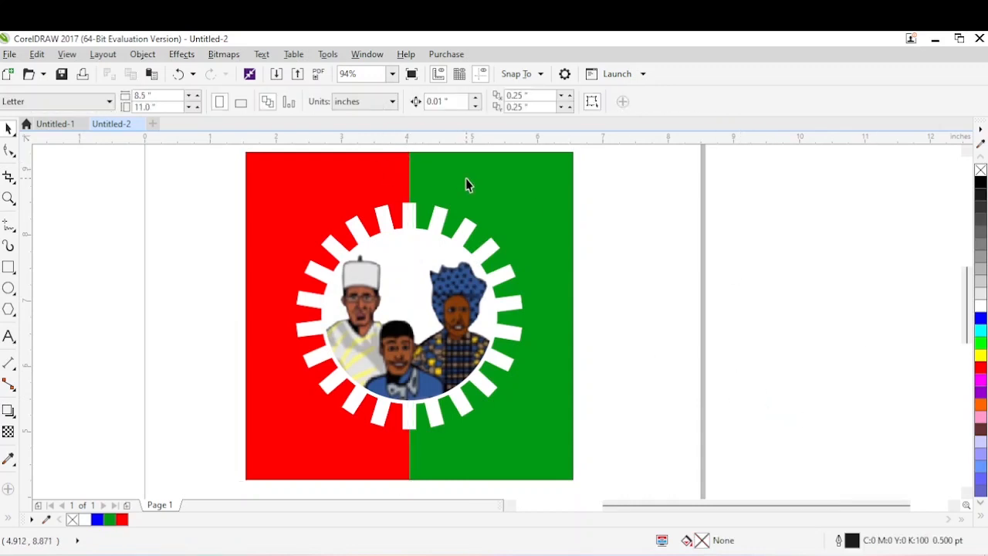
# Step: Clear the black outline around the 5-inch red and green background
pyautogui.click(439, 165)
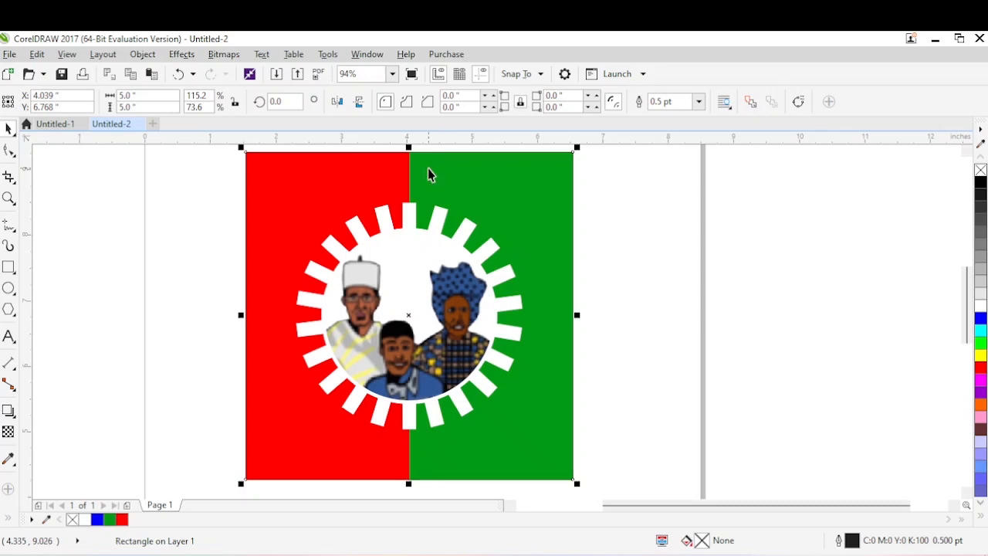
pyautogui.click(429, 168)
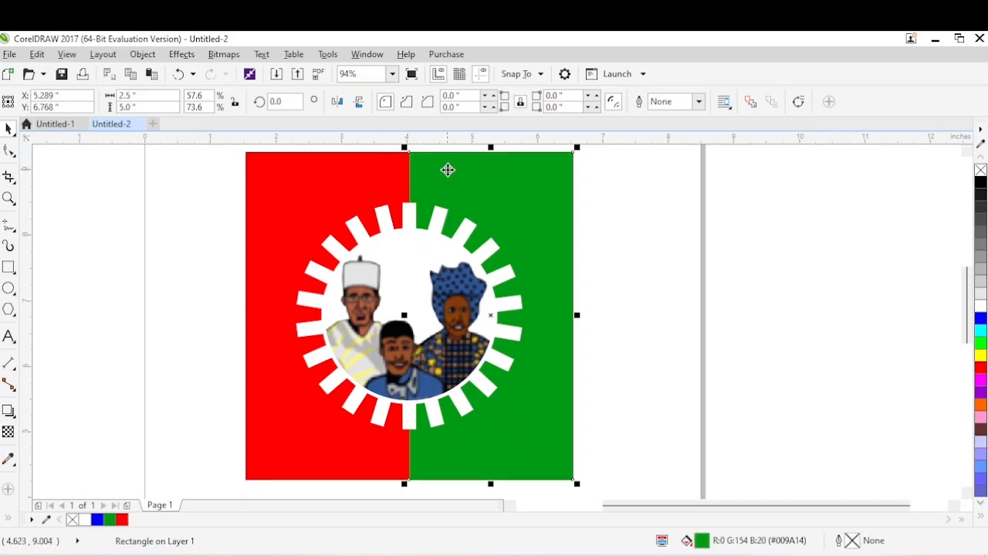
pyautogui.click(478, 178)
pyautogui.press('Escape')
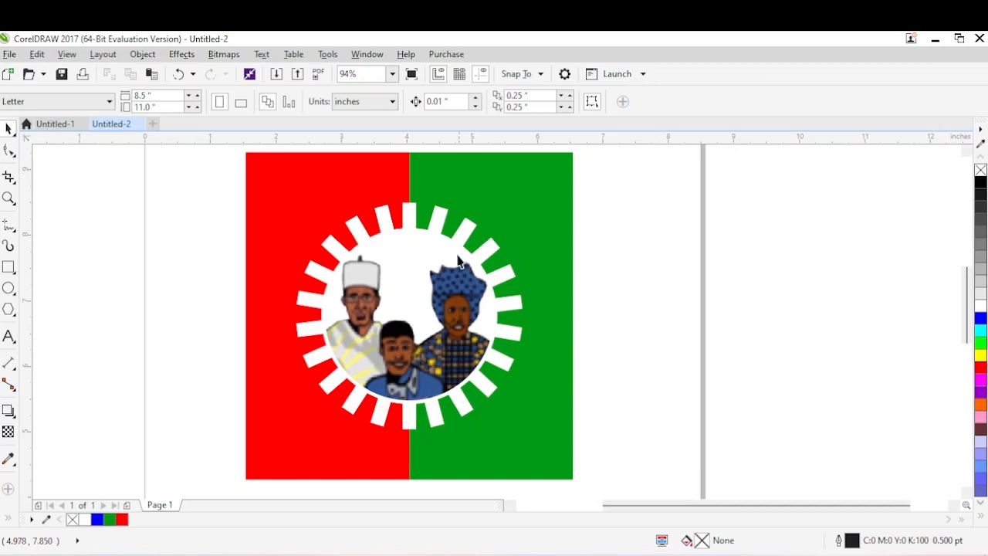
# Step: Duplicate the family picture circle, enlarged about its centre to about 3.74 inches in diameter, just outside the gear teeth
pyautogui.click(52, 124)
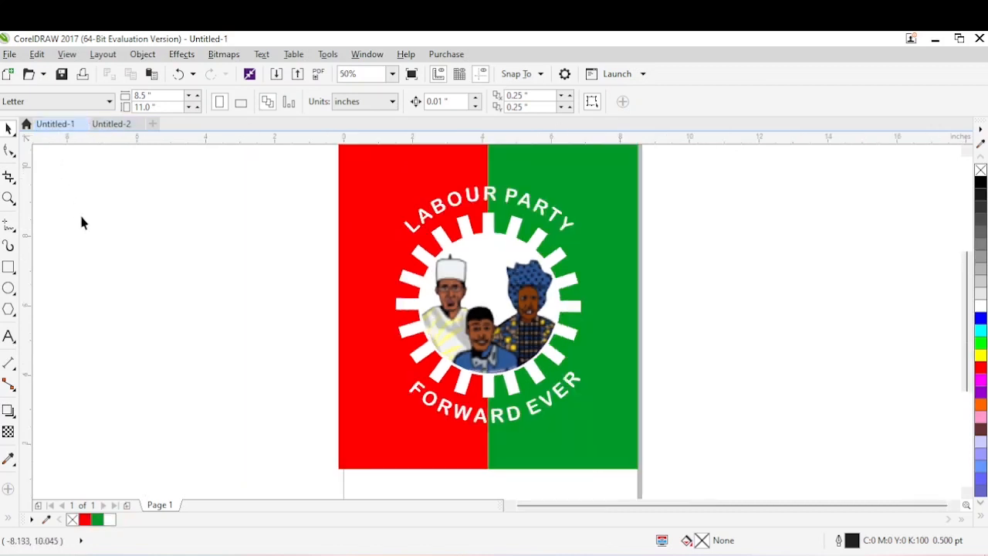
pyautogui.click(112, 124)
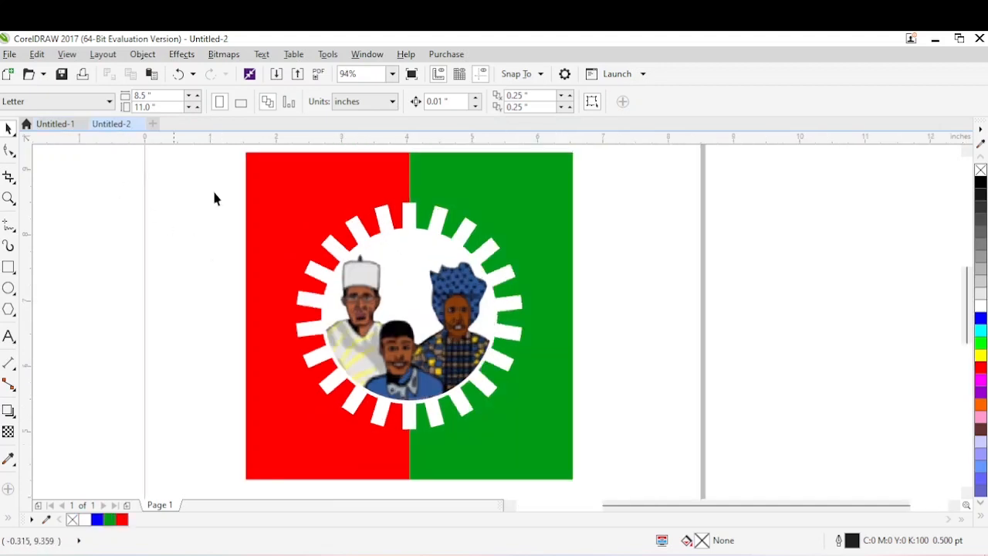
pyautogui.click(408, 287)
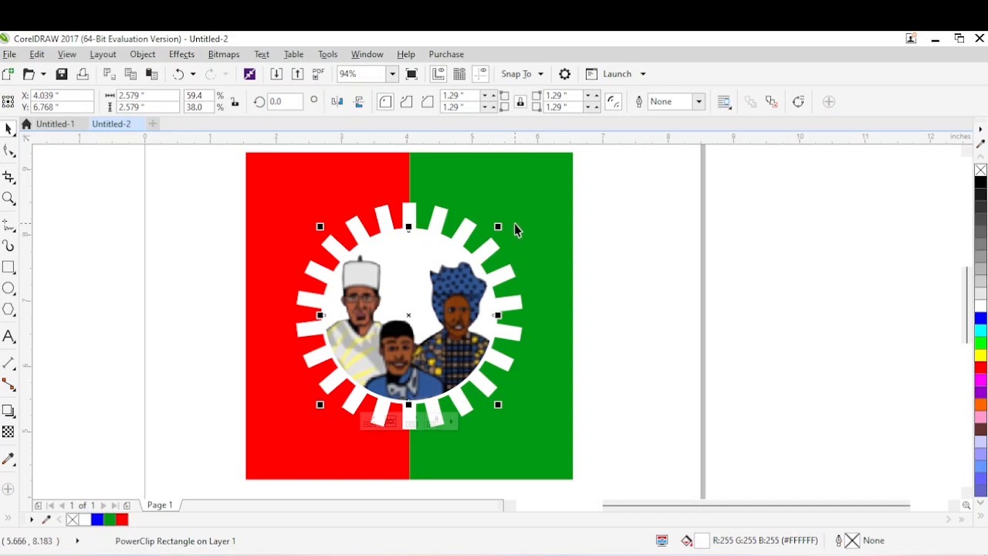
pyautogui.moveTo(499, 227); pyautogui.dragTo(538, 161)
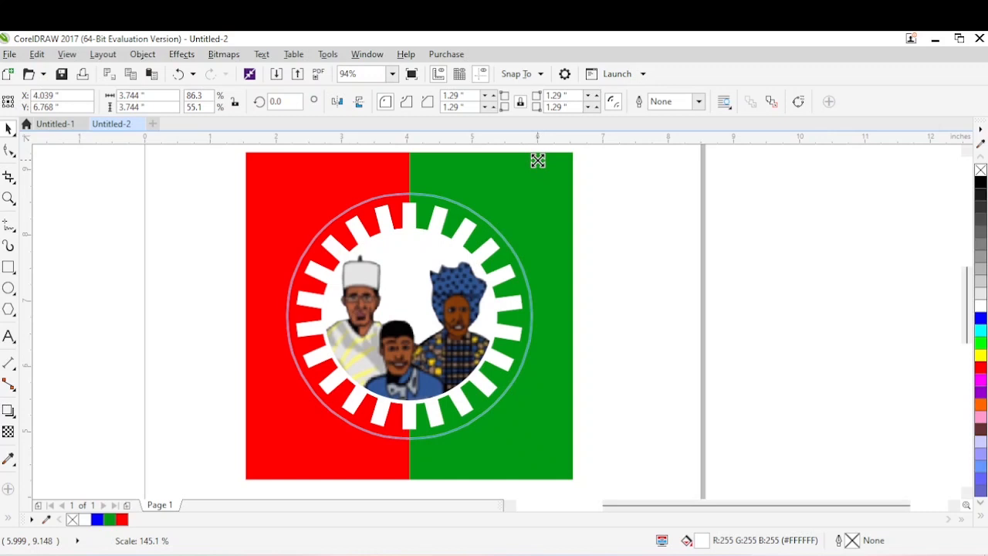
pyautogui.moveTo(538, 160); pyautogui.dragTo(539, 164)
# Step: Remove the clipped picture from the enlarged circle and replace its white fill with a black hairline outline
pyautogui.rightClick(433, 273)
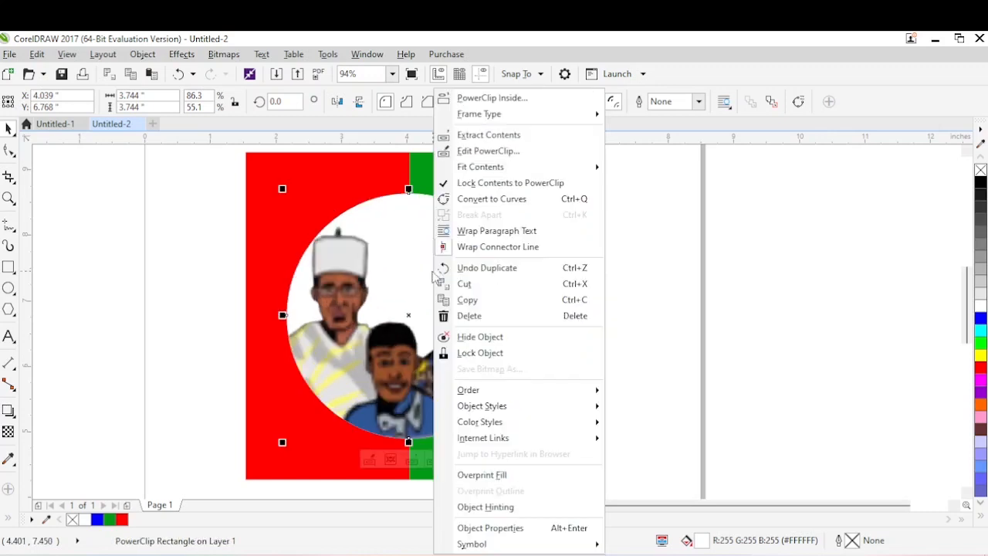
pyautogui.moveTo(587, 114)
pyautogui.click(646, 155)
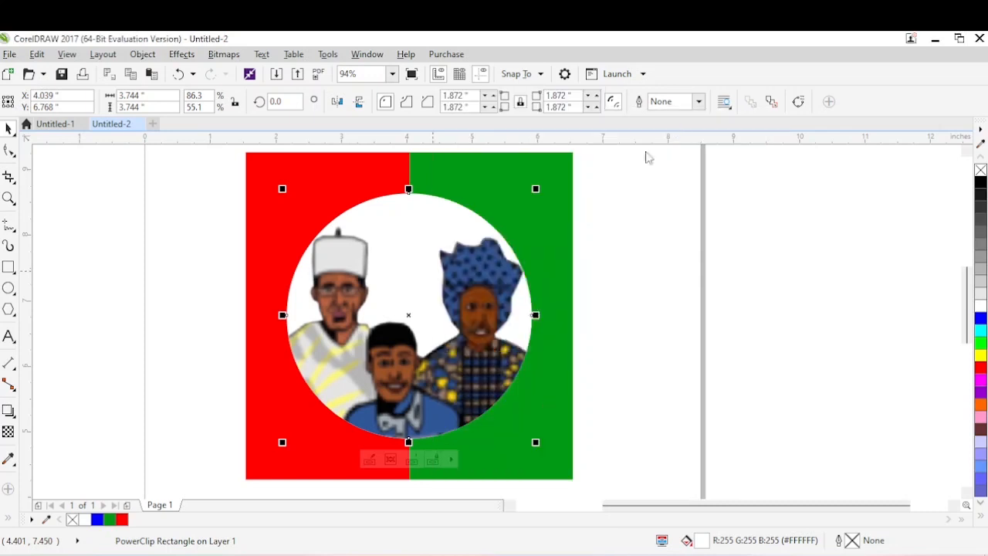
pyautogui.click(541, 331)
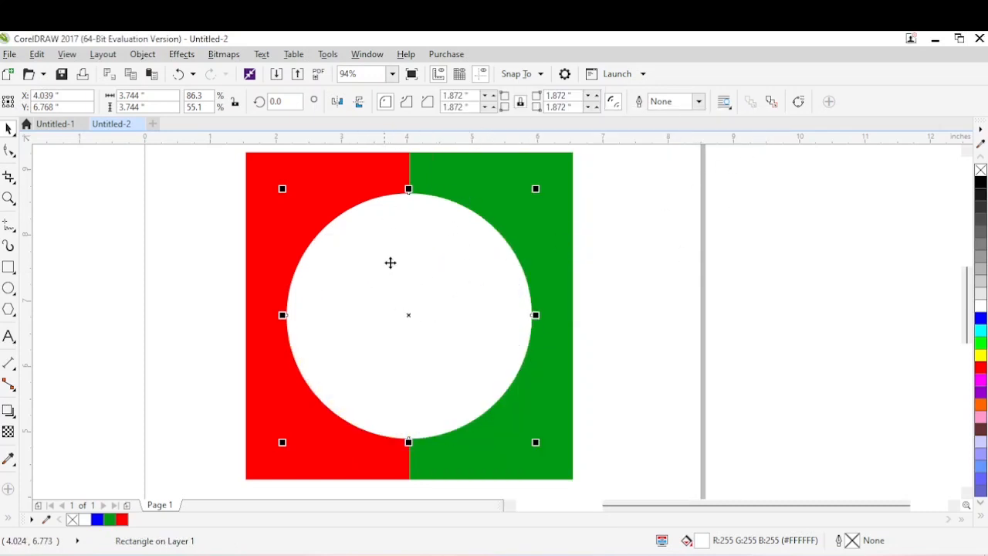
pyautogui.click(980, 170)
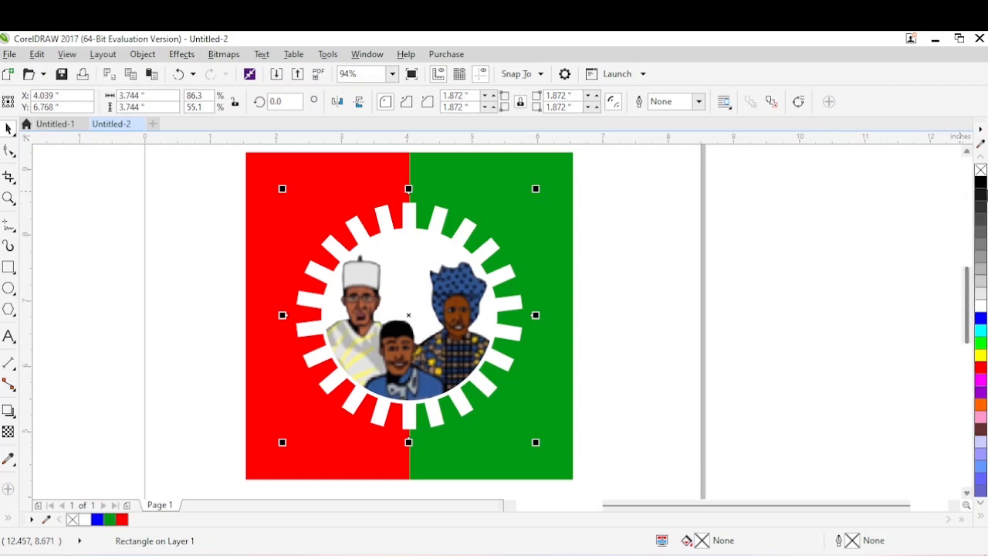
pyautogui.rightClick(980, 182)
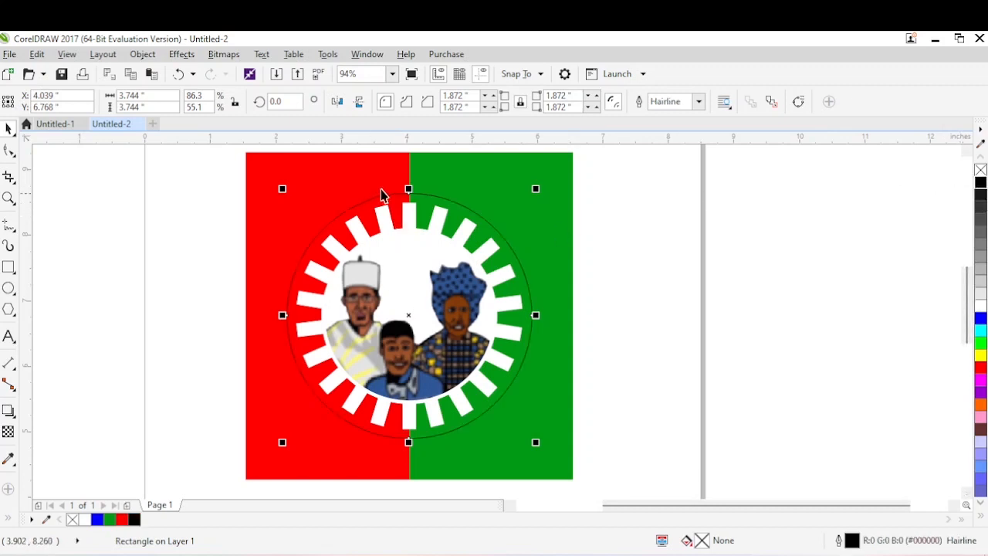
# Step: Add two lines of text beside the logo reading LABOUR PARTY and FORWARD EVER, checking the wording against the reference
pyautogui.click(8, 338)
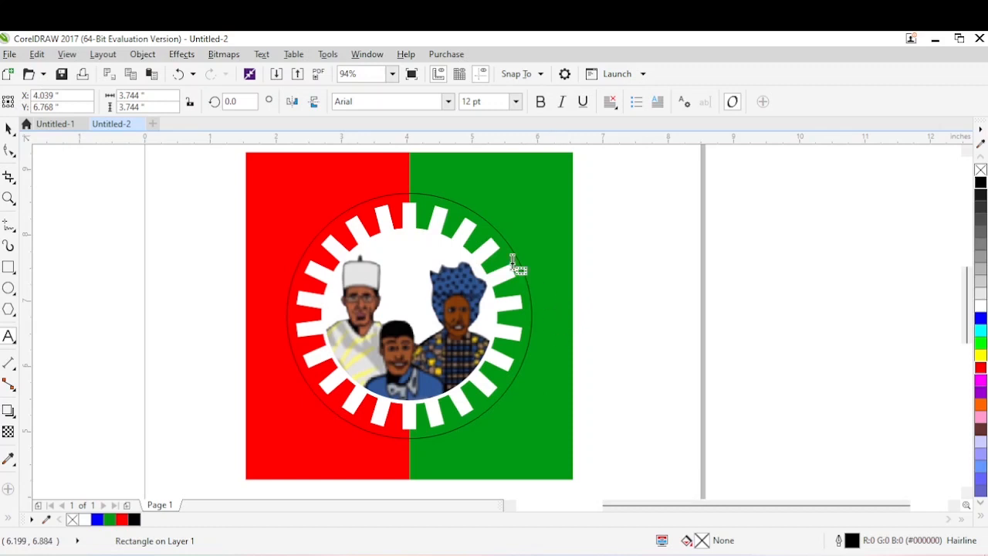
pyautogui.click(56, 124)
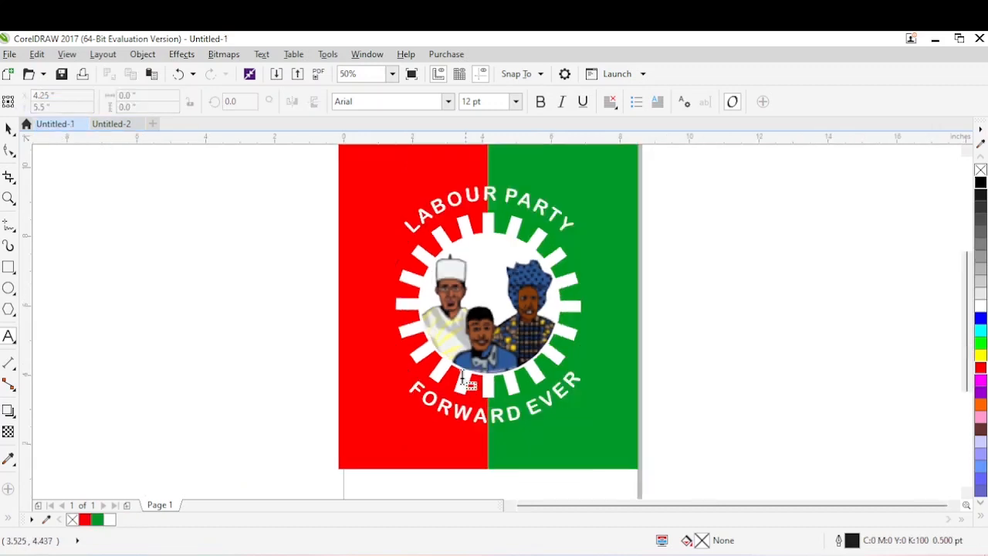
pyautogui.click(114, 125)
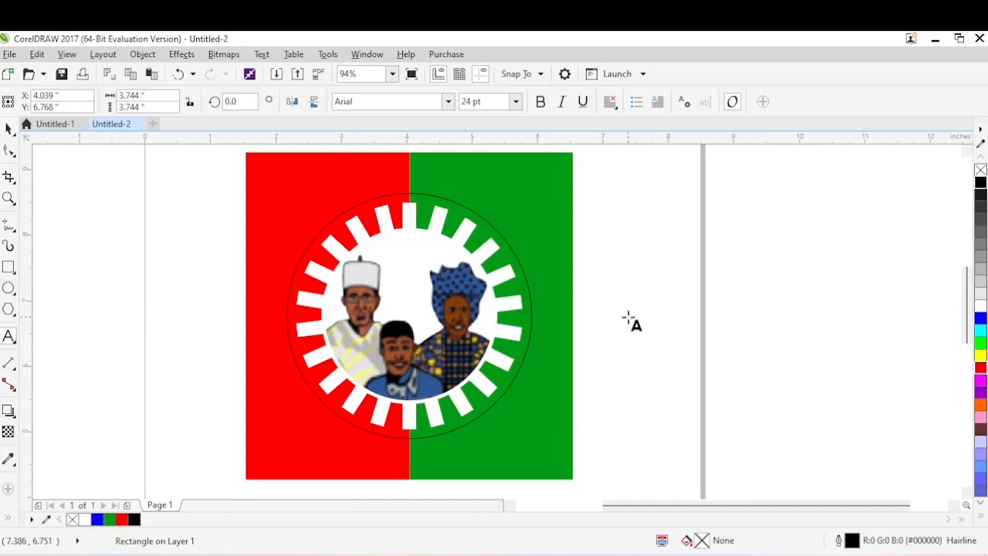
pyautogui.click(629, 318)
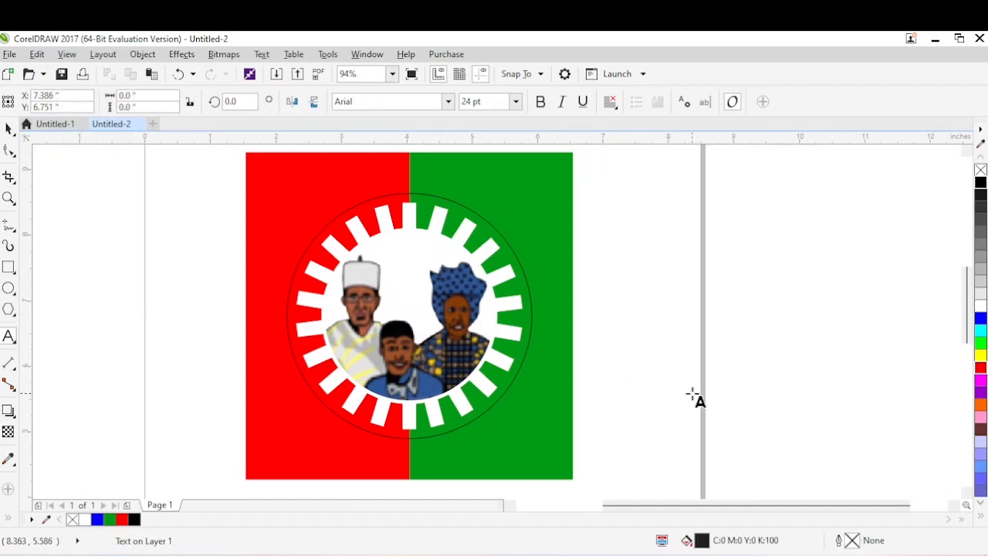
pyautogui.write('LALBOU')
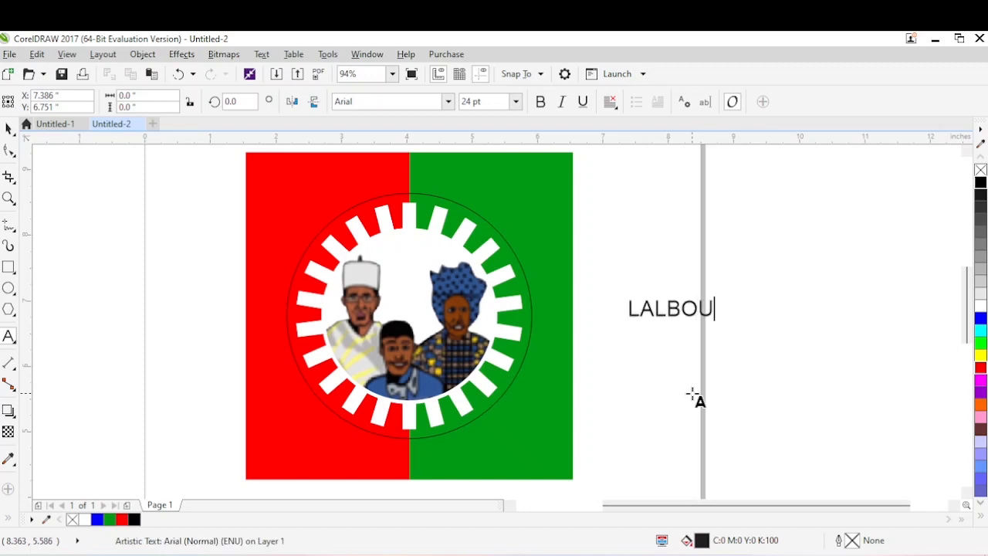
pyautogui.press('BackSpace')
pyautogui.press('BackSpace')
pyautogui.press('BackSpace')
pyautogui.press('BackSpace')
pyautogui.write('BOUR PARTY ')
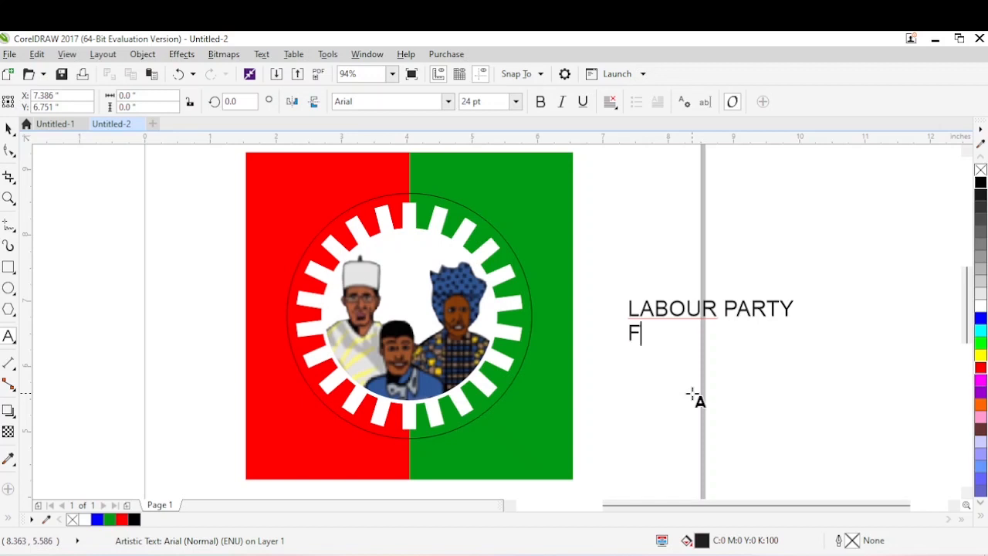
pyautogui.write('FORW')
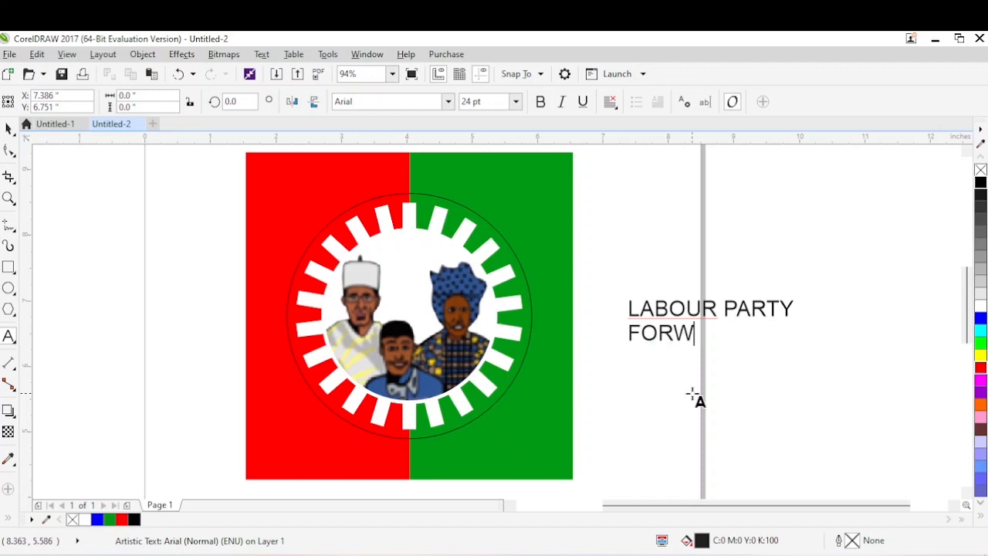
pyautogui.write('ARD EVER')
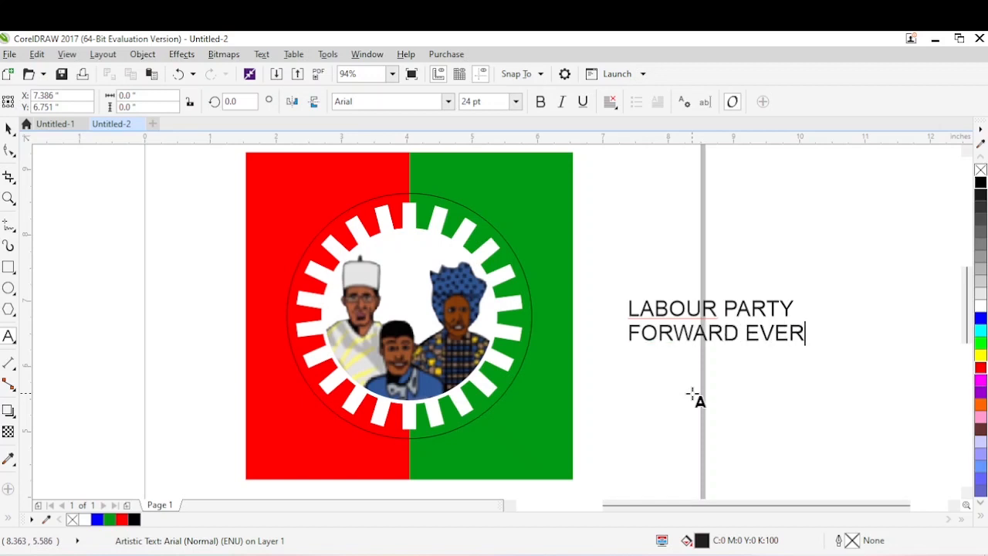
pyautogui.hotkey('ctrl', 'space')
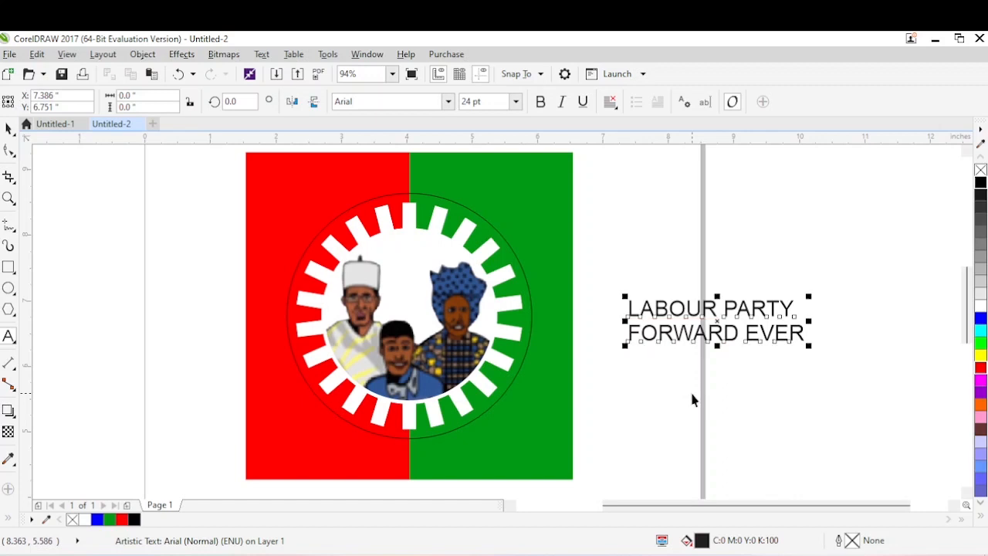
# Step: Move the text block slightly upward and set its font to Arial Rounded MT Bold, checking against the reference logo
pyautogui.click(55, 125)
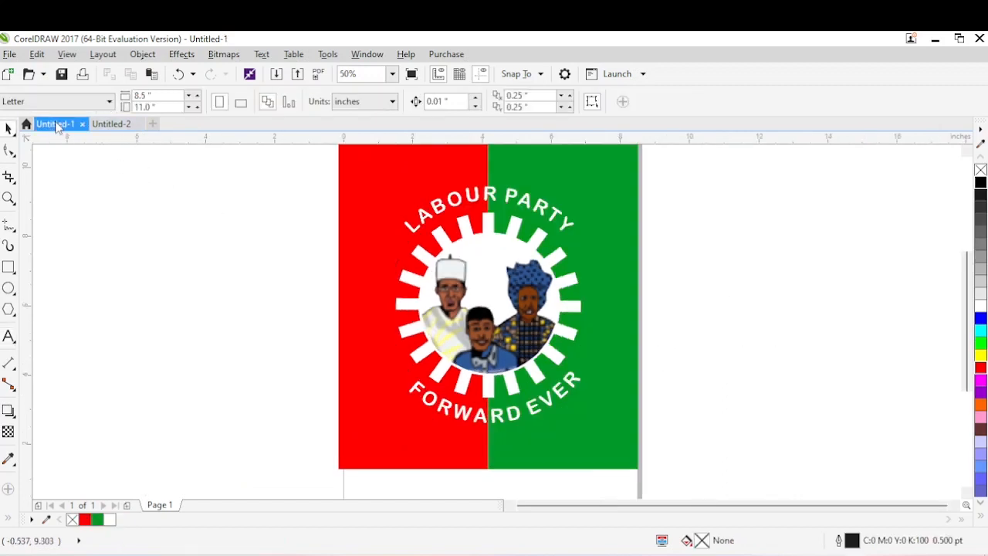
pyautogui.click(112, 124)
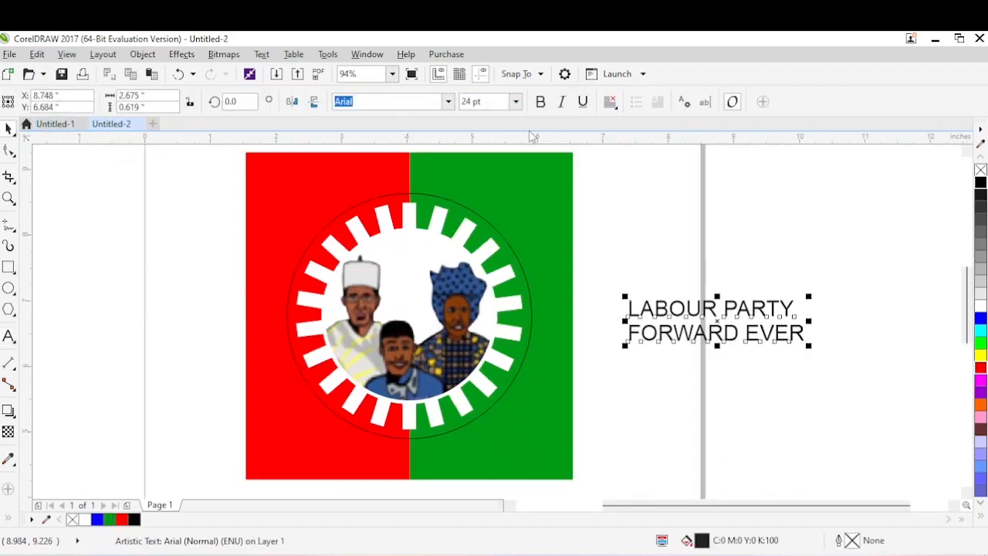
pyautogui.click(757, 286)
pyautogui.moveTo(756, 312); pyautogui.dragTo(751, 277)
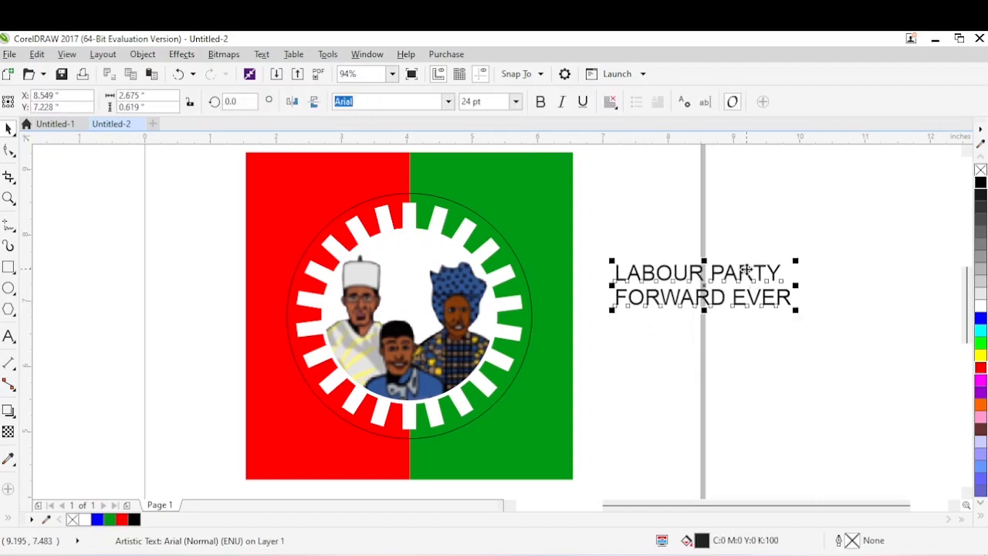
pyautogui.click(463, 207)
pyautogui.click(702, 281)
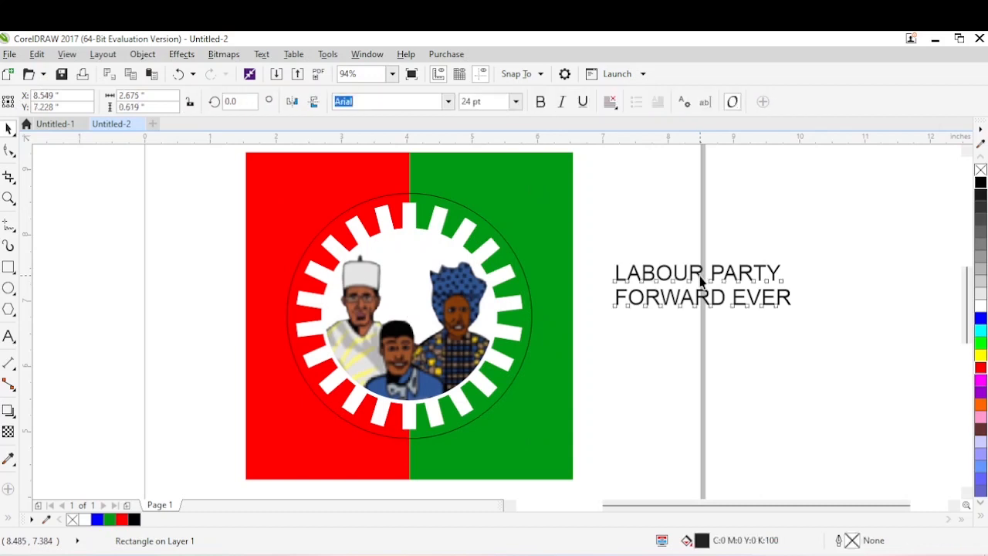
pyautogui.click(448, 103)
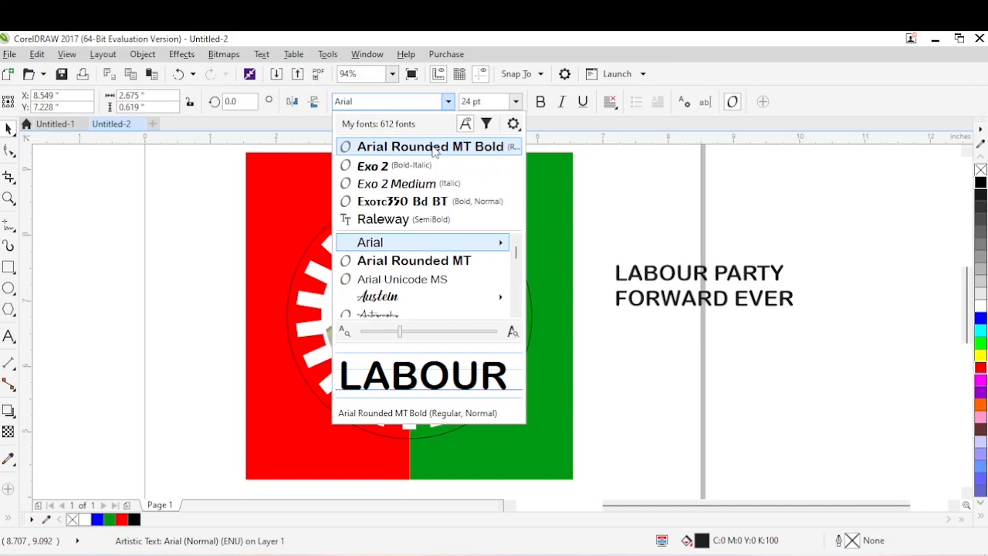
pyautogui.click(434, 148)
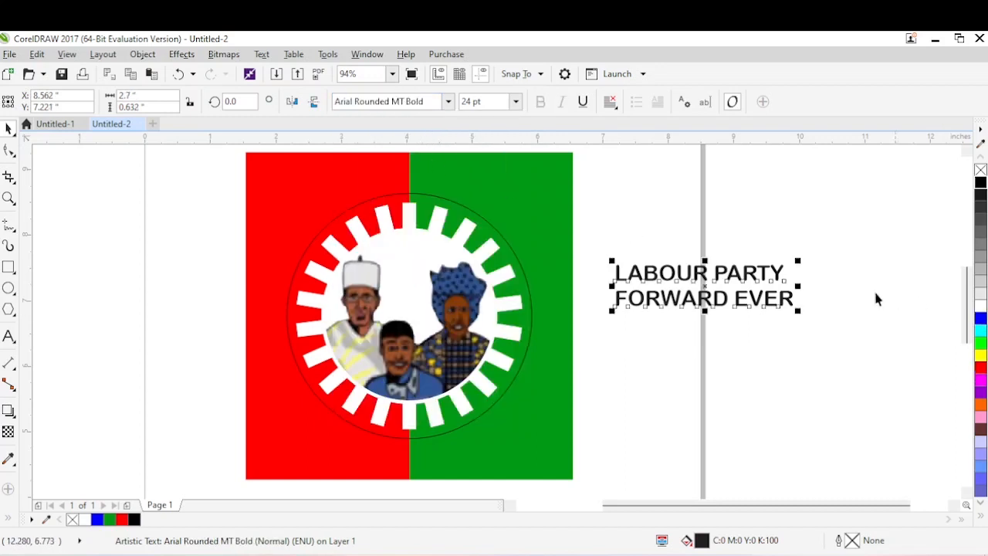
# Step: Scale the text block down to about 20.29 pt and widen its letter spacing slightly
pyautogui.moveTo(800, 311); pyautogui.dragTo(771, 307)
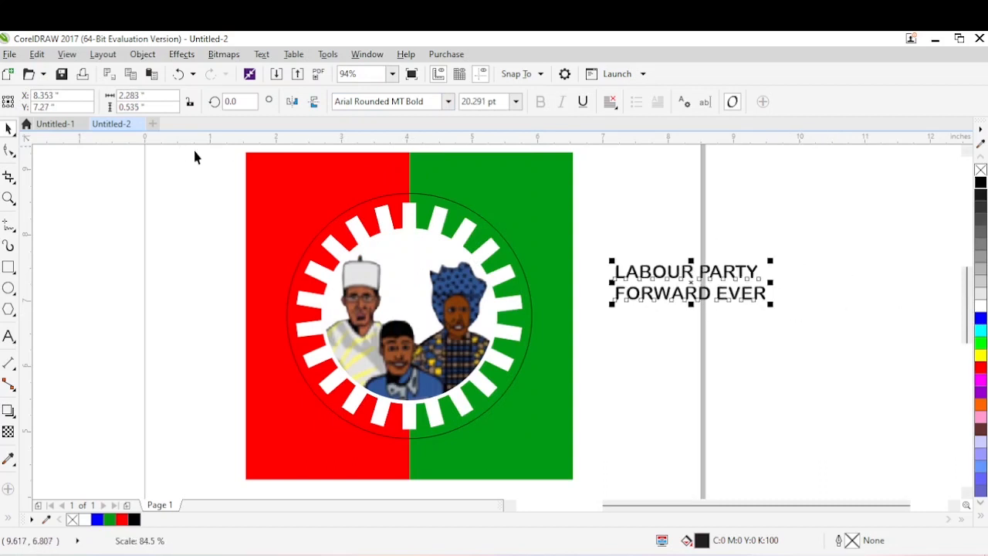
pyautogui.click(10, 150)
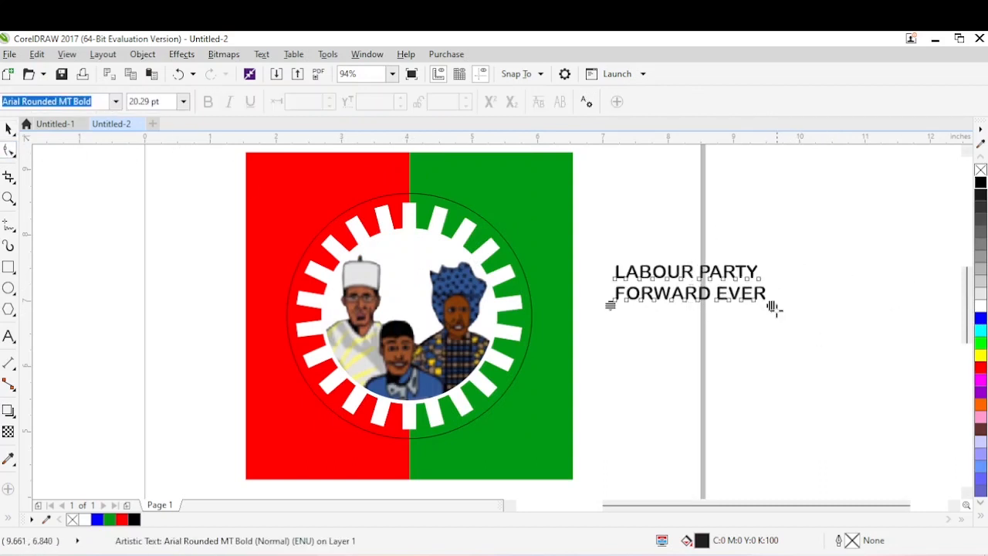
pyautogui.moveTo(777, 305); pyautogui.dragTo(789, 305)
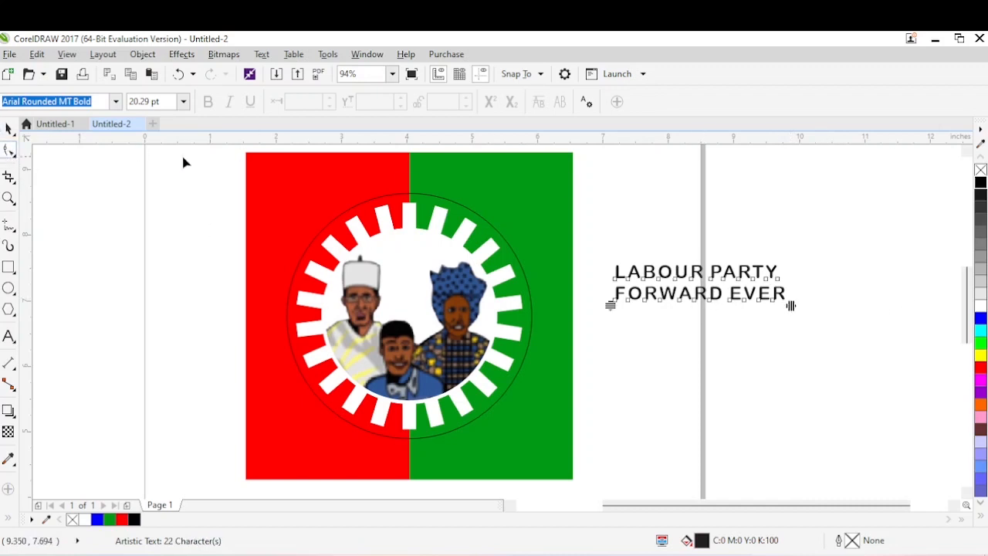
# Step: Break the two-line text block apart into separate lines and move LABOUR PARTY slightly upward, away from FORWARD EVER
pyautogui.click(8, 128)
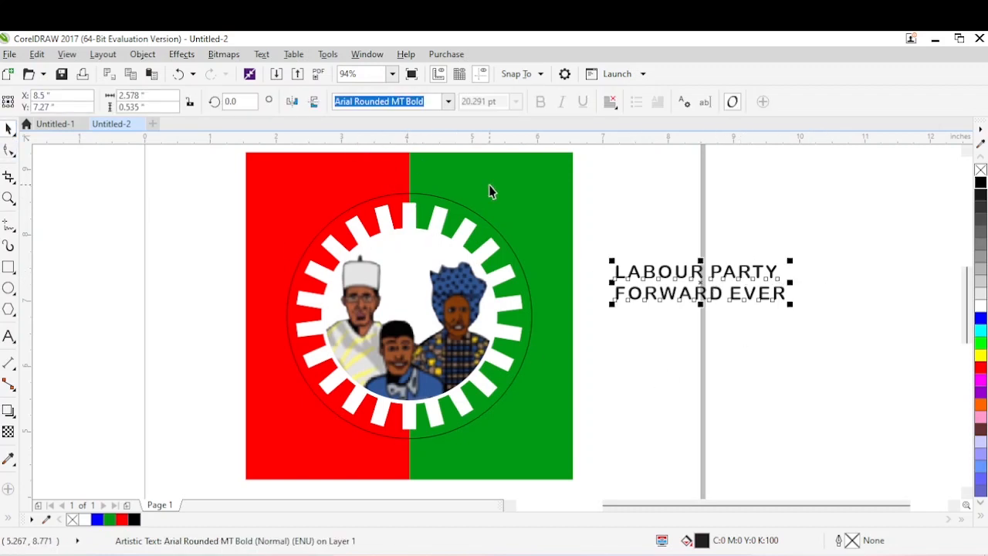
pyautogui.click(142, 54)
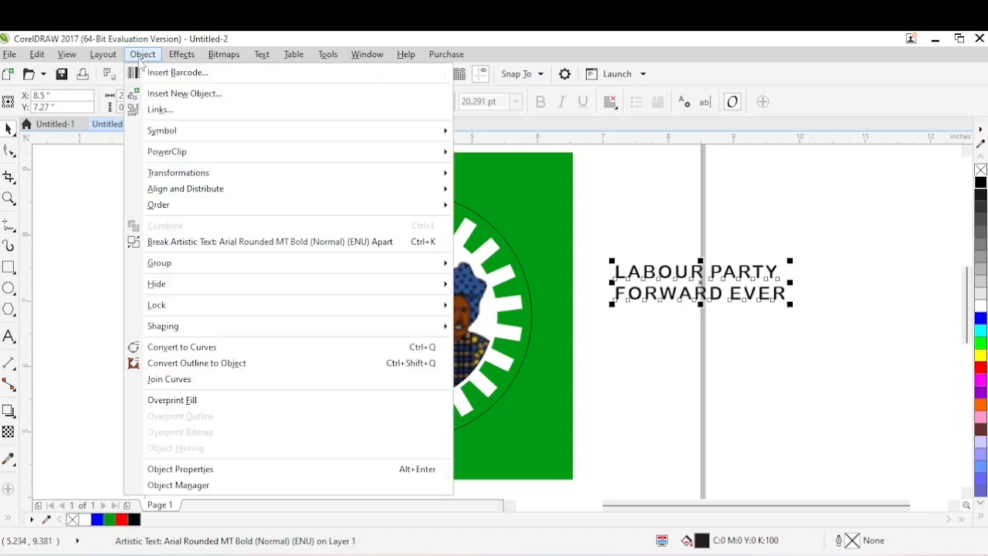
pyautogui.click(224, 240)
pyautogui.click(805, 257)
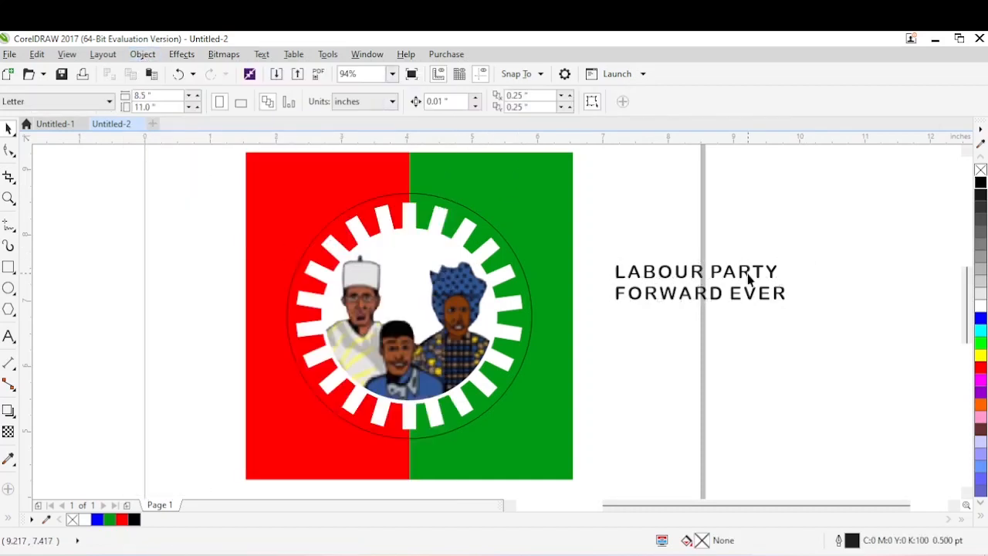
pyautogui.click(748, 277)
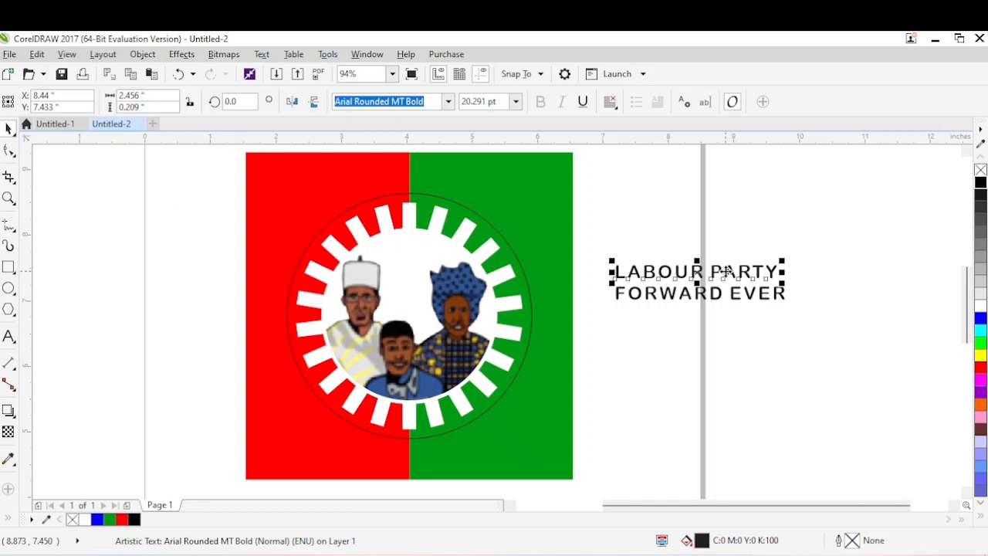
pyautogui.moveTo(726, 270); pyautogui.dragTo(720, 256)
# Step: Widen the letter spacing of the FORWARD EVER line to a total width of about 2.92 inches
pyautogui.click(717, 301)
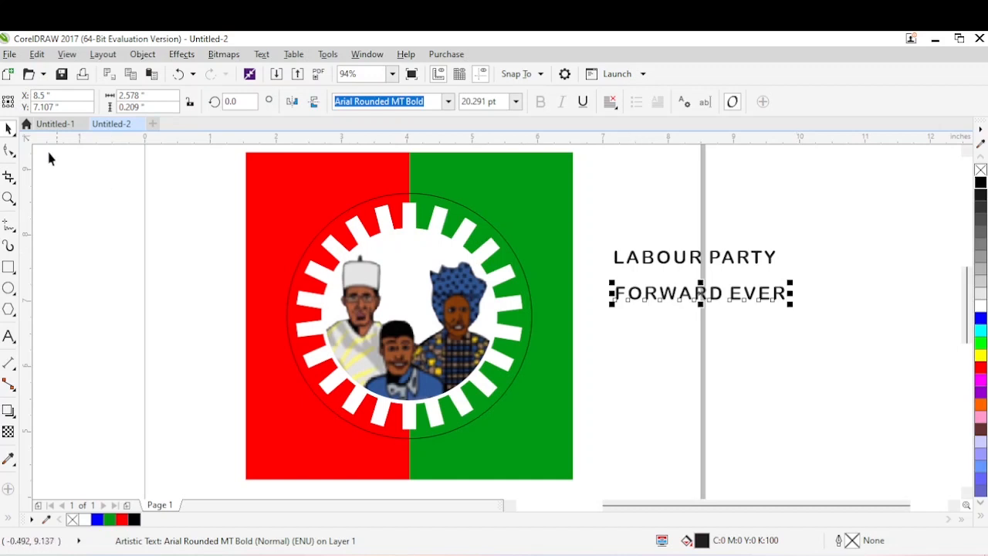
pyautogui.click(10, 150)
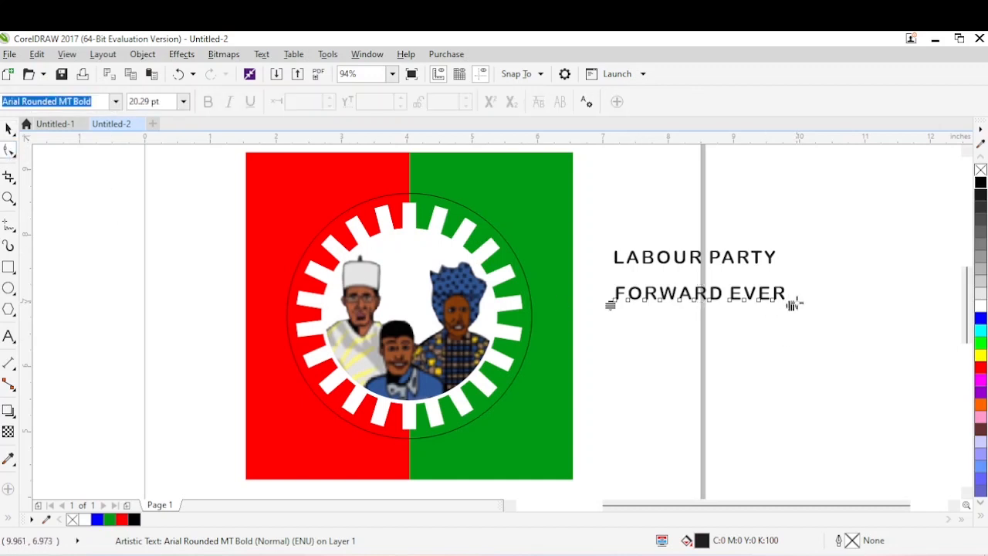
pyautogui.moveTo(792, 305); pyautogui.dragTo(811, 304)
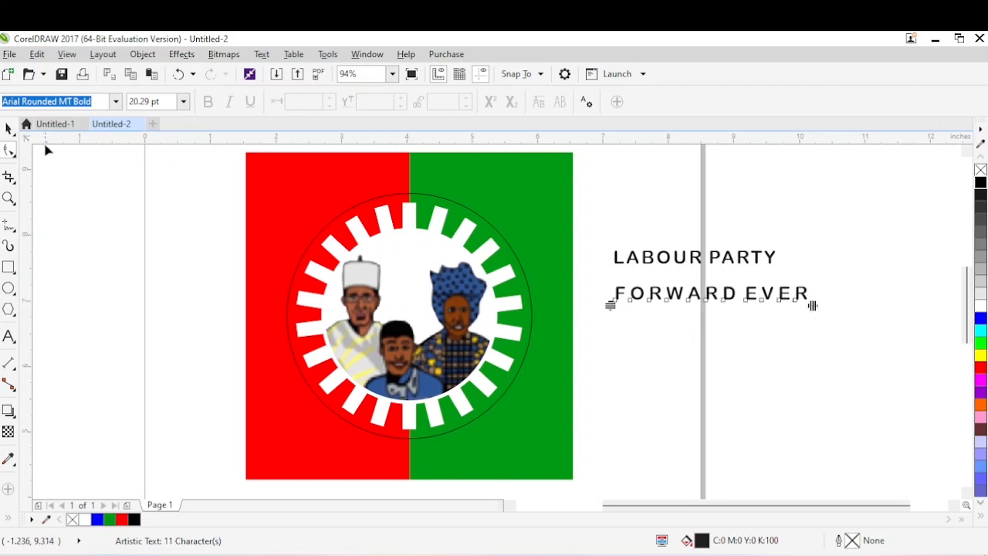
pyautogui.press('space')
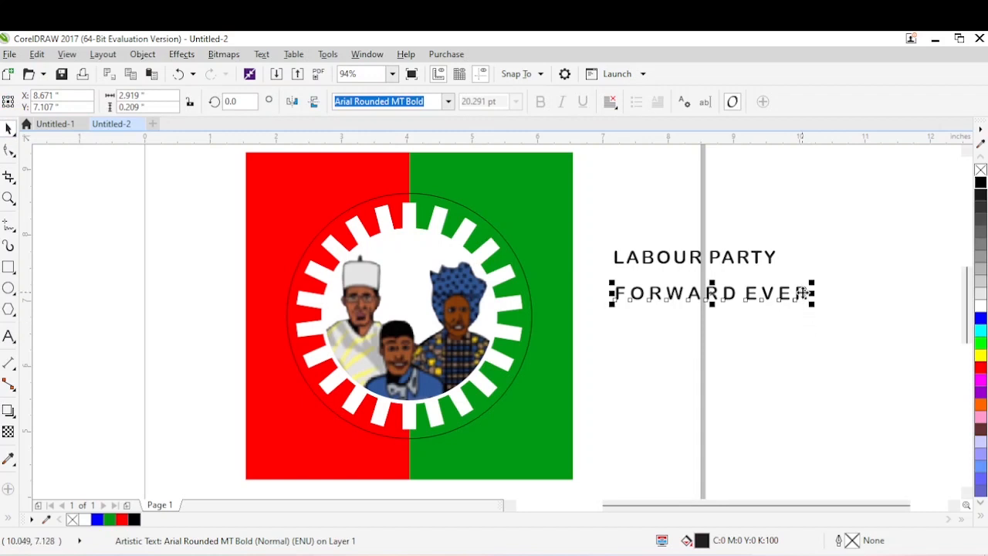
# Step: Place FORWARD EVER at the lower edge of the circle and LABOUR PARTY outside the square, level with the circle's top
pyautogui.moveTo(782, 292); pyautogui.dragTo(484, 444)
pyautogui.moveTo(696, 260); pyautogui.dragTo(650, 271)
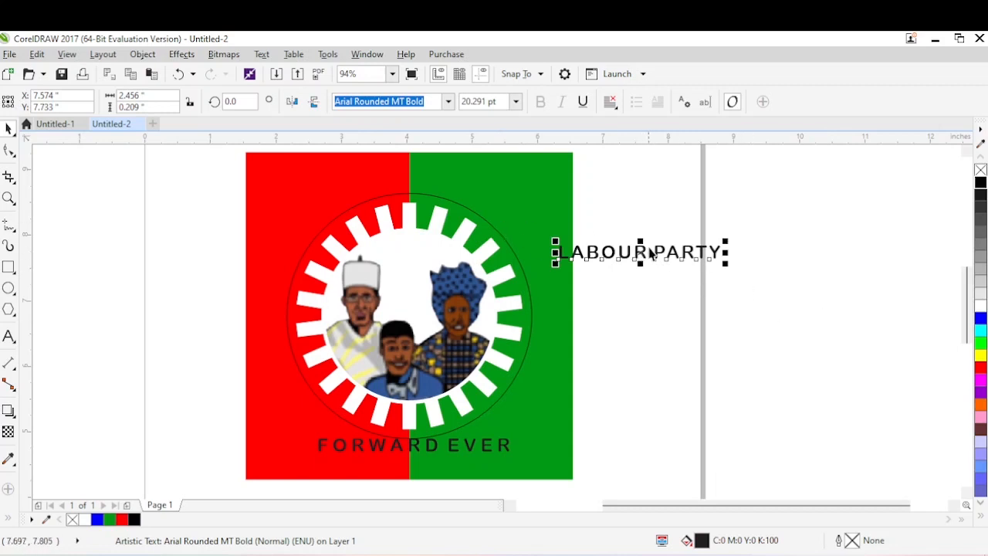
pyautogui.moveTo(640, 258); pyautogui.dragTo(724, 216)
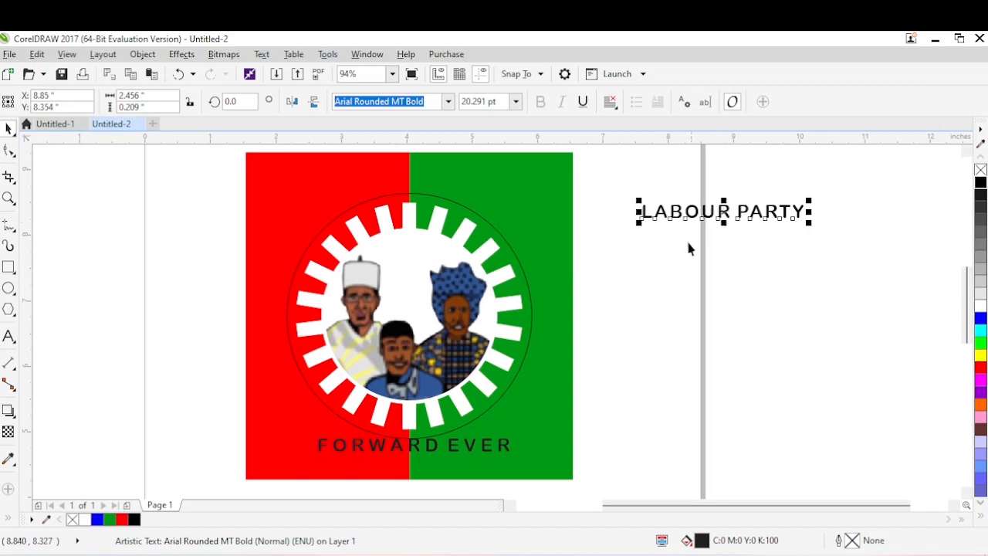
# Step: Fit the LABOUR PARTY text to the circle outline, centred along its top
pyautogui.keyDown('shift'); pyautogui.click(417, 195); pyautogui.keyUp('shift')
pyautogui.click(713, 260)
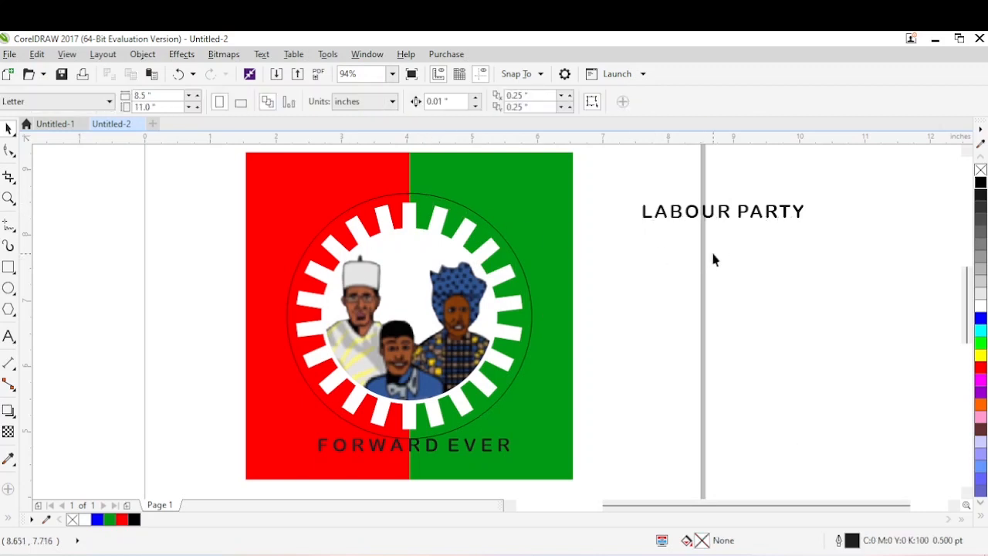
pyautogui.click(724, 219)
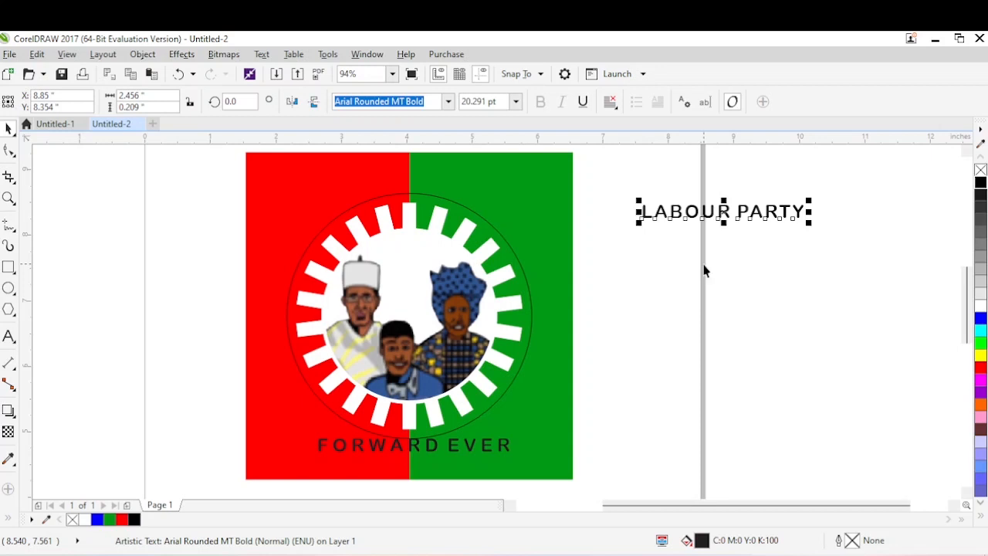
pyautogui.keyDown('shift'); pyautogui.click(424, 201); pyautogui.keyUp('shift')
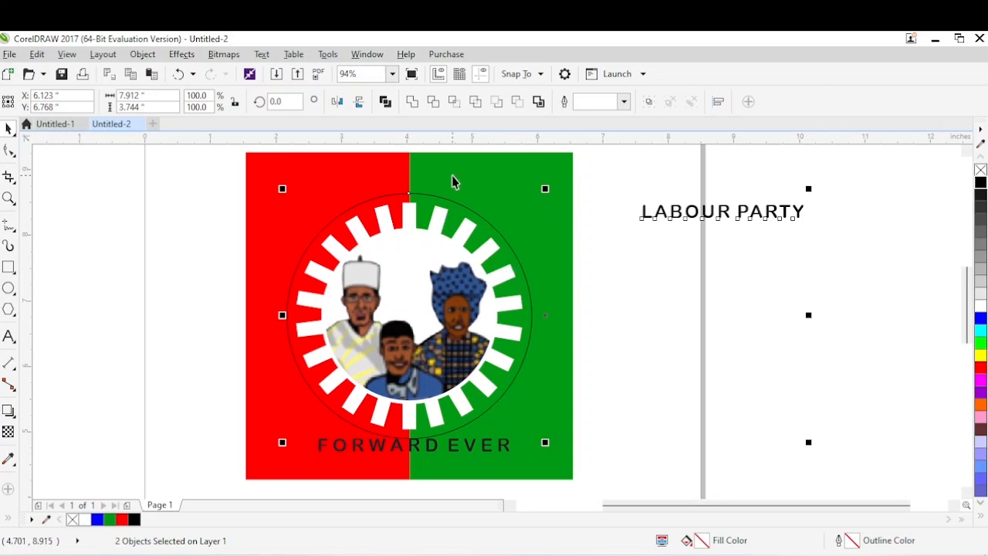
pyautogui.click(261, 55)
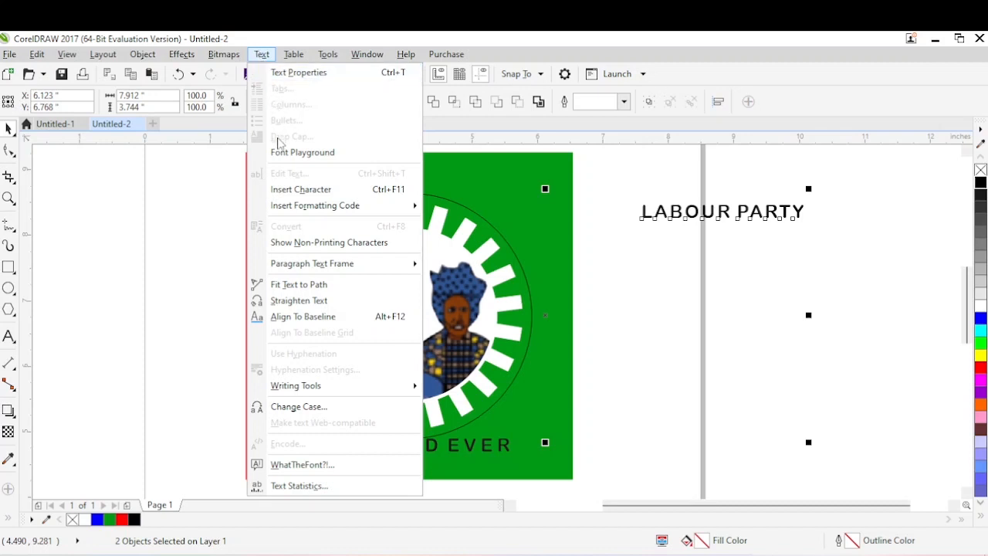
pyautogui.click(279, 287)
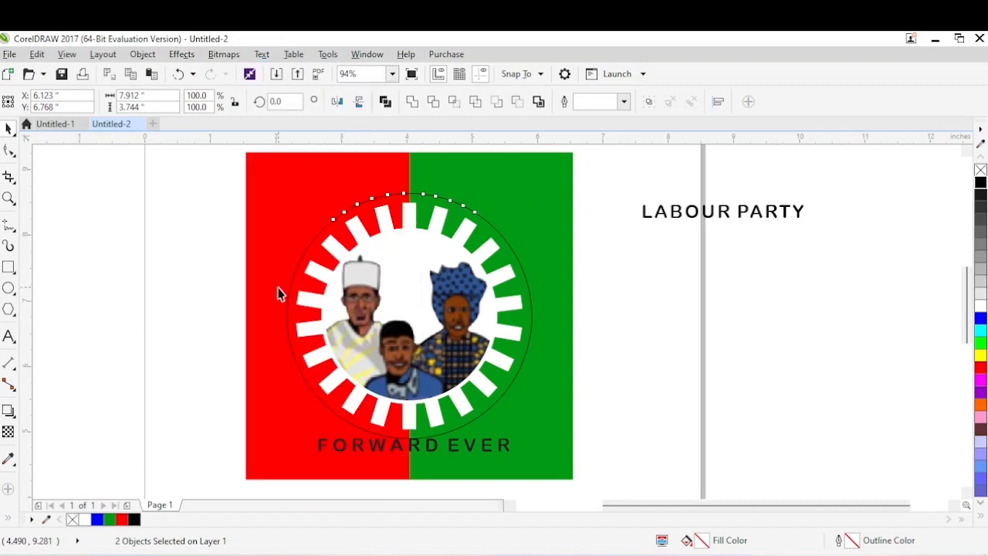
pyautogui.click(279, 293)
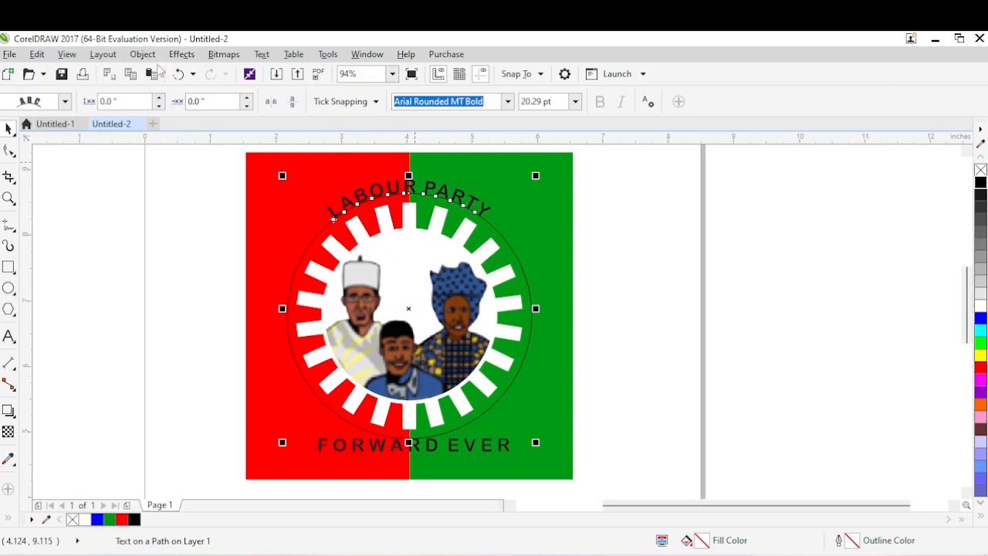
# Step: Break the curved LABOUR PARTY text apart from its circle path and check that the circle can be selected separately
pyautogui.click(143, 54)
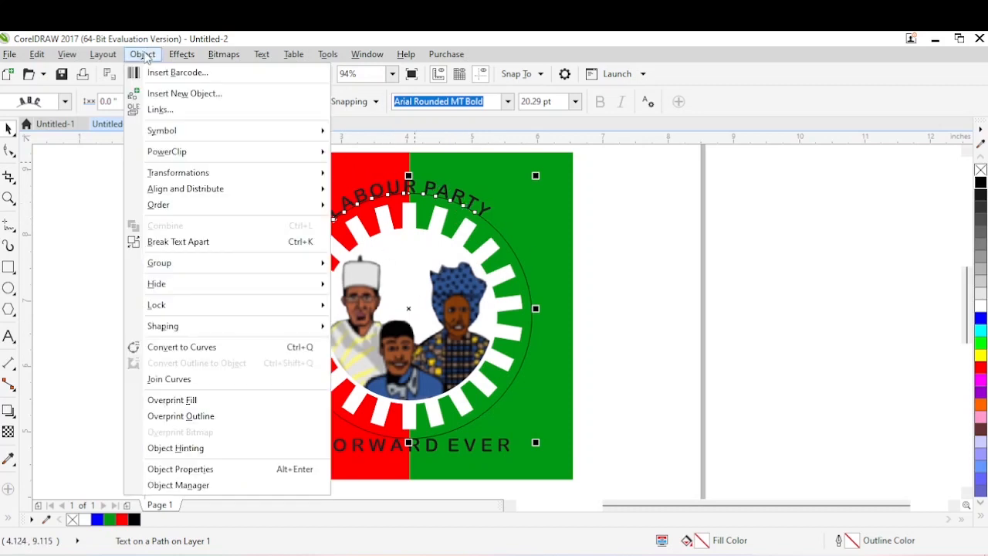
pyautogui.click(221, 244)
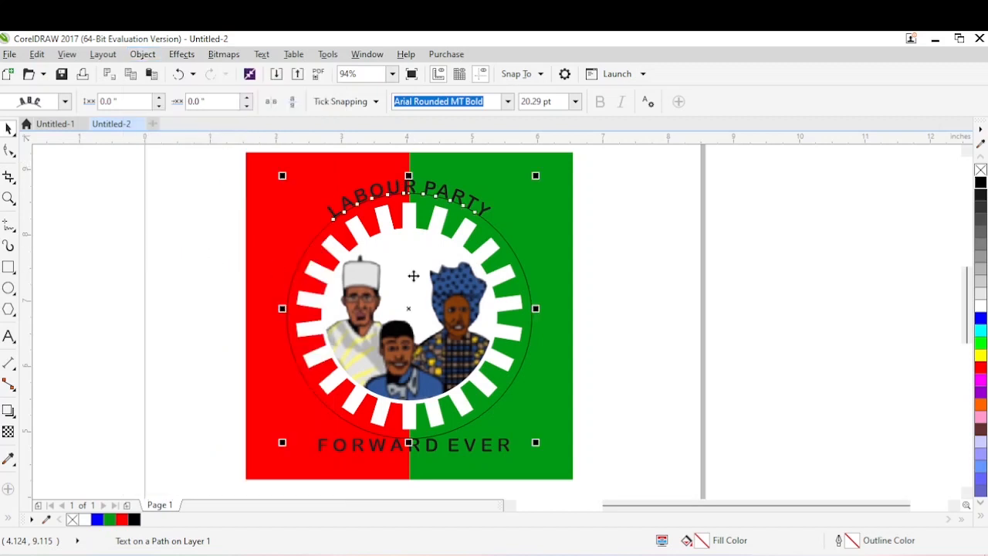
pyautogui.click(622, 255)
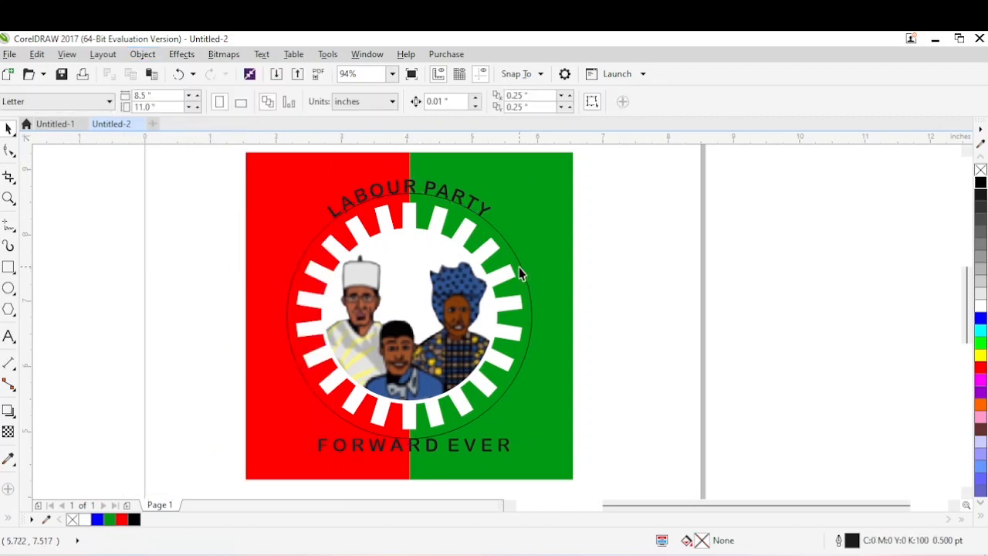
pyautogui.click(521, 266)
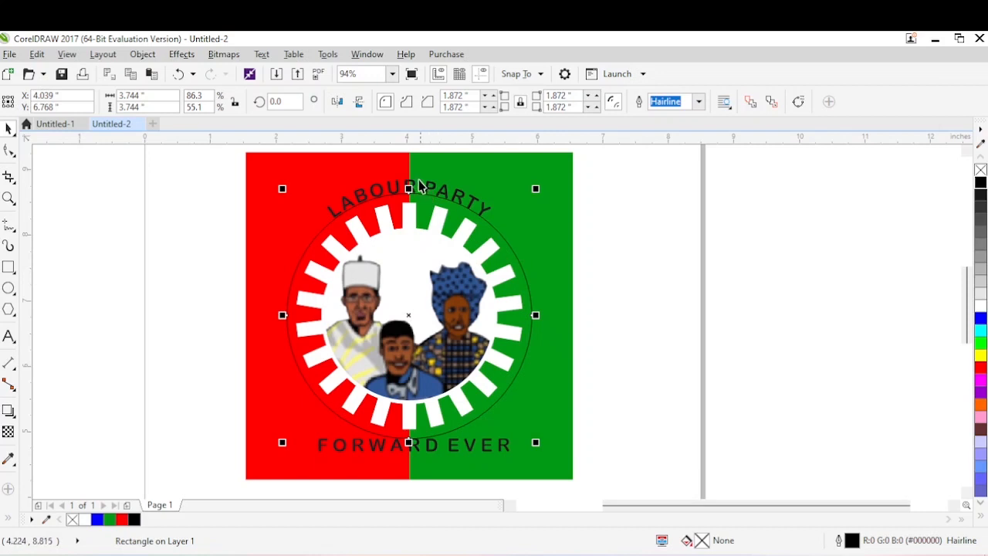
pyautogui.click(615, 244)
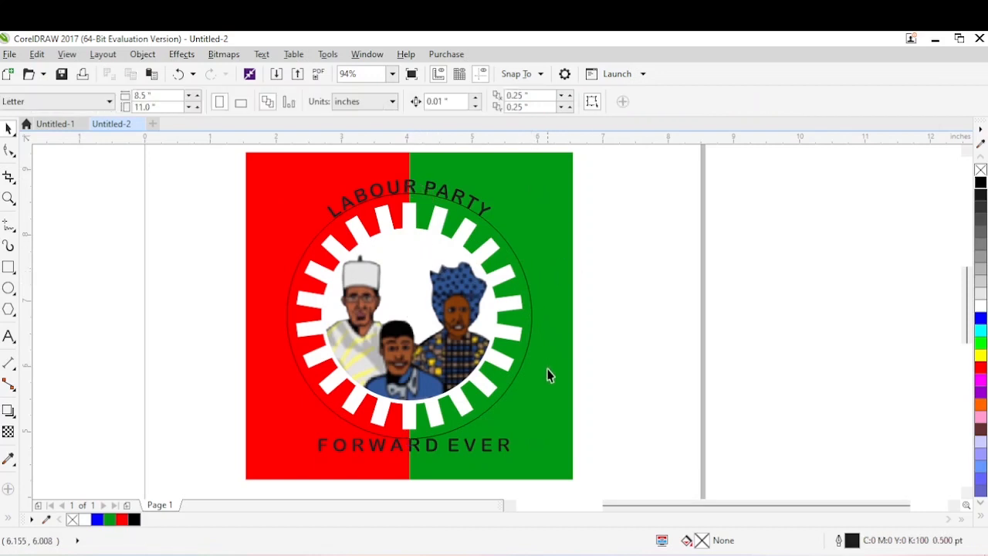
# Step: Move FORWARD EVER outside the square and fit it to the same circle outline
pyautogui.click(510, 448)
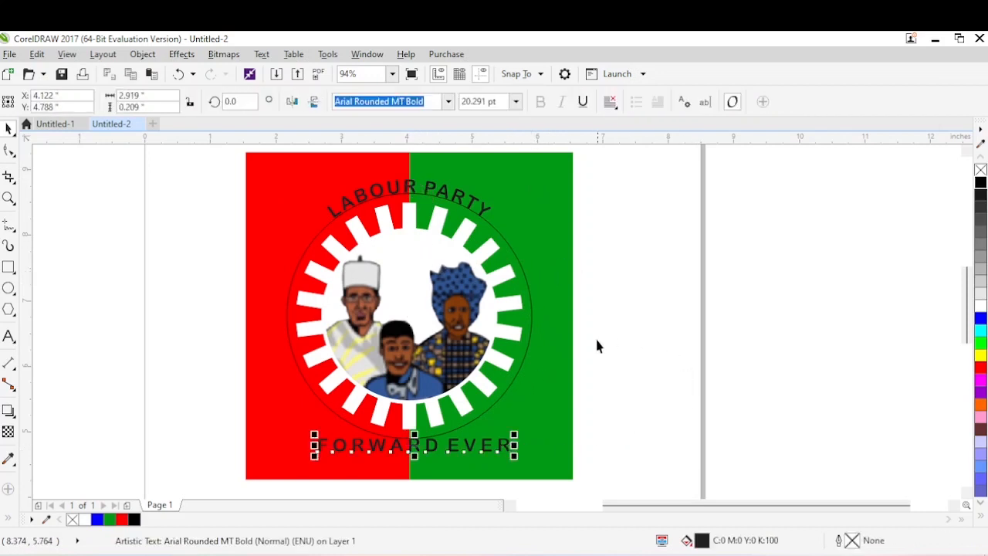
pyautogui.moveTo(415, 444); pyautogui.dragTo(738, 386)
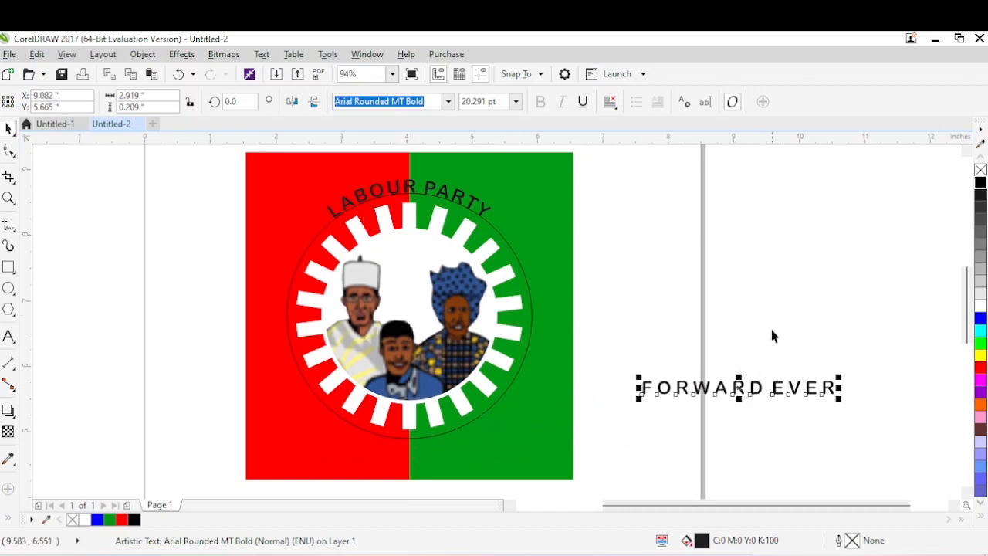
pyautogui.keyDown('shift'); pyautogui.click(531, 328); pyautogui.keyUp('shift')
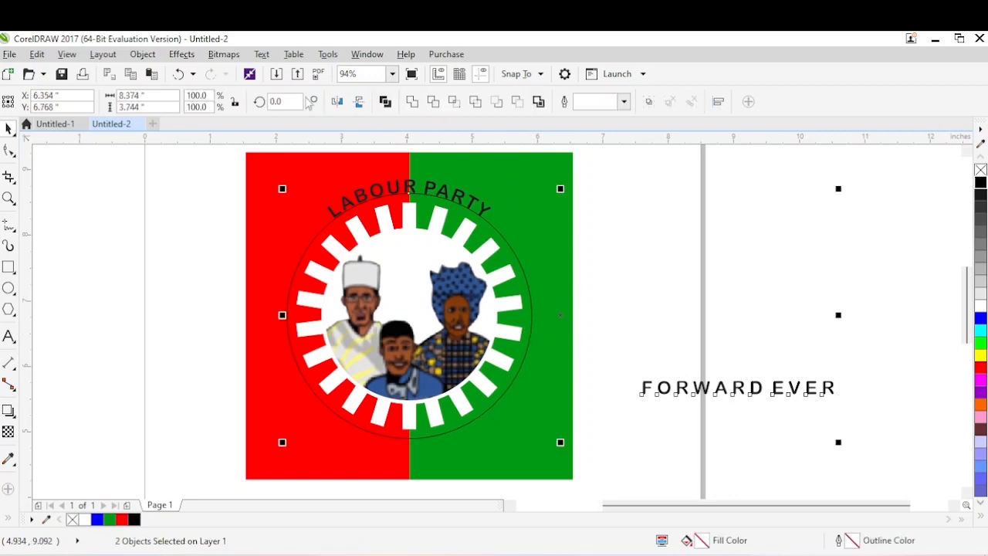
pyautogui.click(265, 57)
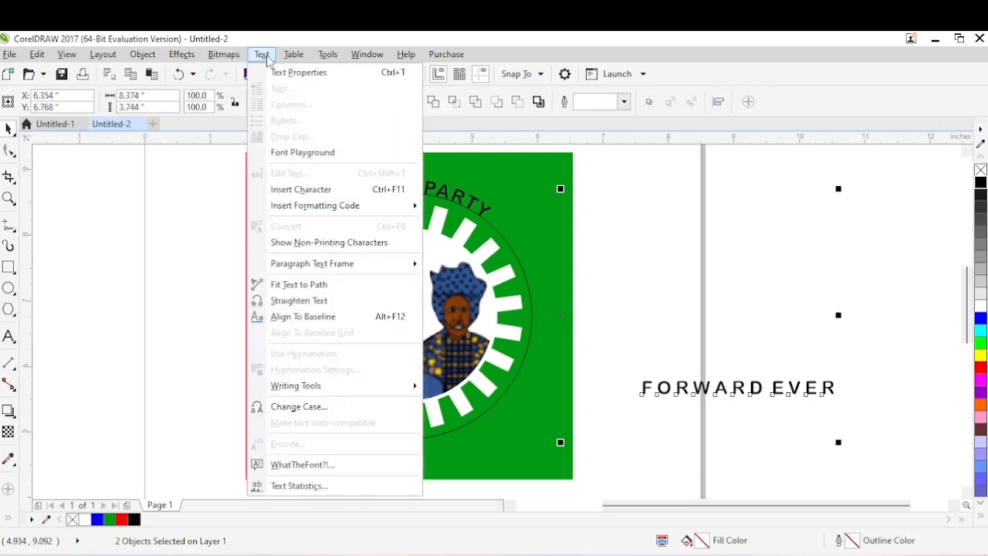
pyautogui.click(283, 290)
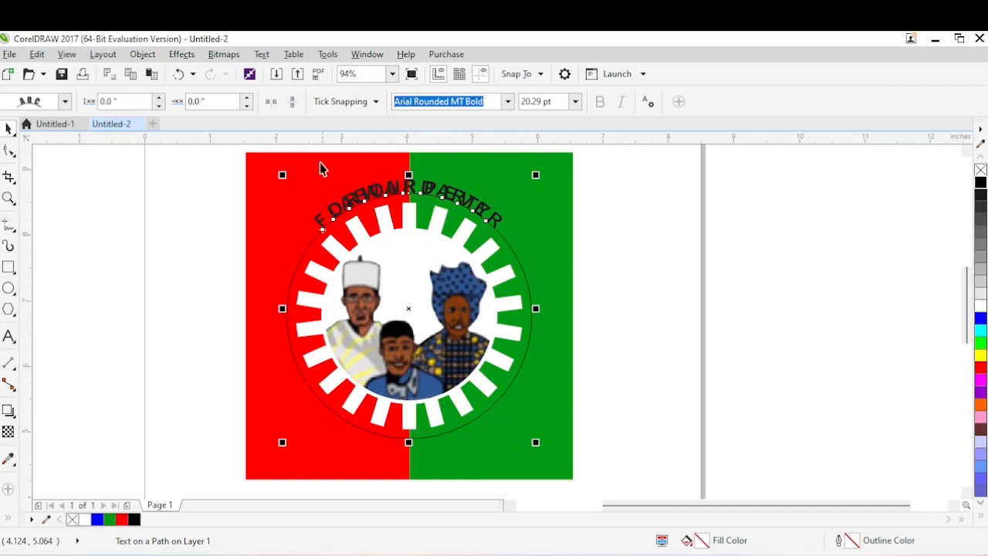
# Step: Set the FORWARD EVER text's offset along the circle to 5.9 inches, moving it around to the bottom
pyautogui.click(247, 98)
pyautogui.click(247, 99)
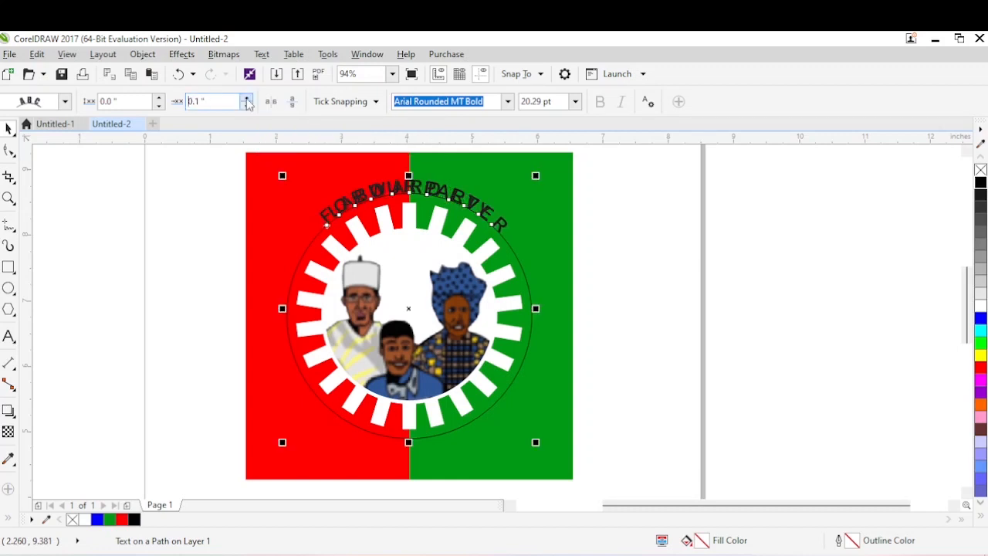
pyautogui.click(247, 99)
pyautogui.click(247, 98)
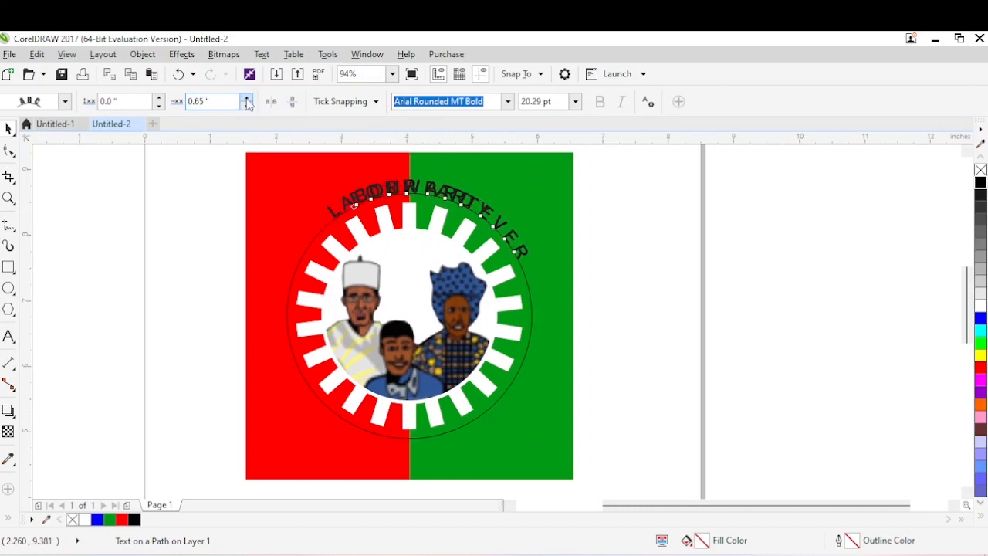
pyautogui.click(247, 99)
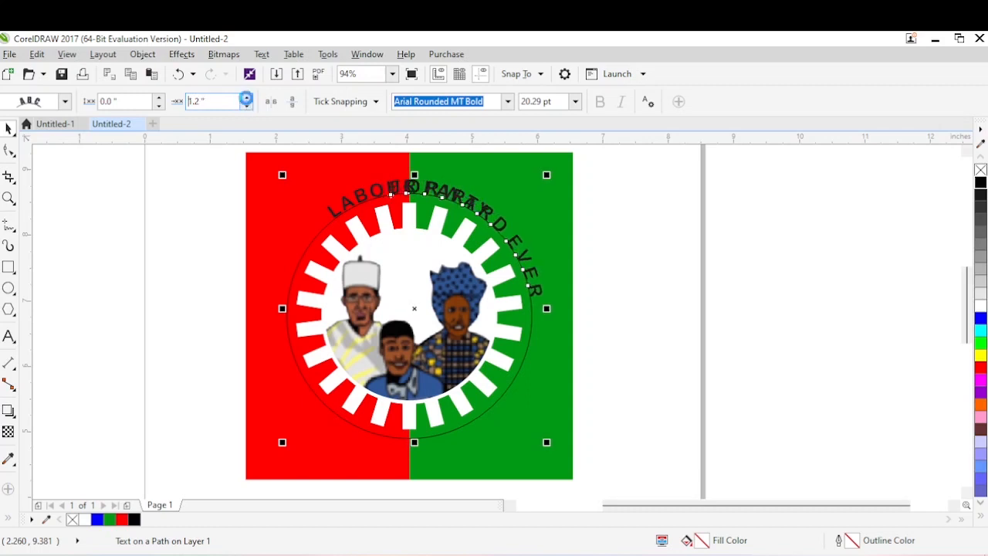
pyautogui.click(247, 99)
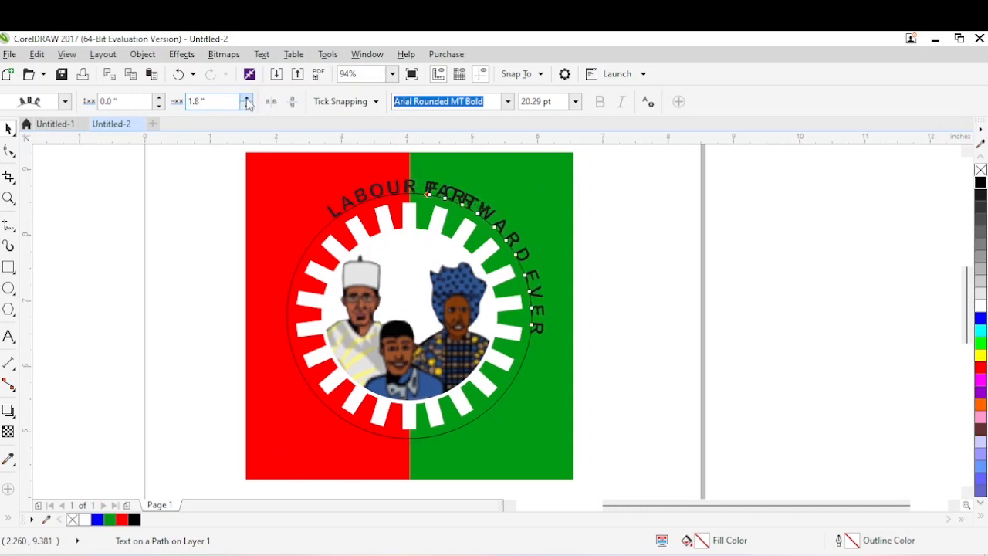
pyautogui.click(247, 99)
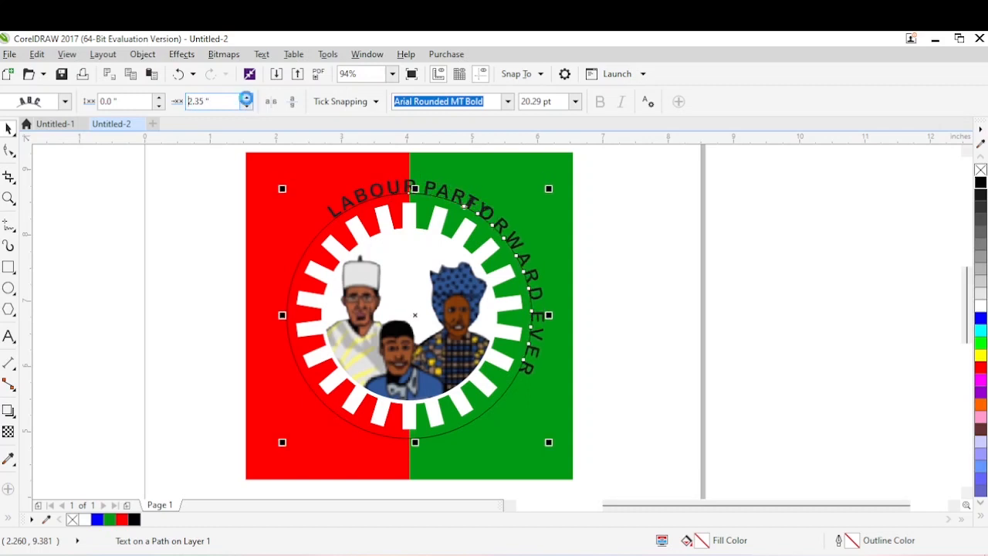
pyautogui.click(245, 99)
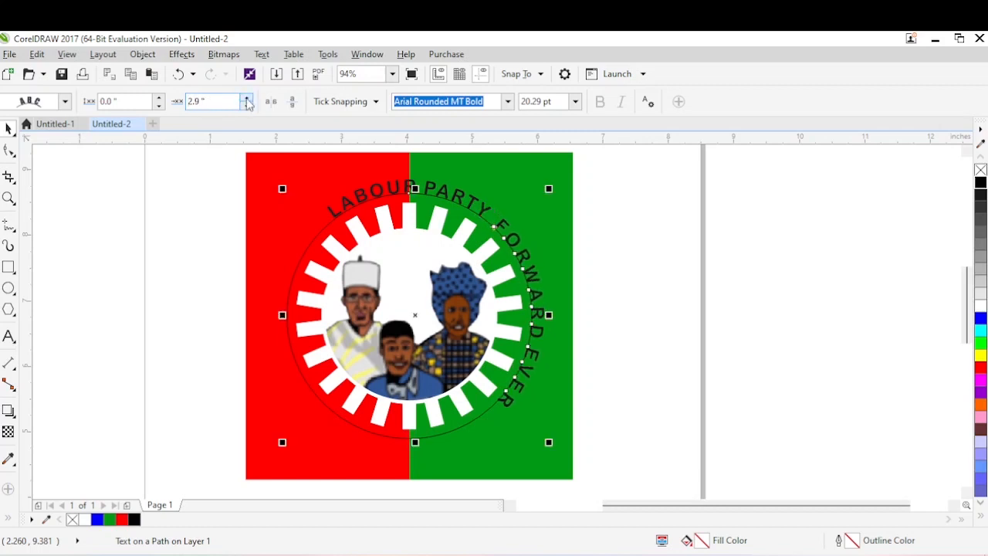
pyautogui.click(246, 99)
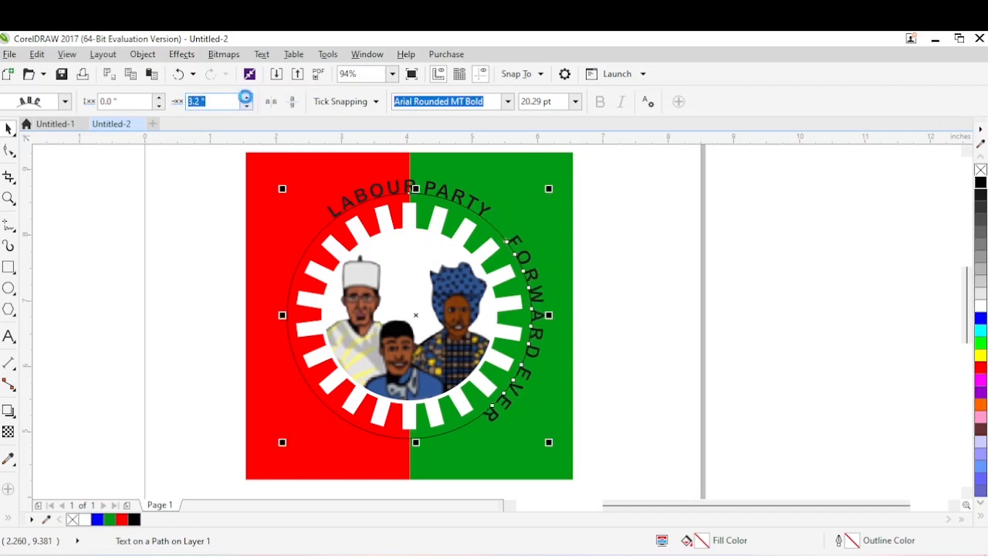
pyautogui.click(245, 99)
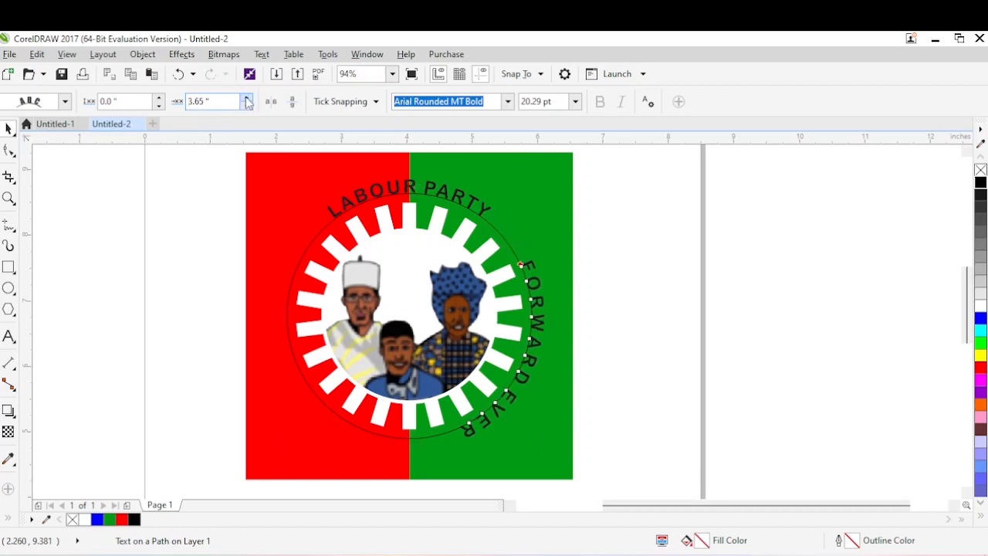
pyautogui.click(246, 99)
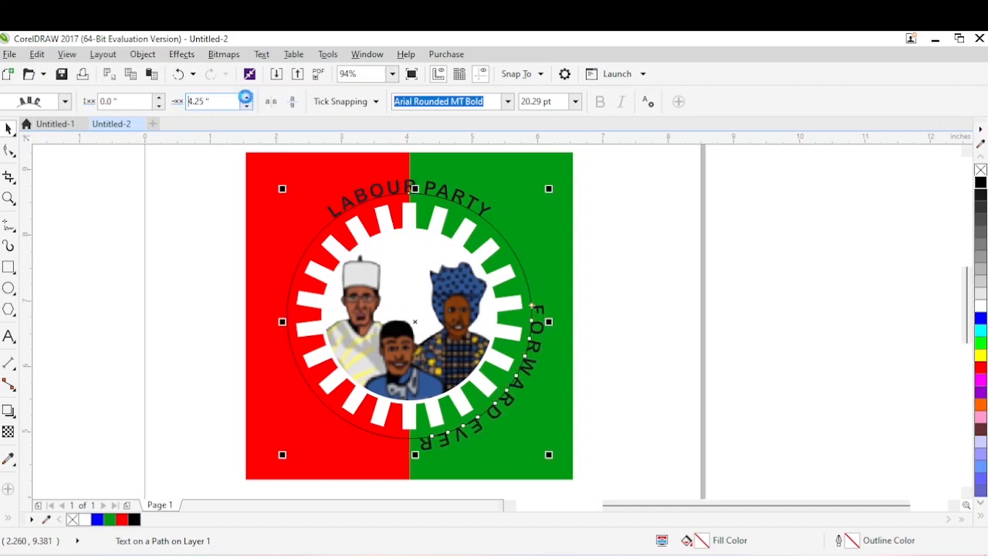
pyautogui.click(245, 99)
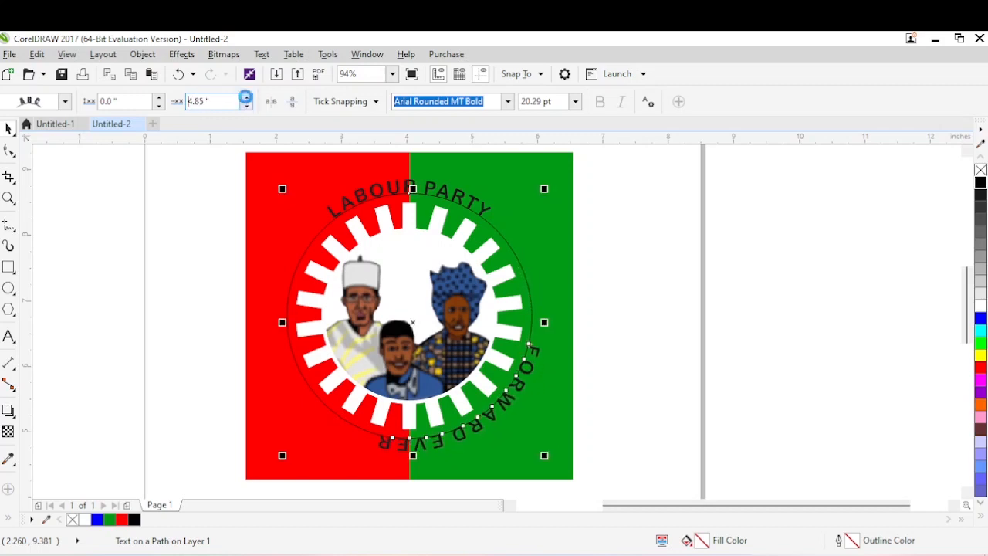
pyautogui.click(246, 99)
pyautogui.click(246, 98)
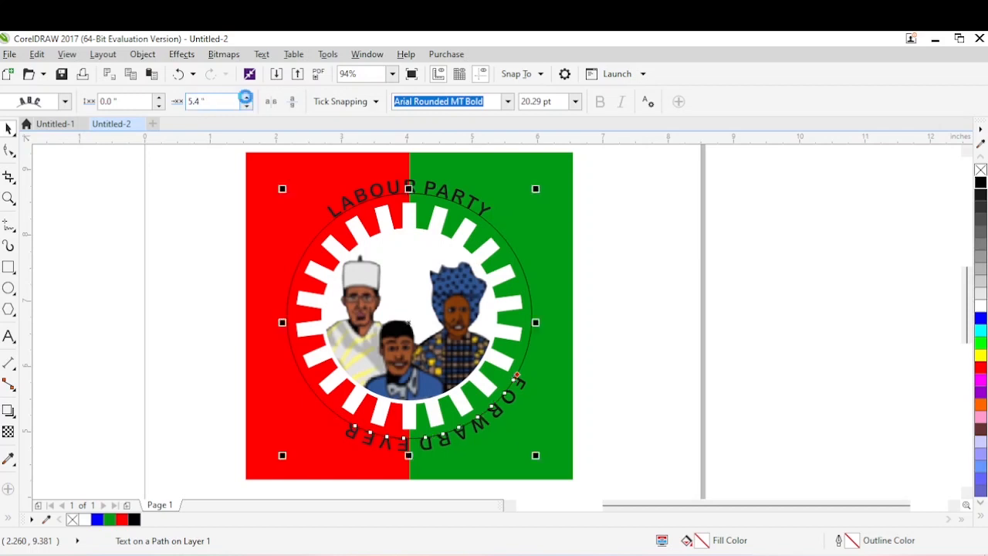
pyautogui.click(246, 98)
pyautogui.click(246, 98)
pyautogui.click(246, 98)
pyautogui.click(247, 98)
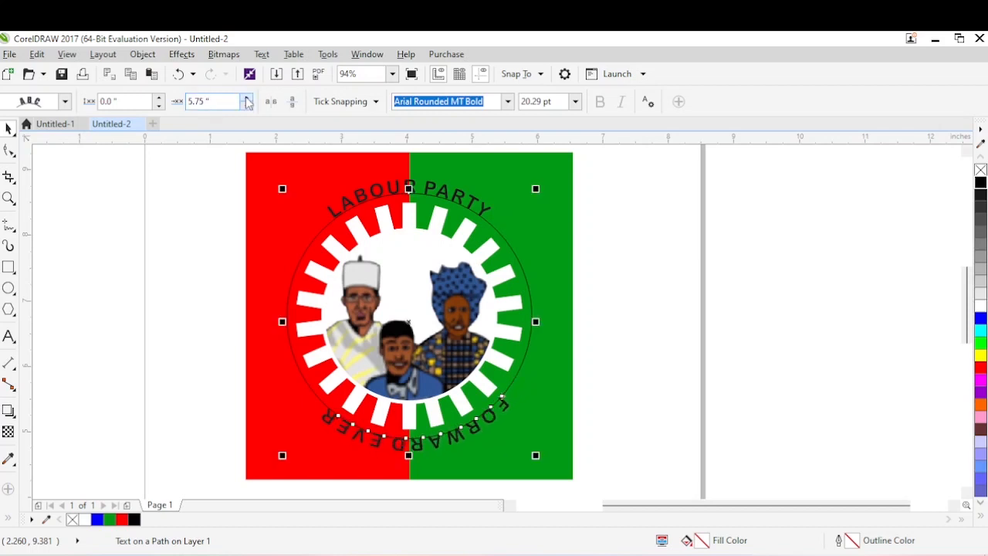
pyautogui.click(247, 98)
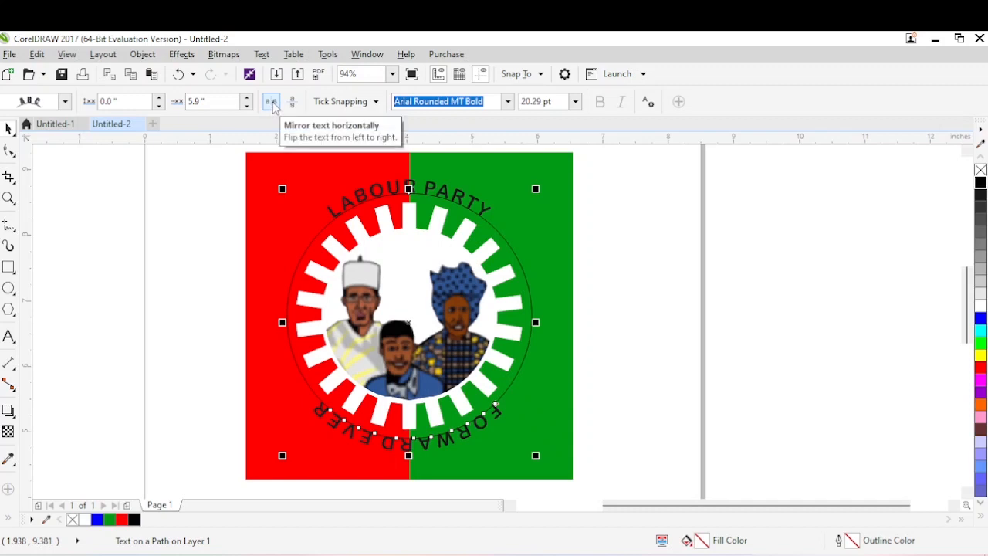
# Step: Mirror the FORWARD EVER text horizontally and vertically so it reads upright, keeping its offset at 5.9 inches
pyautogui.click(272, 104)
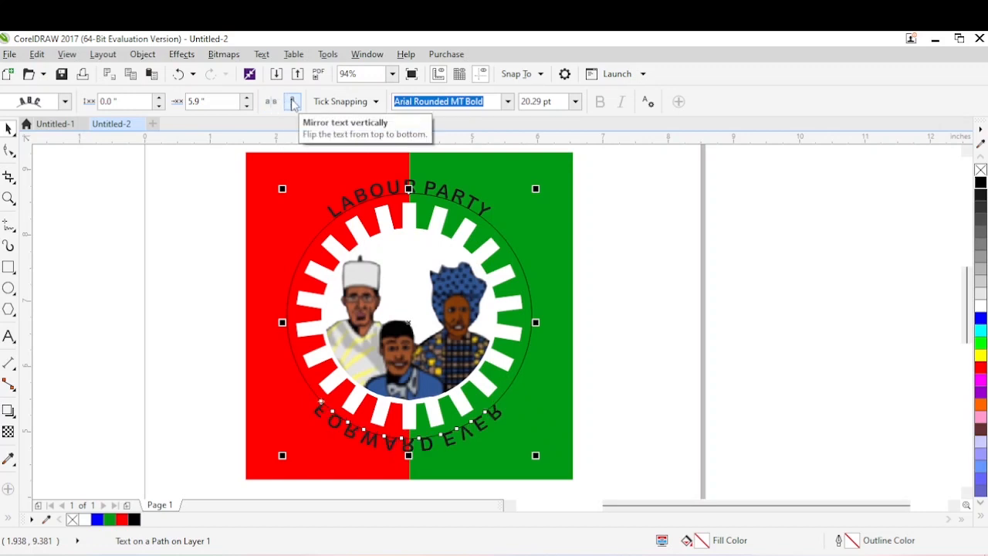
pyautogui.click(292, 103)
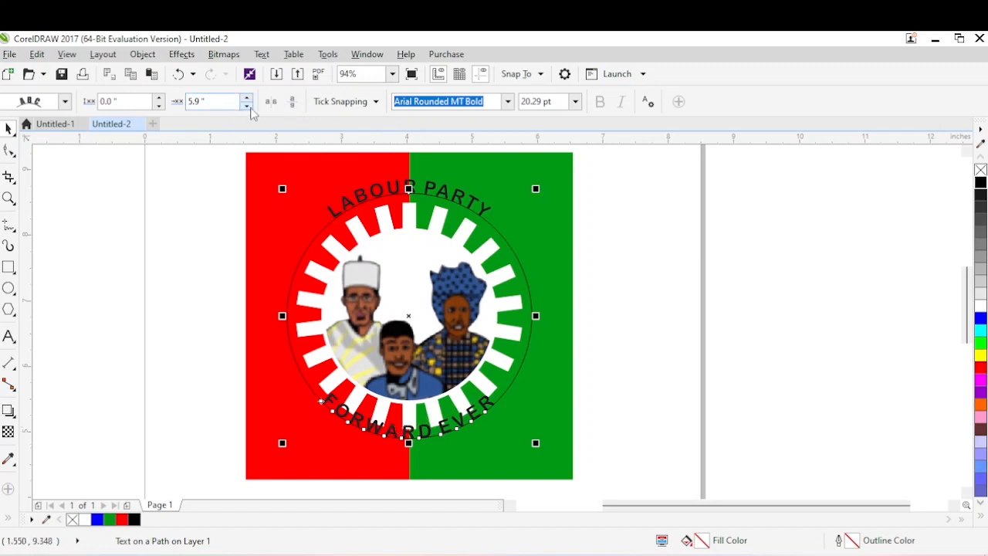
pyautogui.click(247, 98)
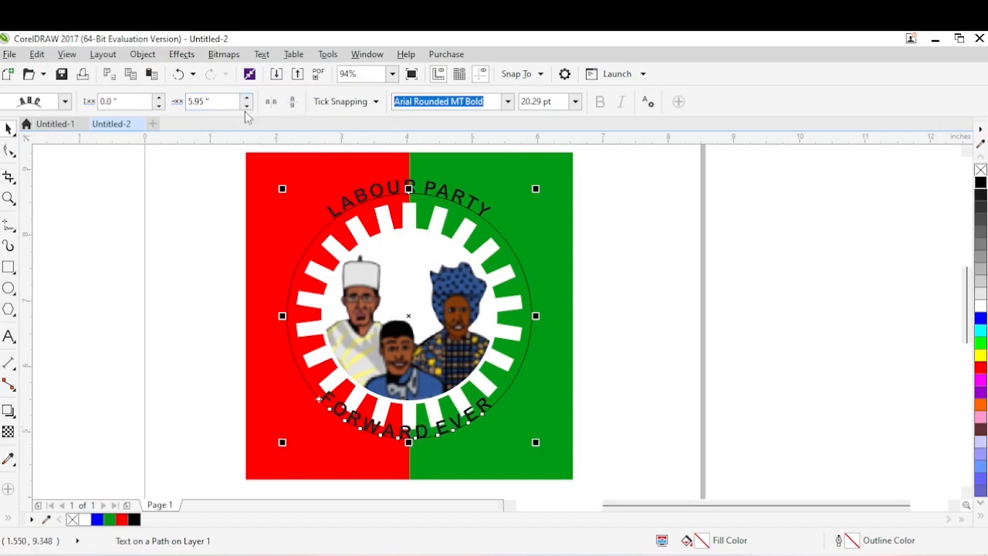
pyautogui.click(247, 105)
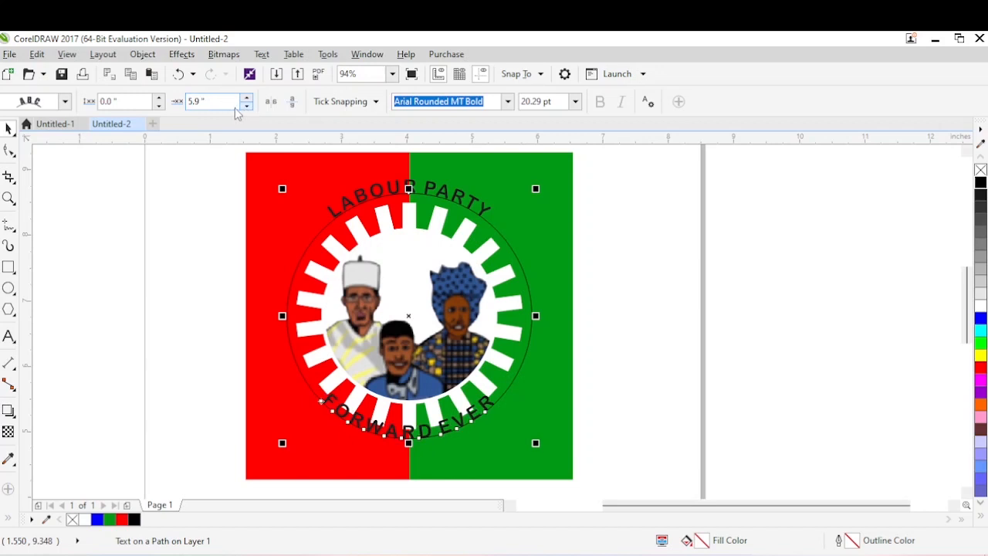
# Step: Set the distance of FORWARD EVER from the circle path to 0.25 inches
pyautogui.click(159, 99)
pyautogui.click(159, 99)
pyautogui.click(159, 99)
pyautogui.click(159, 99)
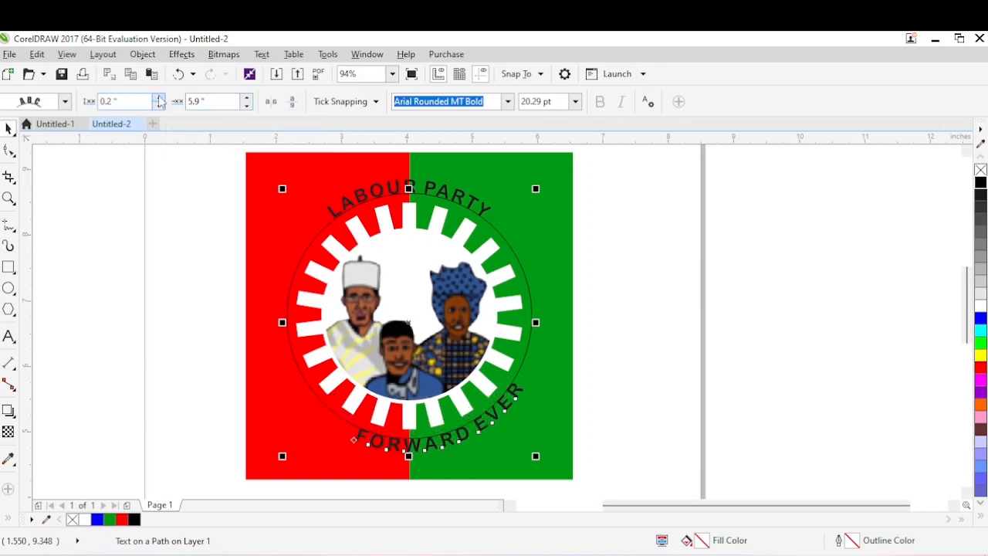
pyautogui.click(159, 99)
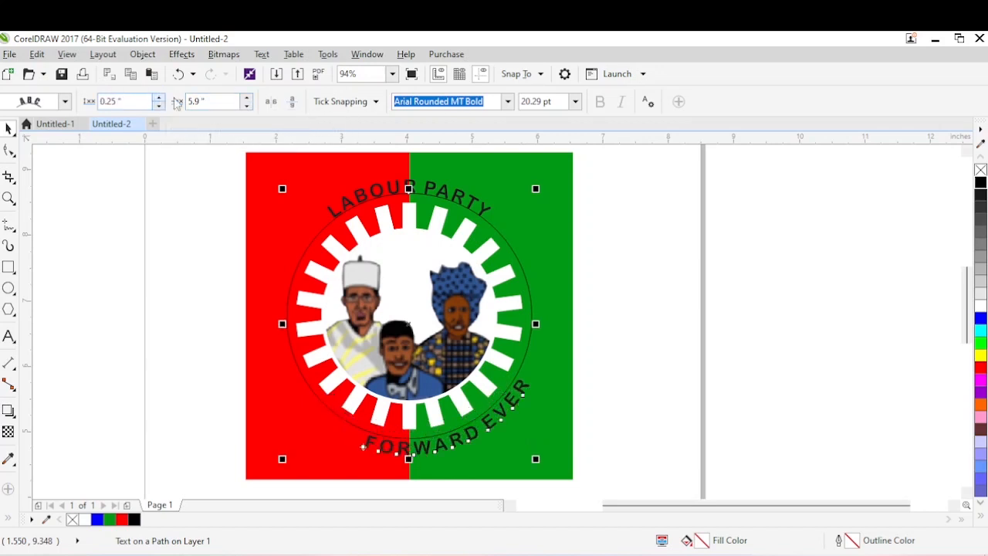
# Step: Increase the FORWARD EVER text's offset along the path to 6.55 inches to centre it beneath the gear
pyautogui.click(247, 98)
pyautogui.click(247, 98)
pyautogui.click(247, 98)
pyautogui.click(247, 98)
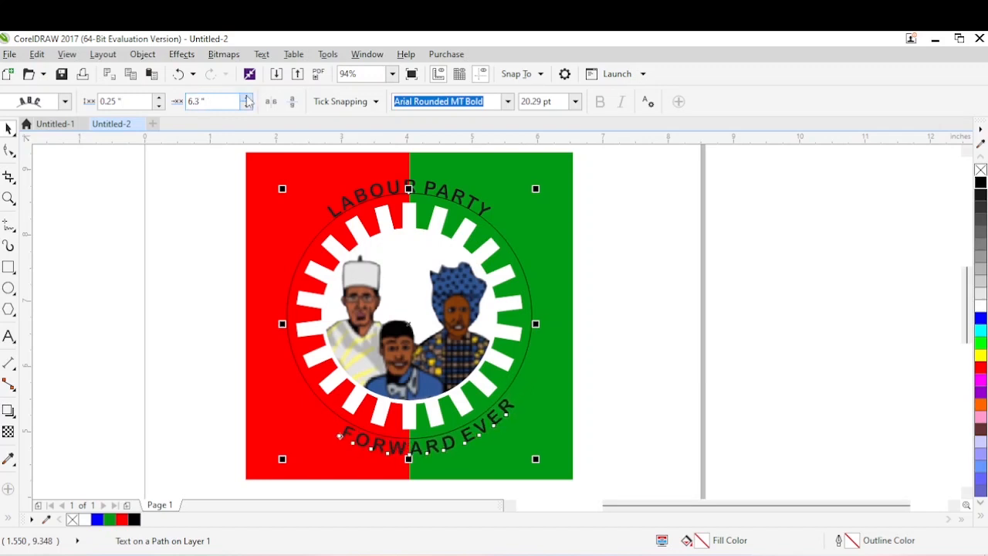
pyautogui.click(247, 98)
pyautogui.click(247, 98)
pyautogui.click(247, 98)
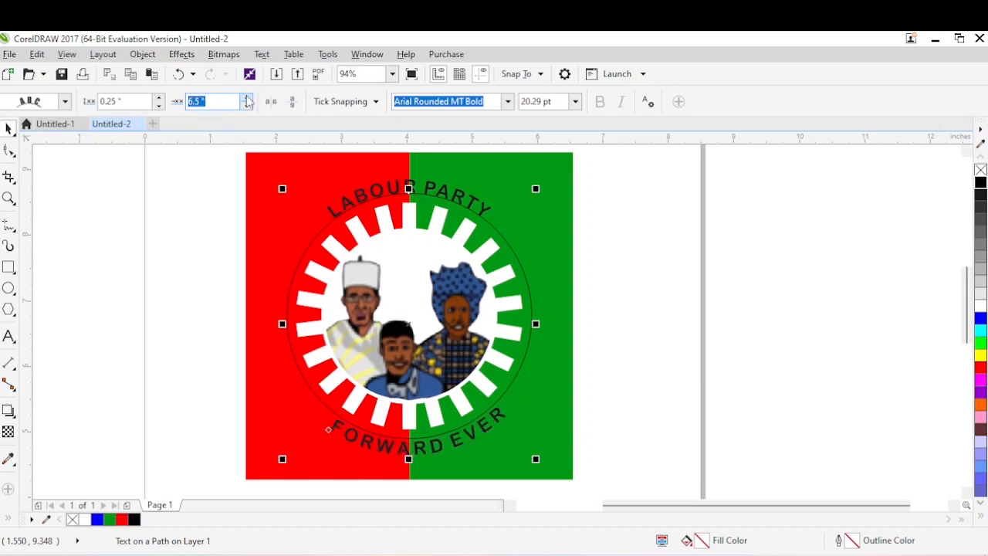
pyautogui.click(247, 98)
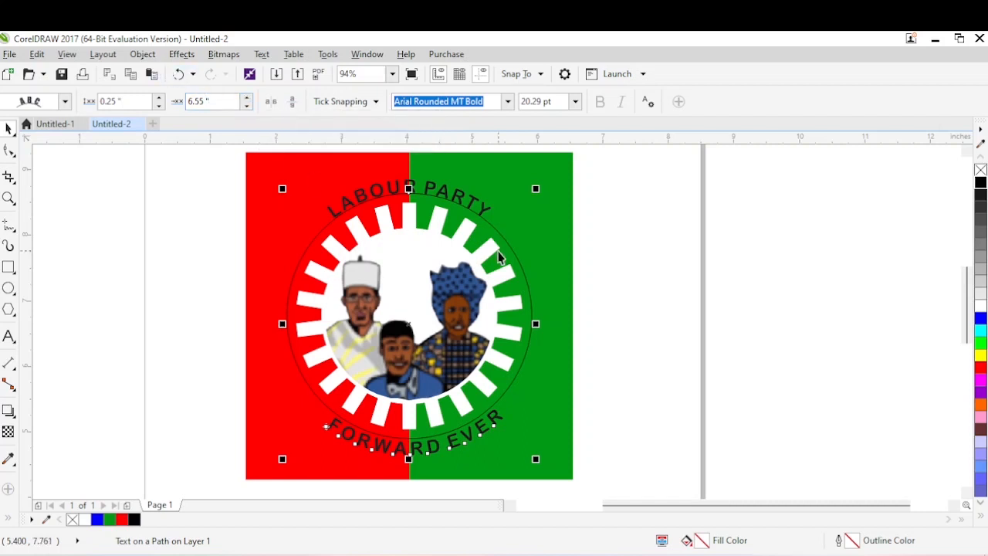
# Step: Break the FORWARD EVER text apart from its circle path and delete the circle outline
pyautogui.click(499, 257)
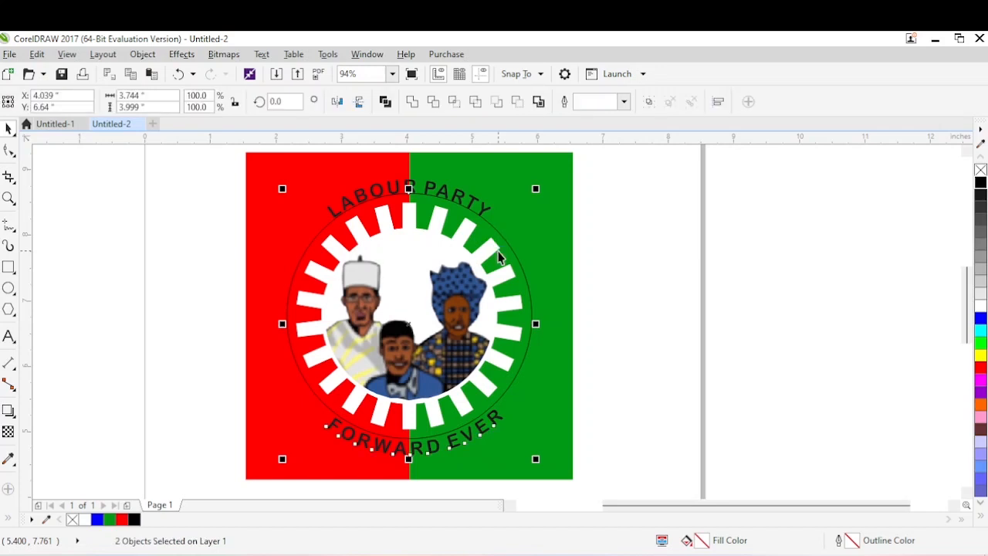
pyautogui.click(585, 314)
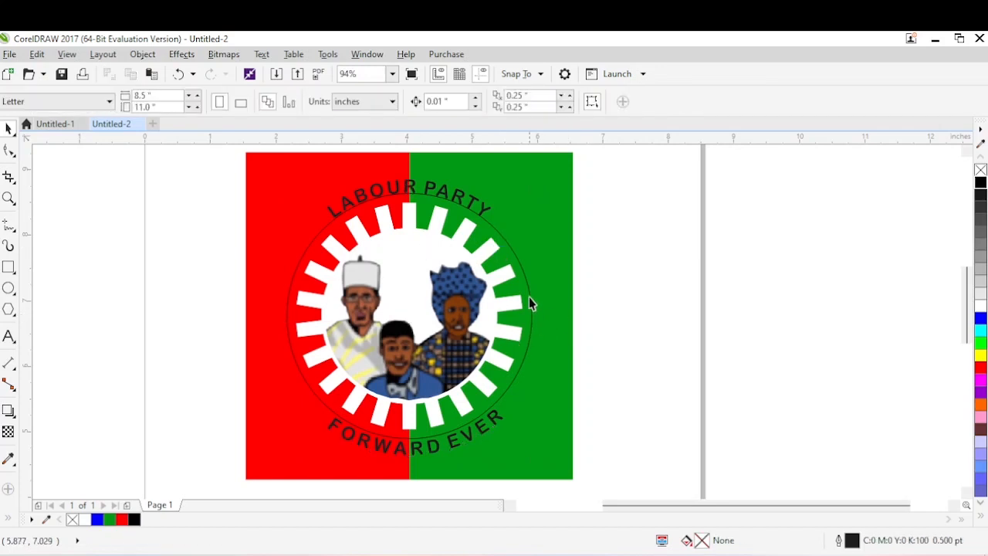
pyautogui.click(530, 297)
pyautogui.press('Escape')
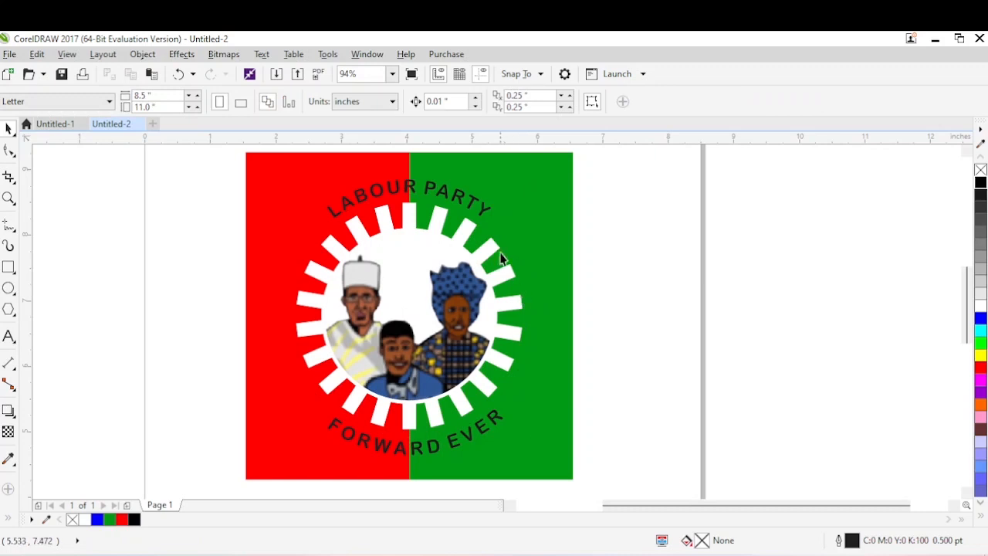
# Step: Fill the LABOUR PARTY and FORWARD EVER texts with white
pyautogui.click(478, 207)
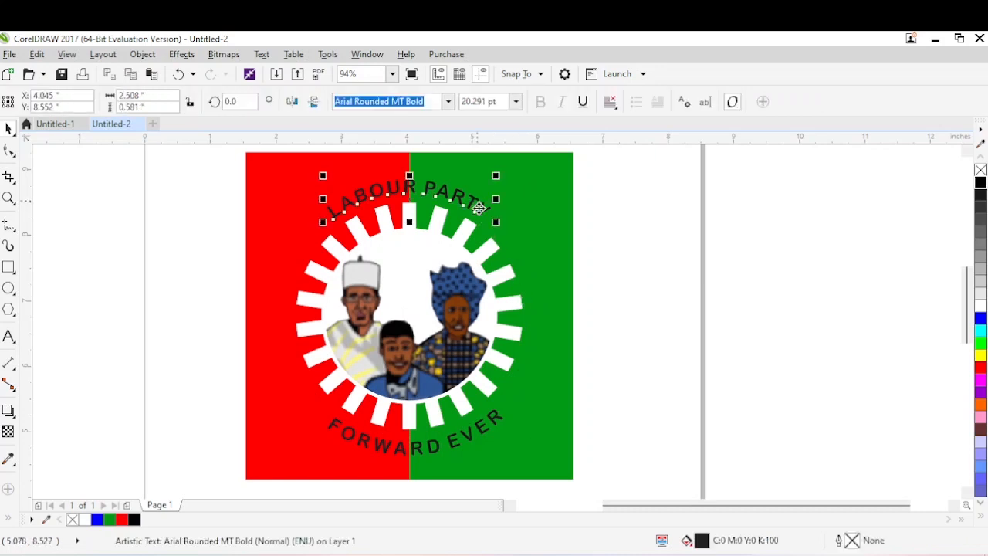
pyautogui.keyDown('shift'); pyautogui.click(495, 426); pyautogui.keyUp('shift')
pyautogui.click(980, 301)
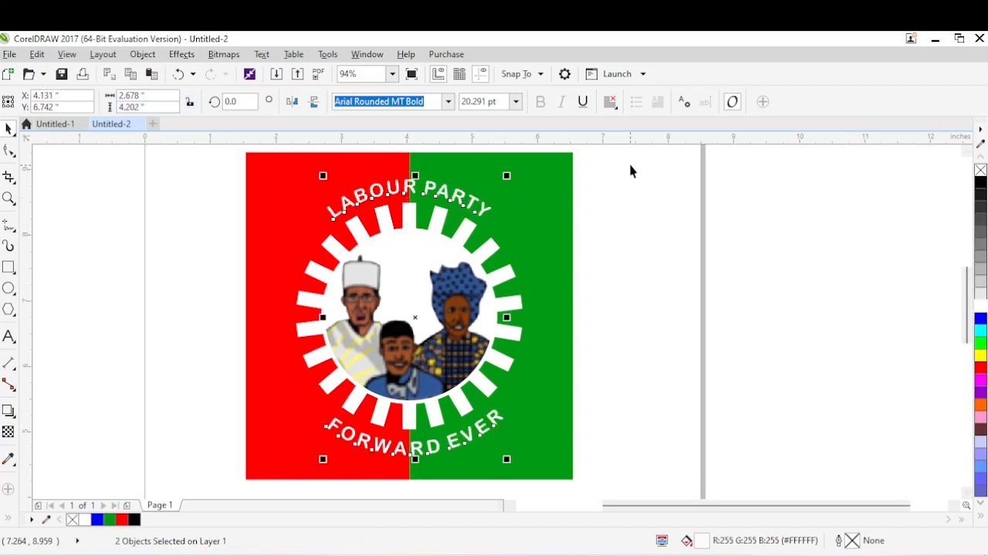
# Step: Scale the gear, family picture and both texts down together about their centre to about 3.264 by 3.969 inches
pyautogui.moveTo(628, 160); pyautogui.dragTo(241, 472)
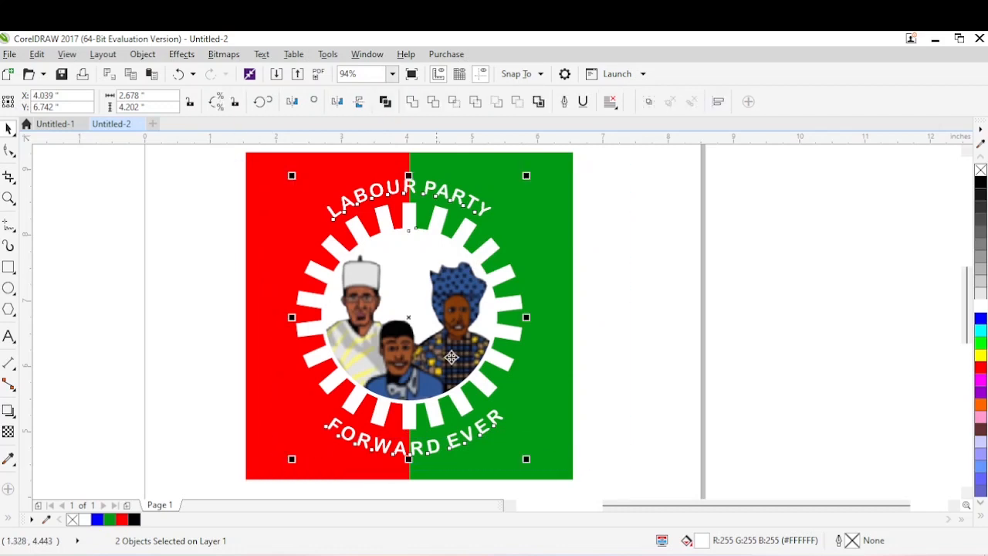
pyautogui.moveTo(526, 176); pyautogui.dragTo(523, 190)
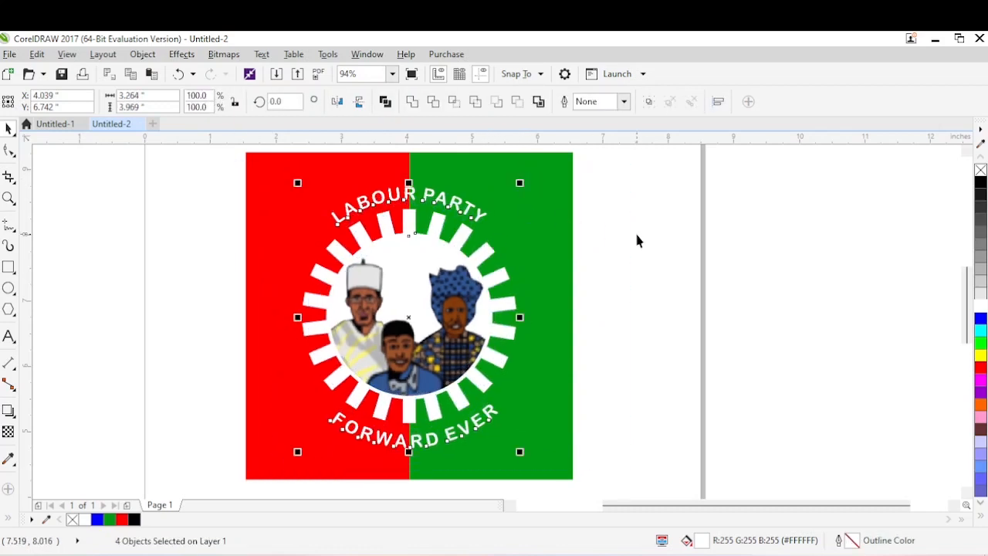